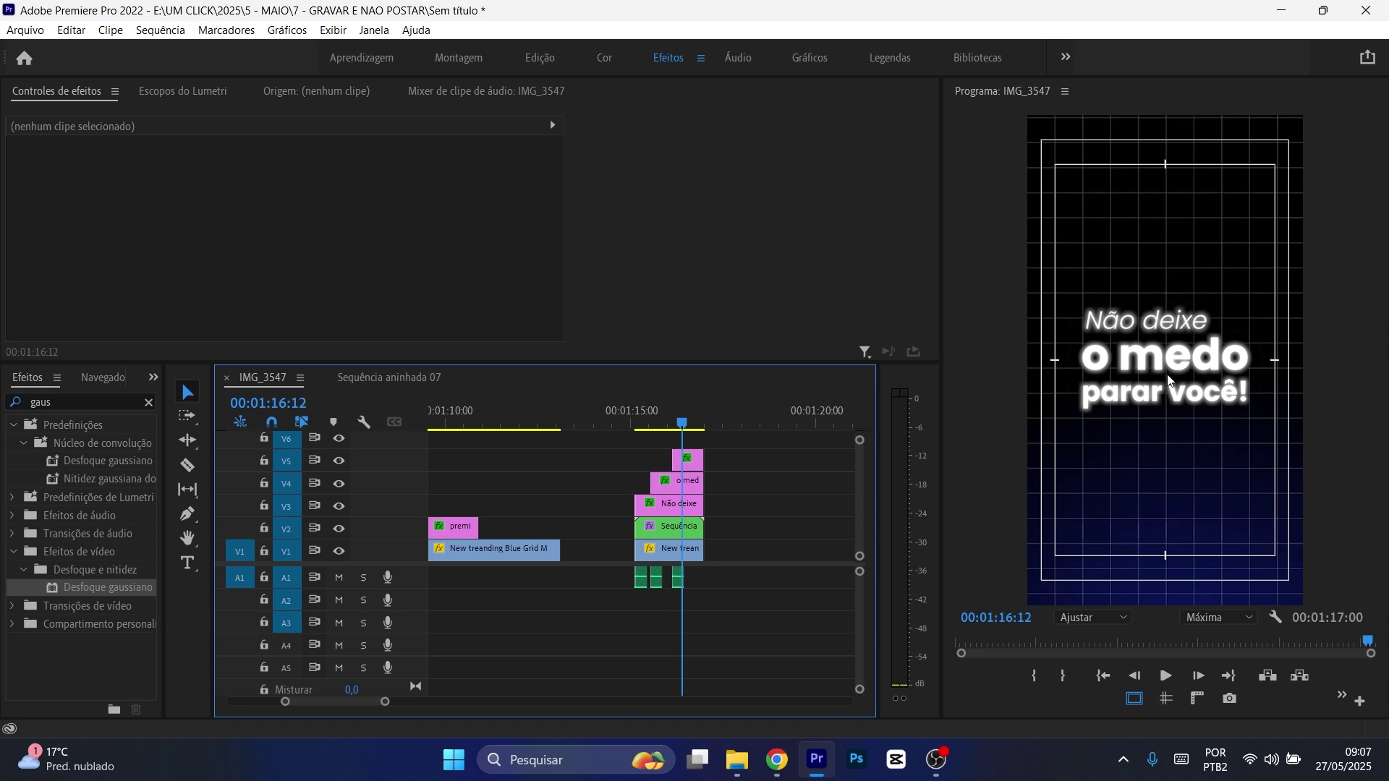
- Switch the V2 track output off and on to compare the text with and without its glow
left_click(339, 529)
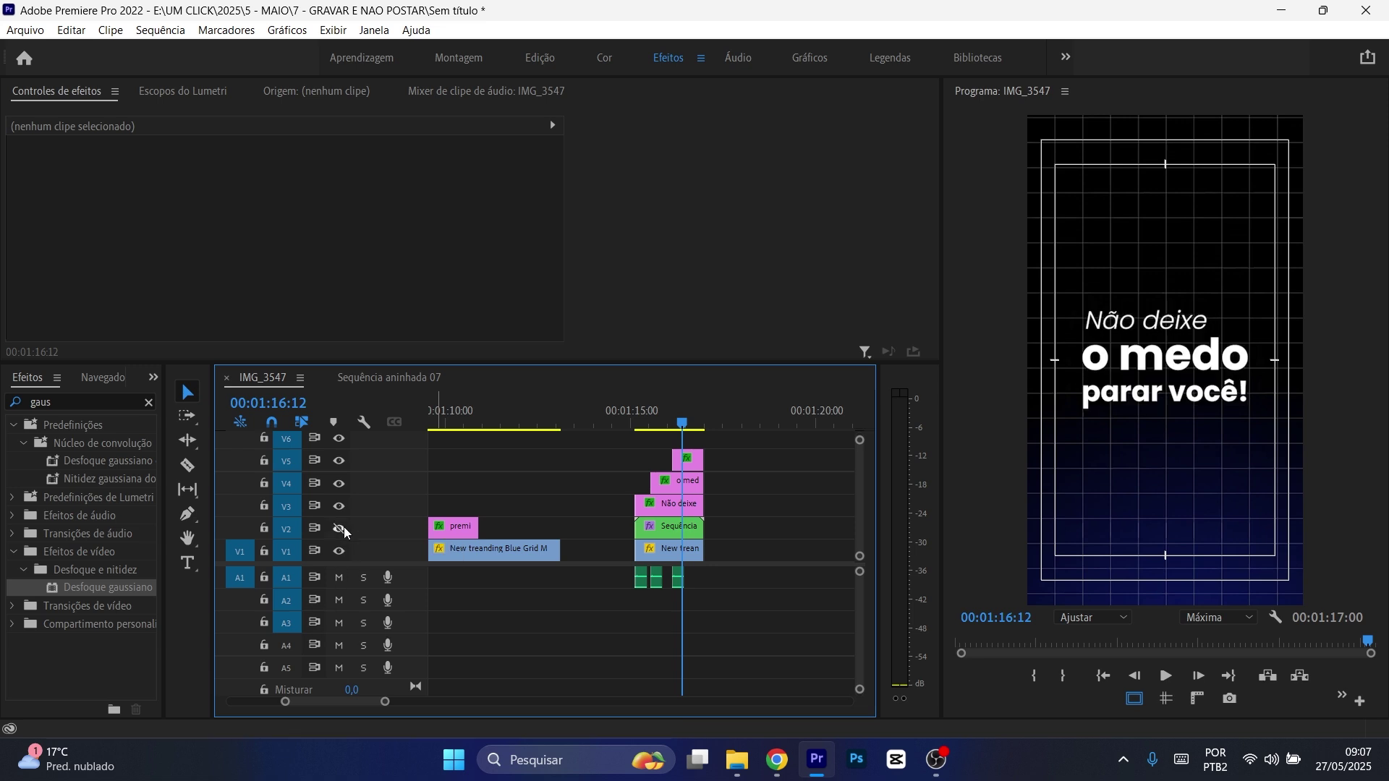
left_click(340, 528)
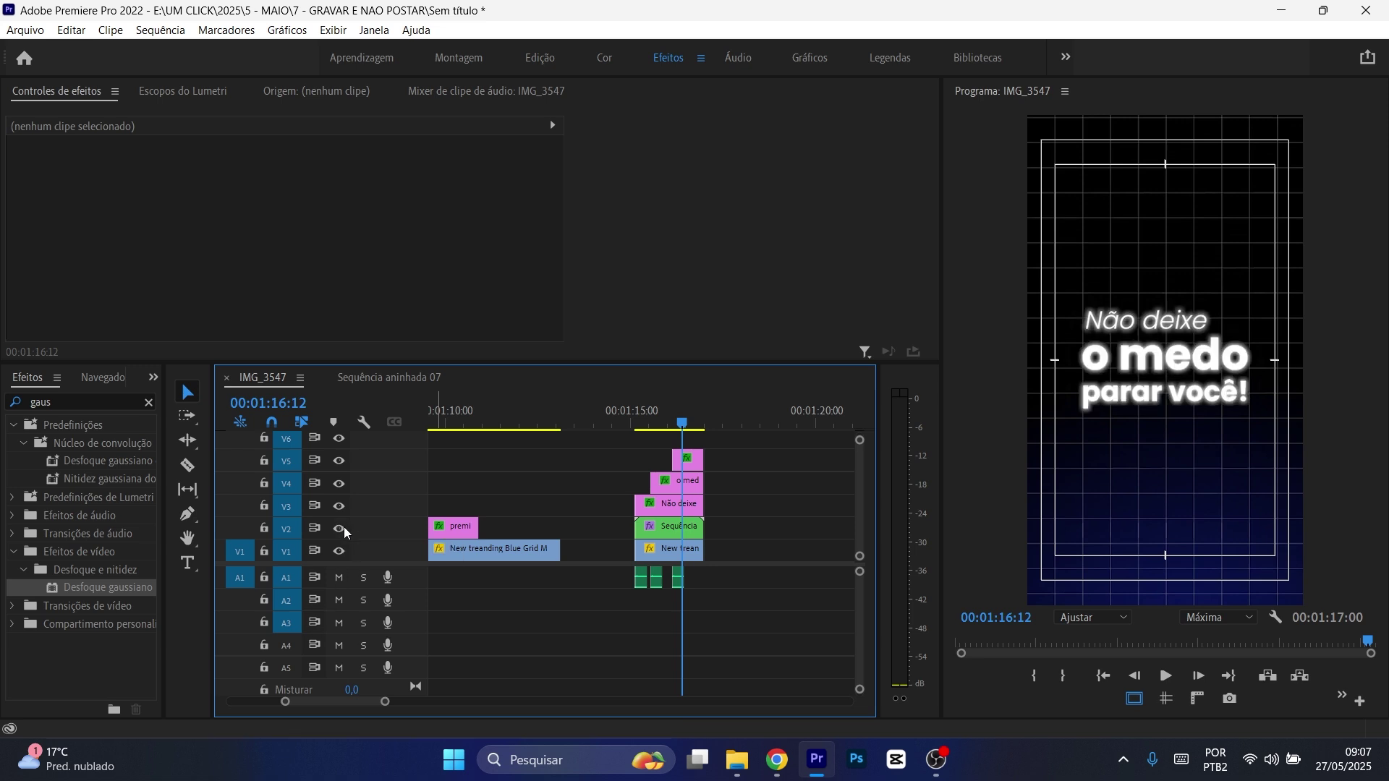
left_click(339, 529)
left_click(339, 529)
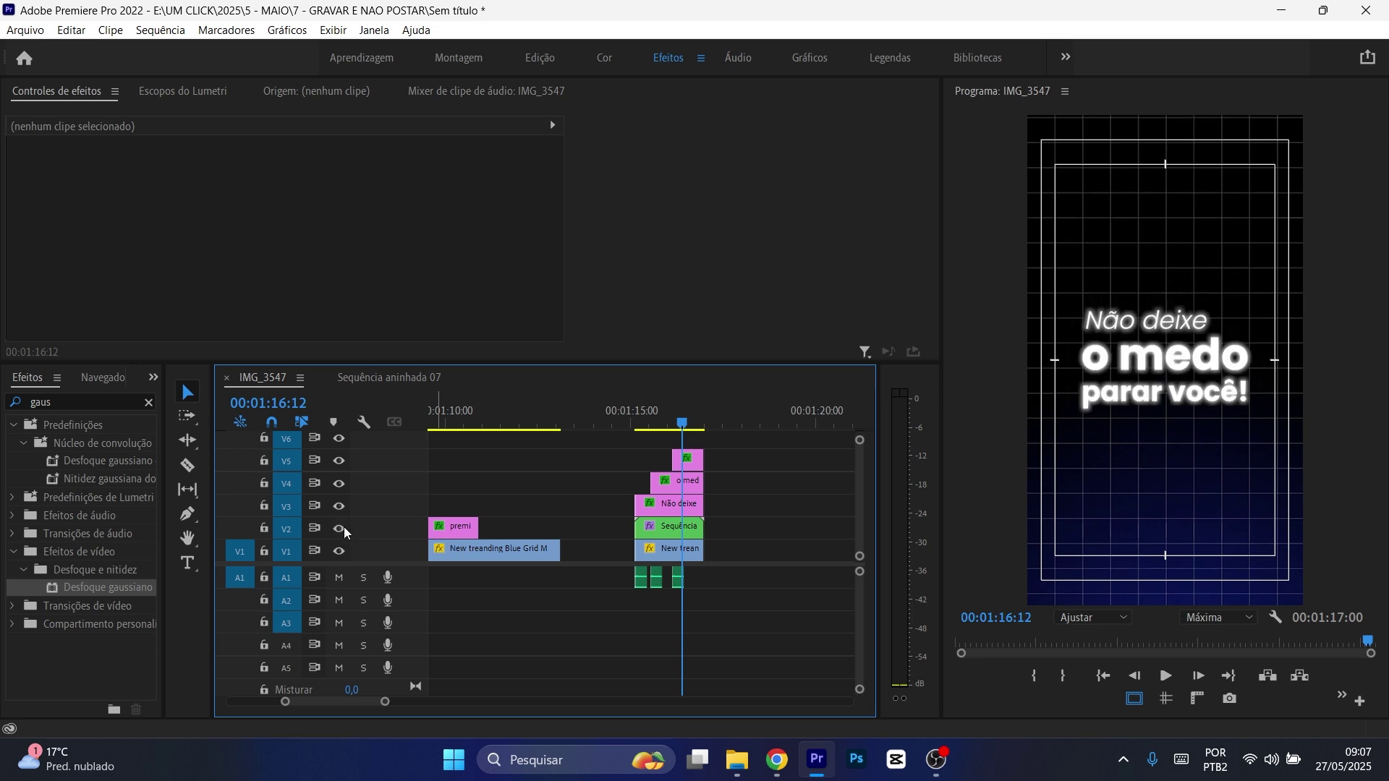
- Play back the finished glowing text animation from about 00:01:15:00
left_click(633, 423)
key("space")
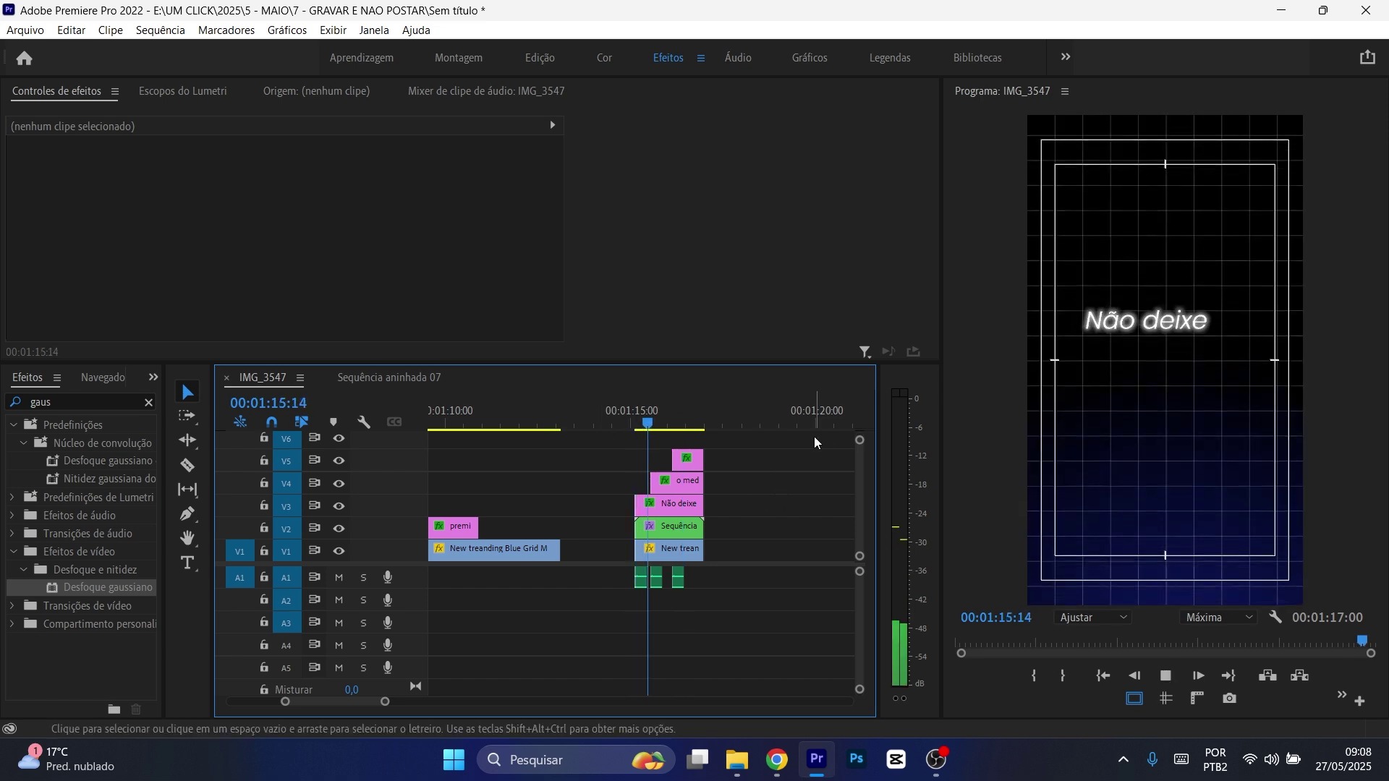
key("space")
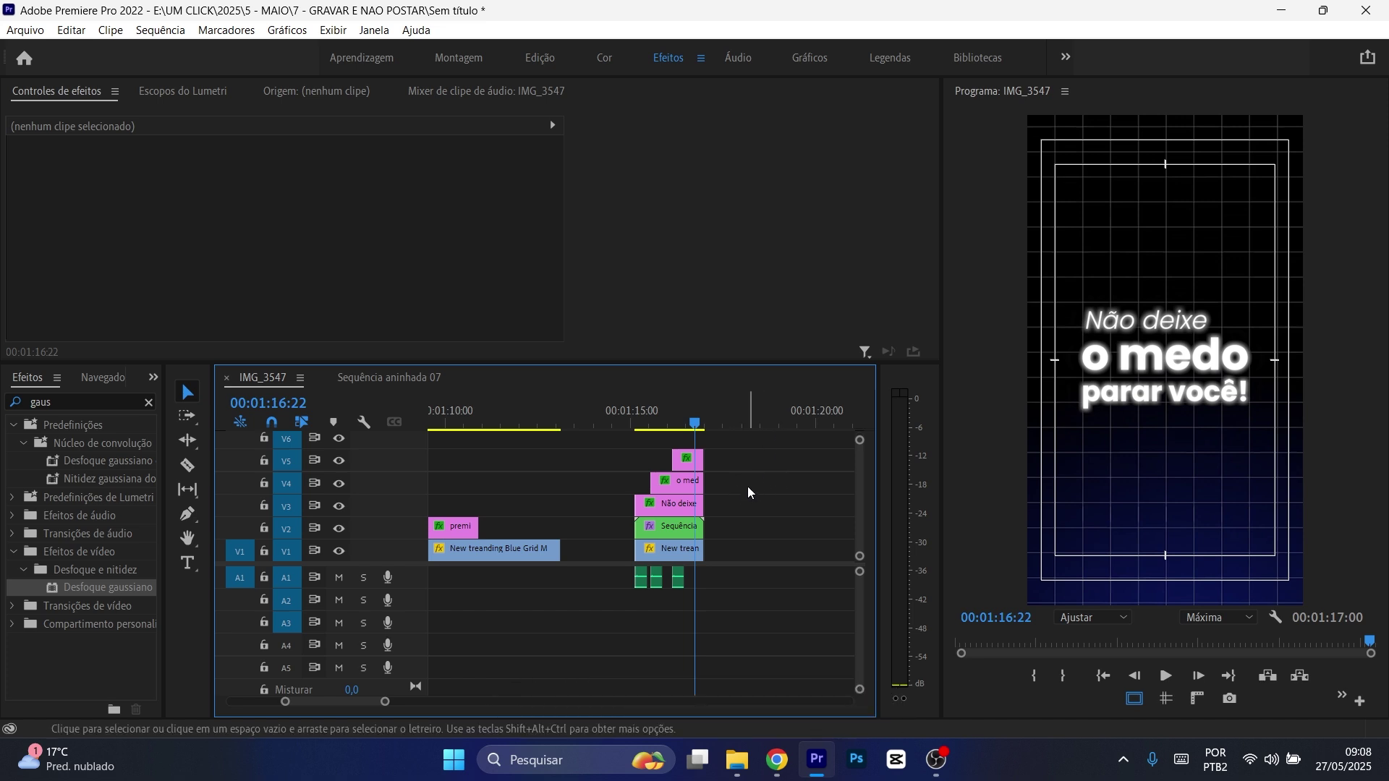
- Play and scrub through the version of the text animation without glow, starting around 00:01:06:00
scroll(714, 490, "up", 5)
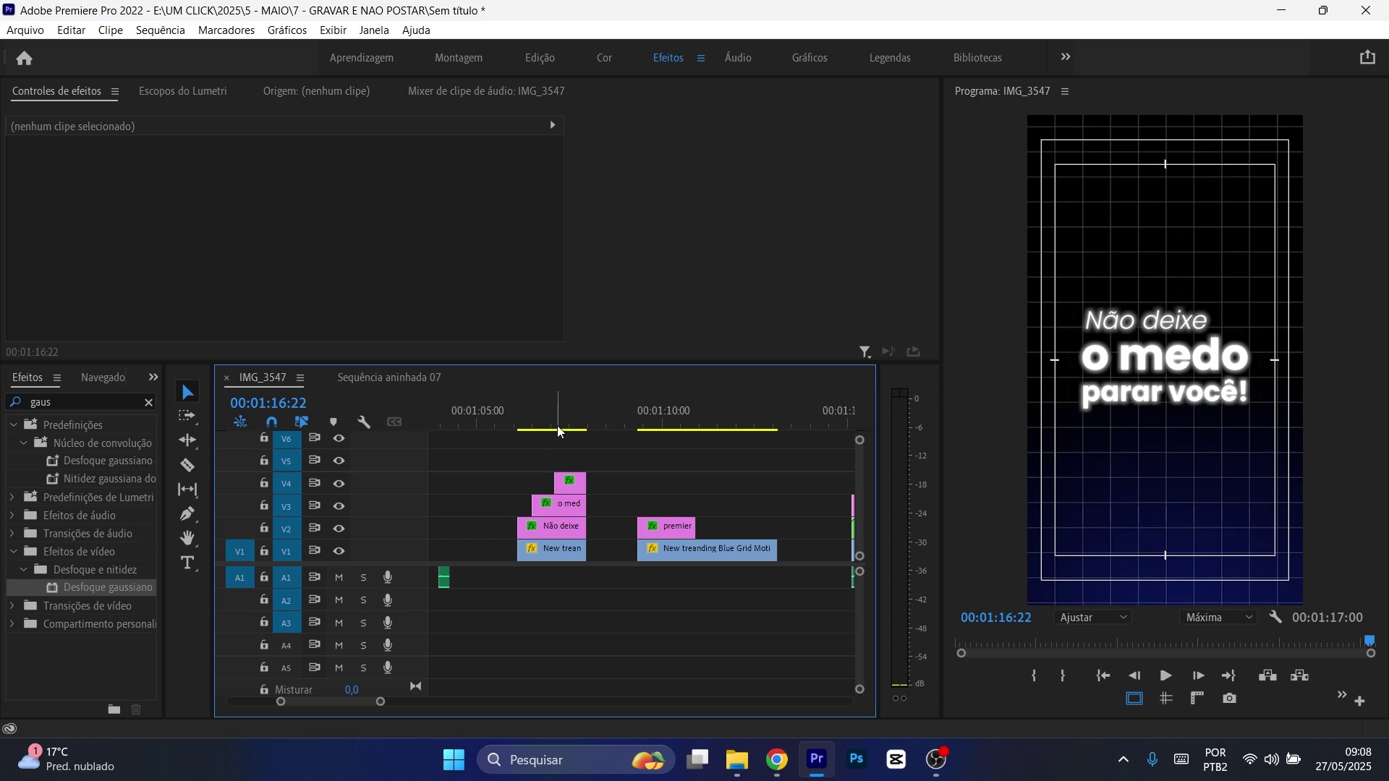
left_click(529, 424)
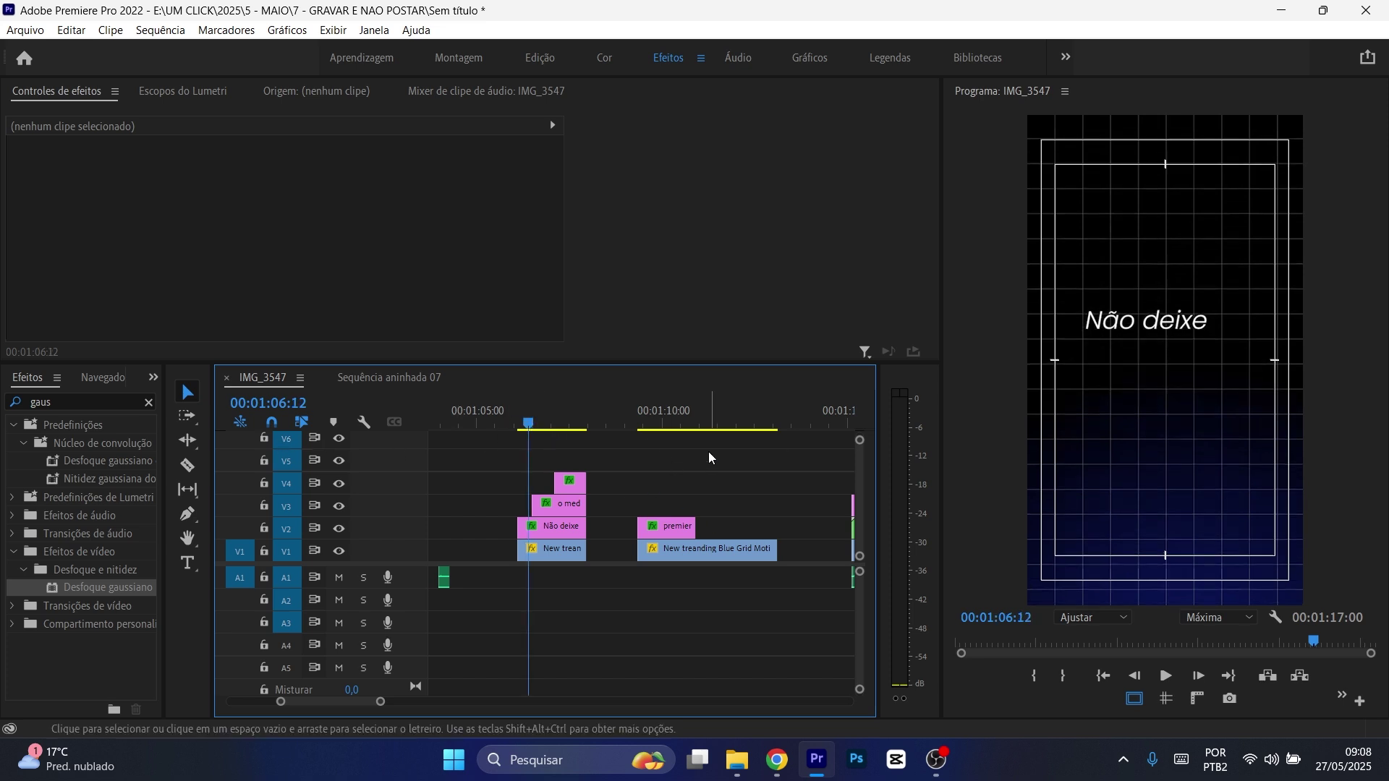
key("space")
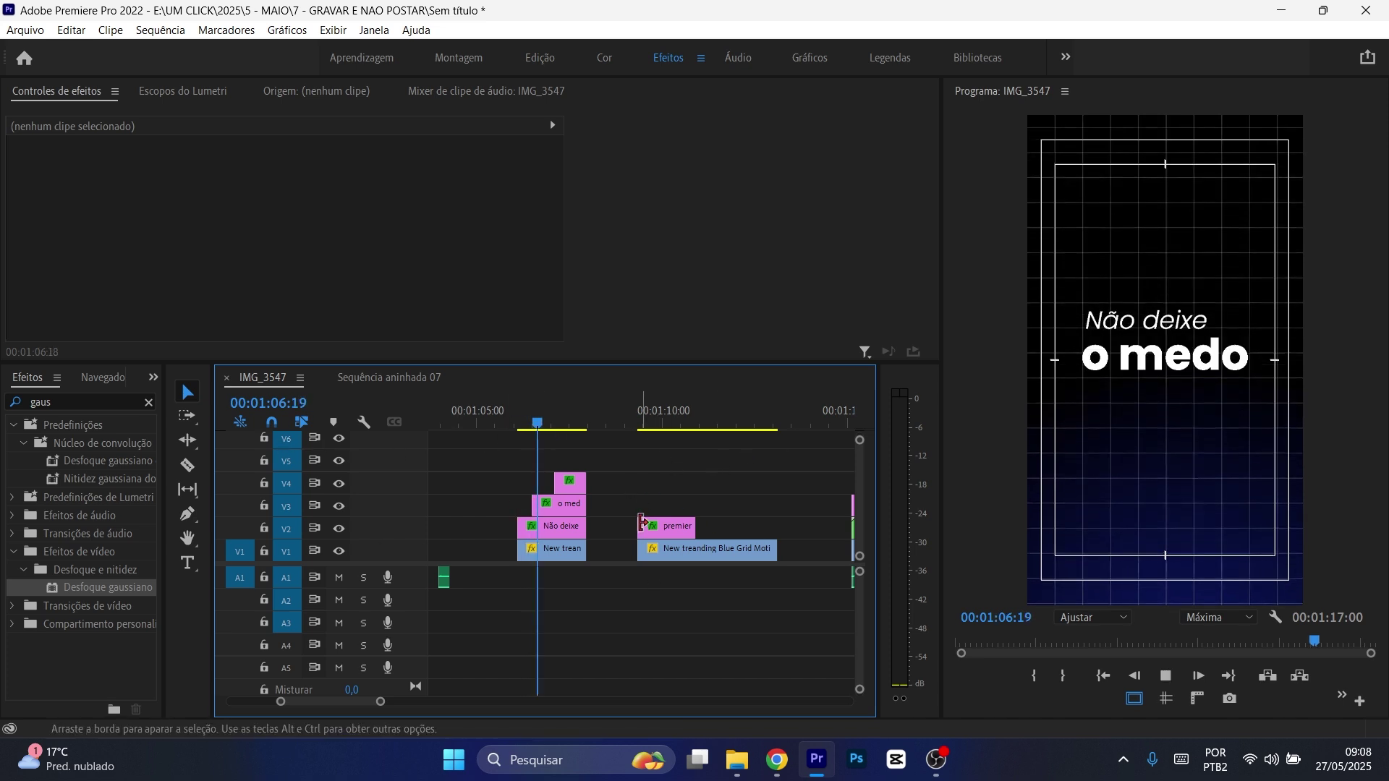
key("space")
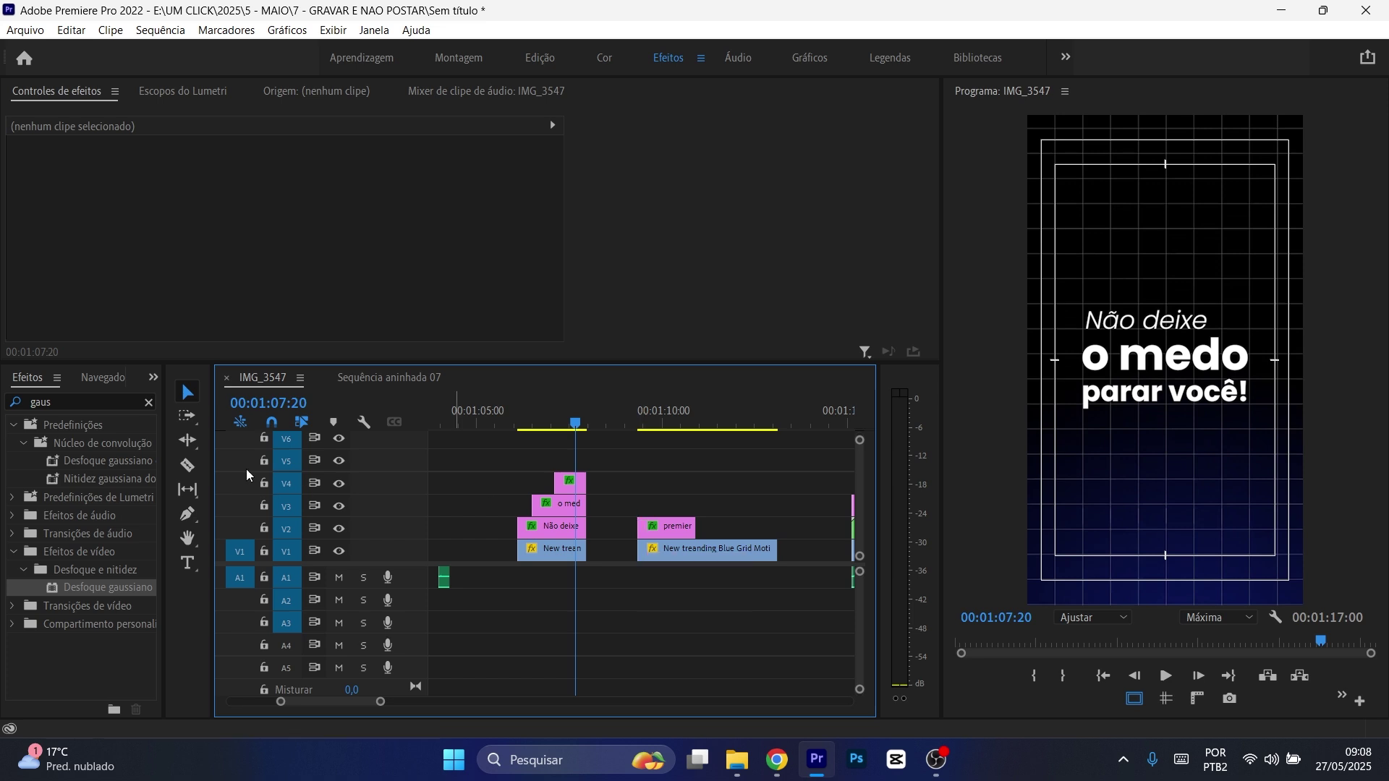
left_click(157, 413)
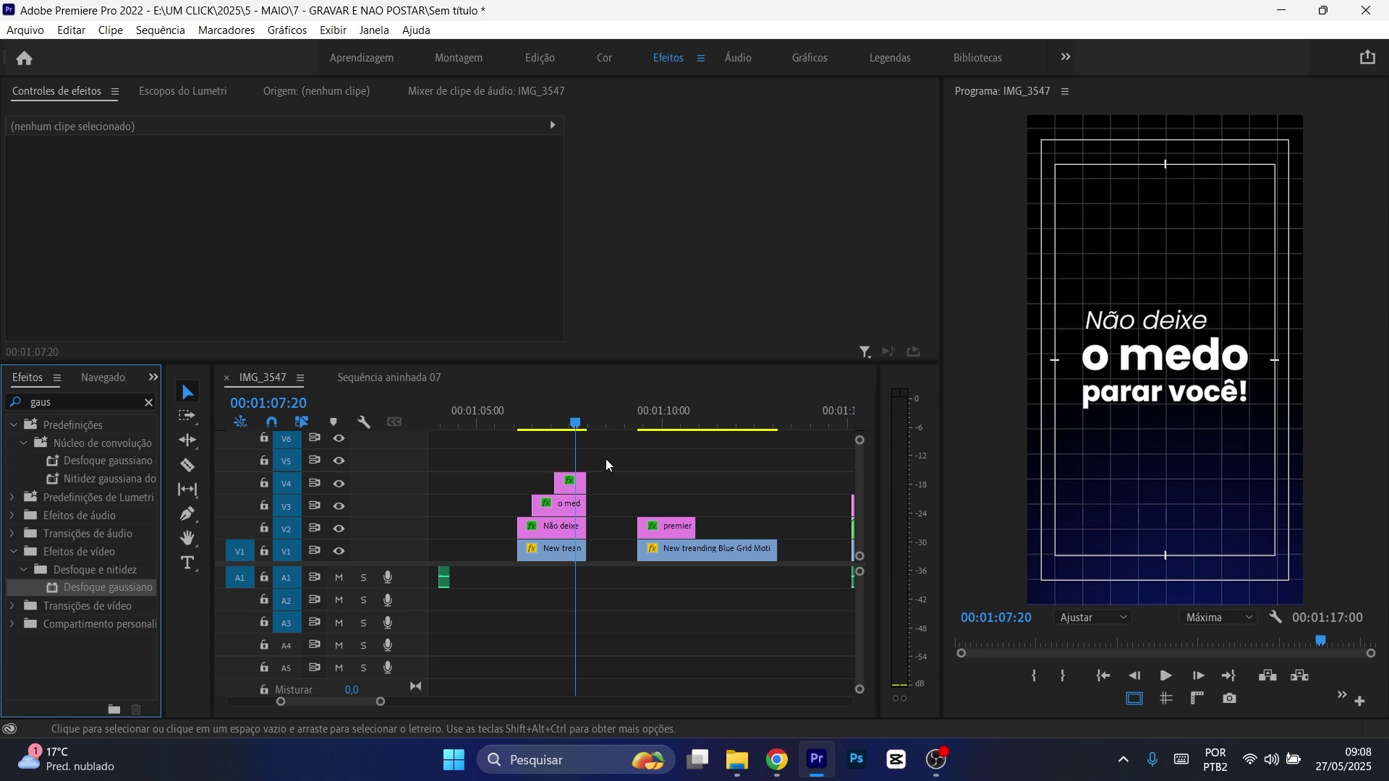
left_click(521, 418)
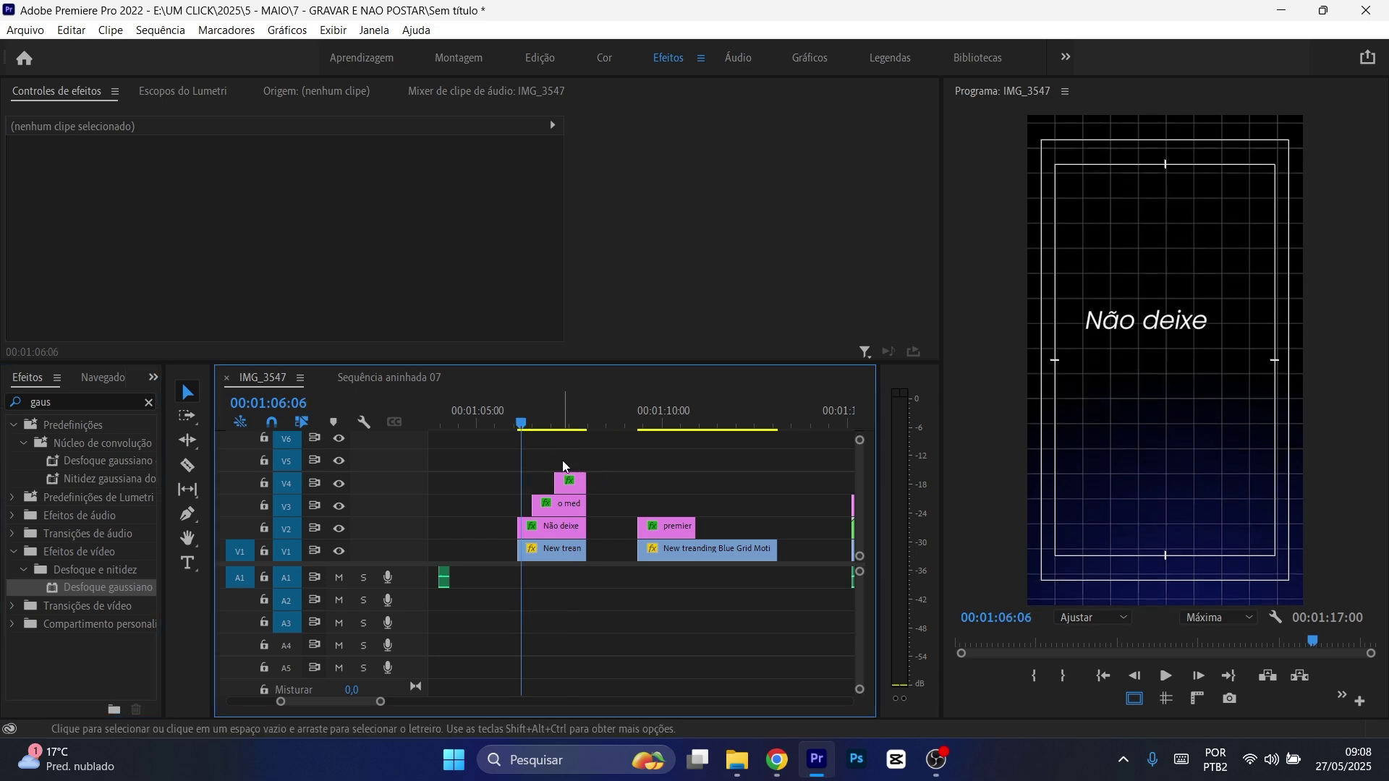
left_click(547, 419)
left_click_drag(547, 413, 562, 412)
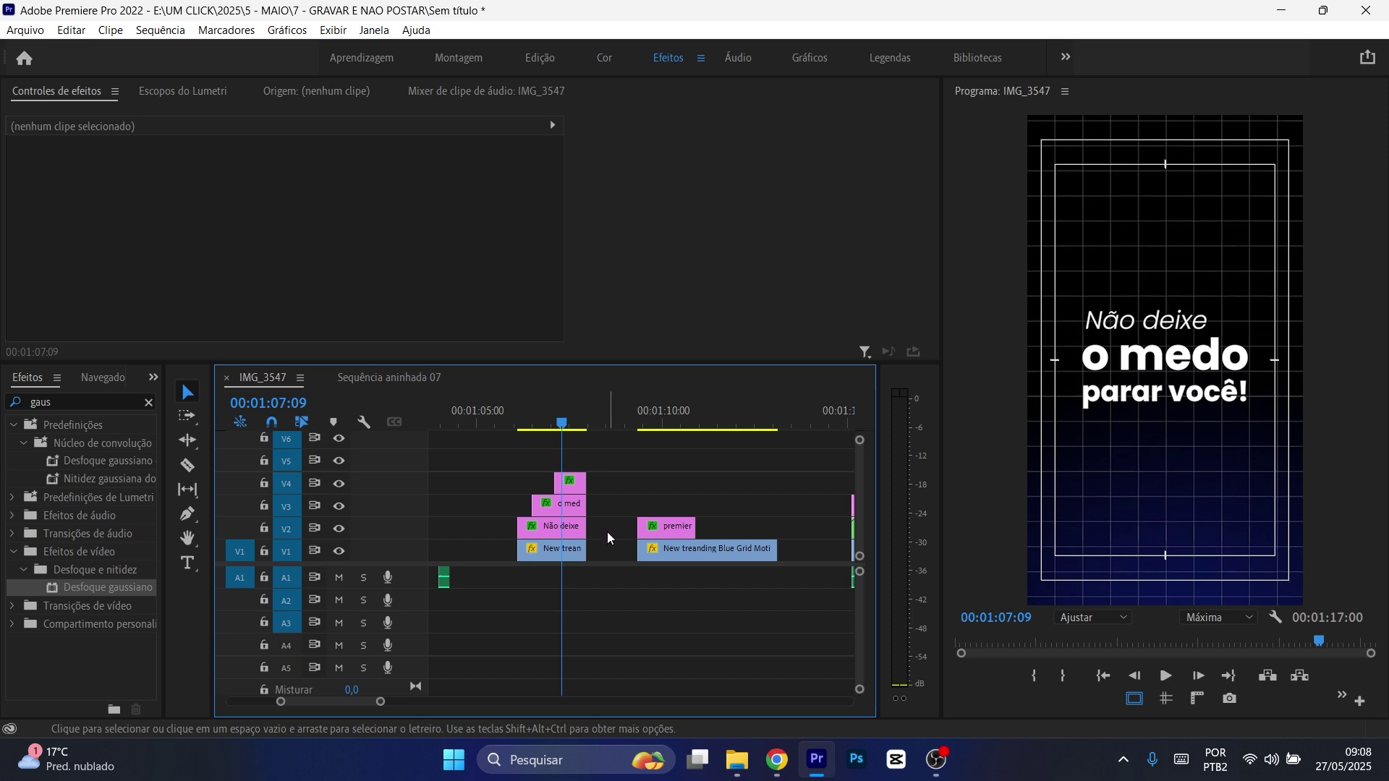
- Duplicate the three text clips without glow into the empty space just before them, on tracks V2 to V4
left_click_drag(608, 532, 552, 487)
scroll(618, 537, "up", 1)
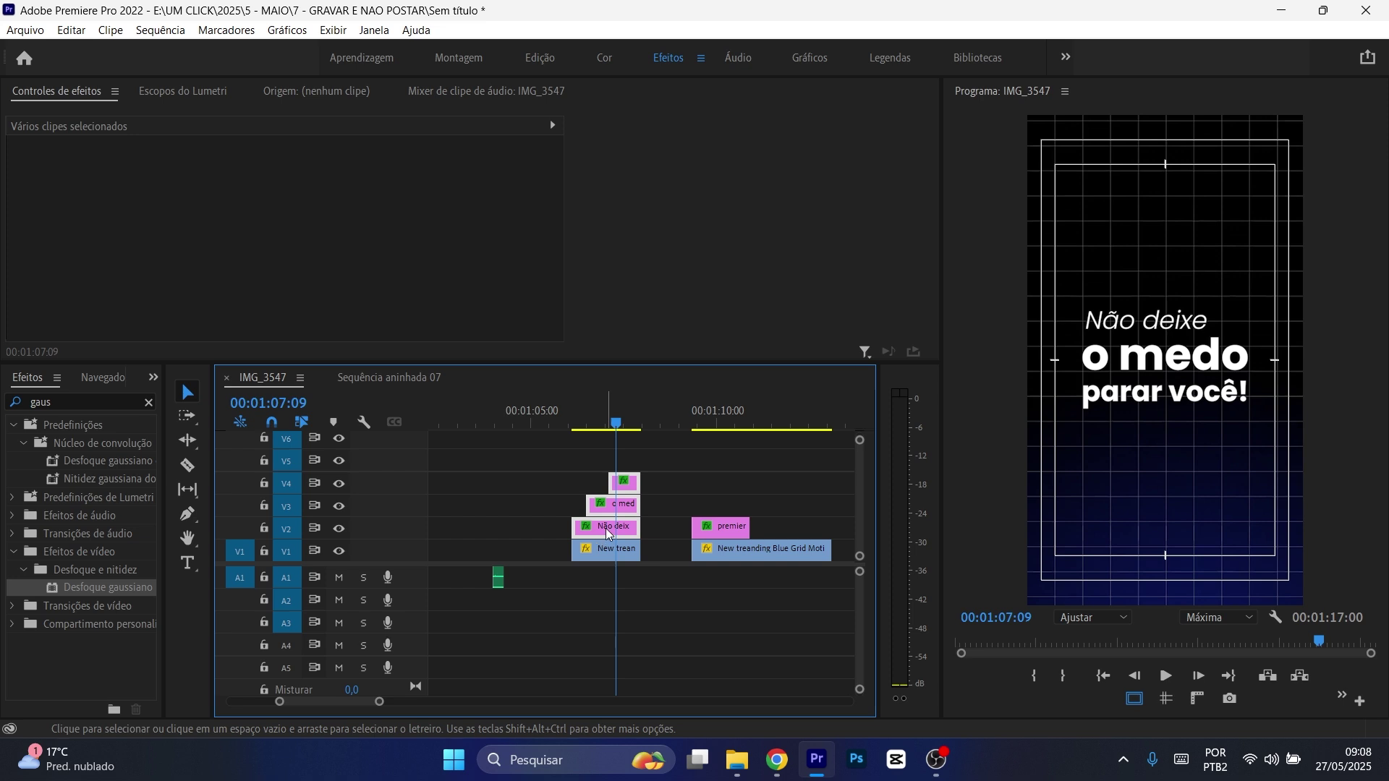
left_click_drag(611, 527, 529, 533)
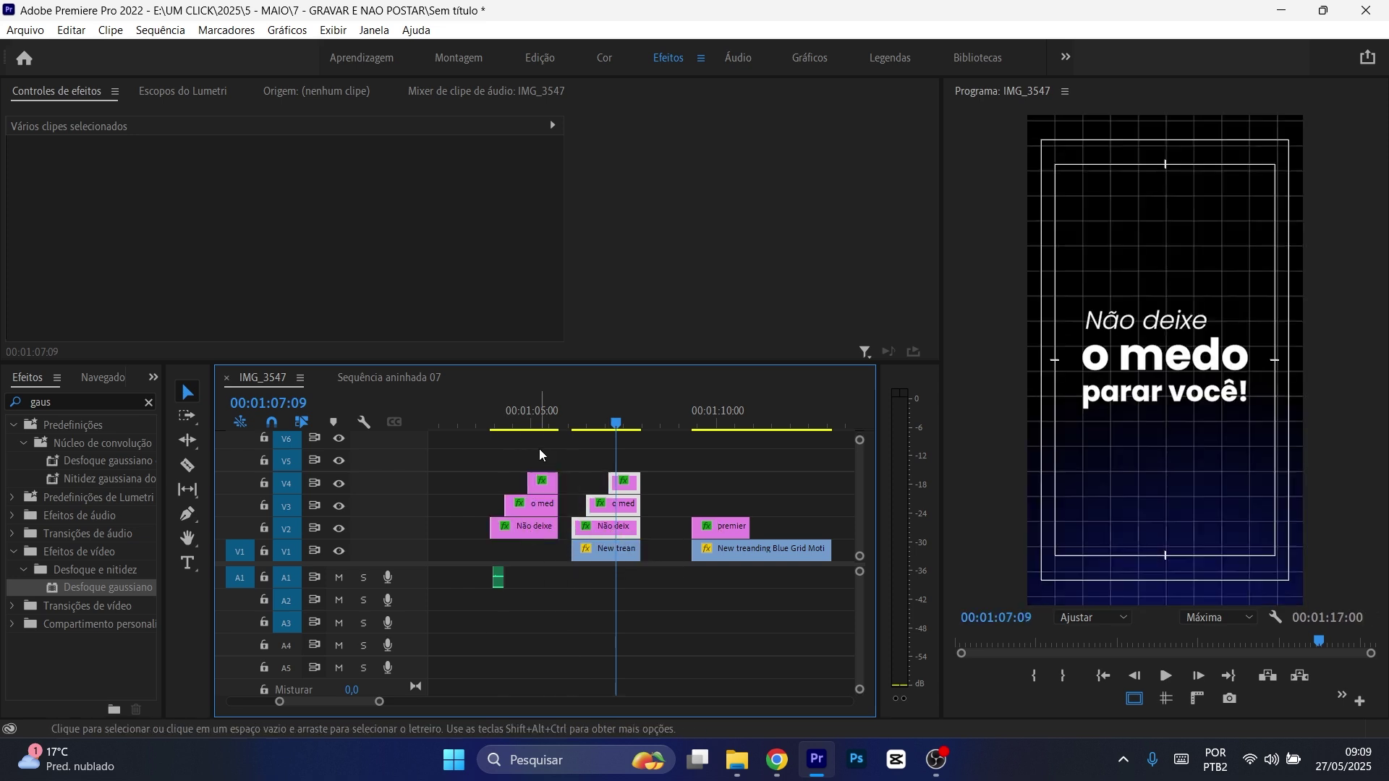
- Nest the three duplicated text clips into a single sequence and view the nested clip at 00:01:05:00
left_click_drag(540, 451, 537, 536)
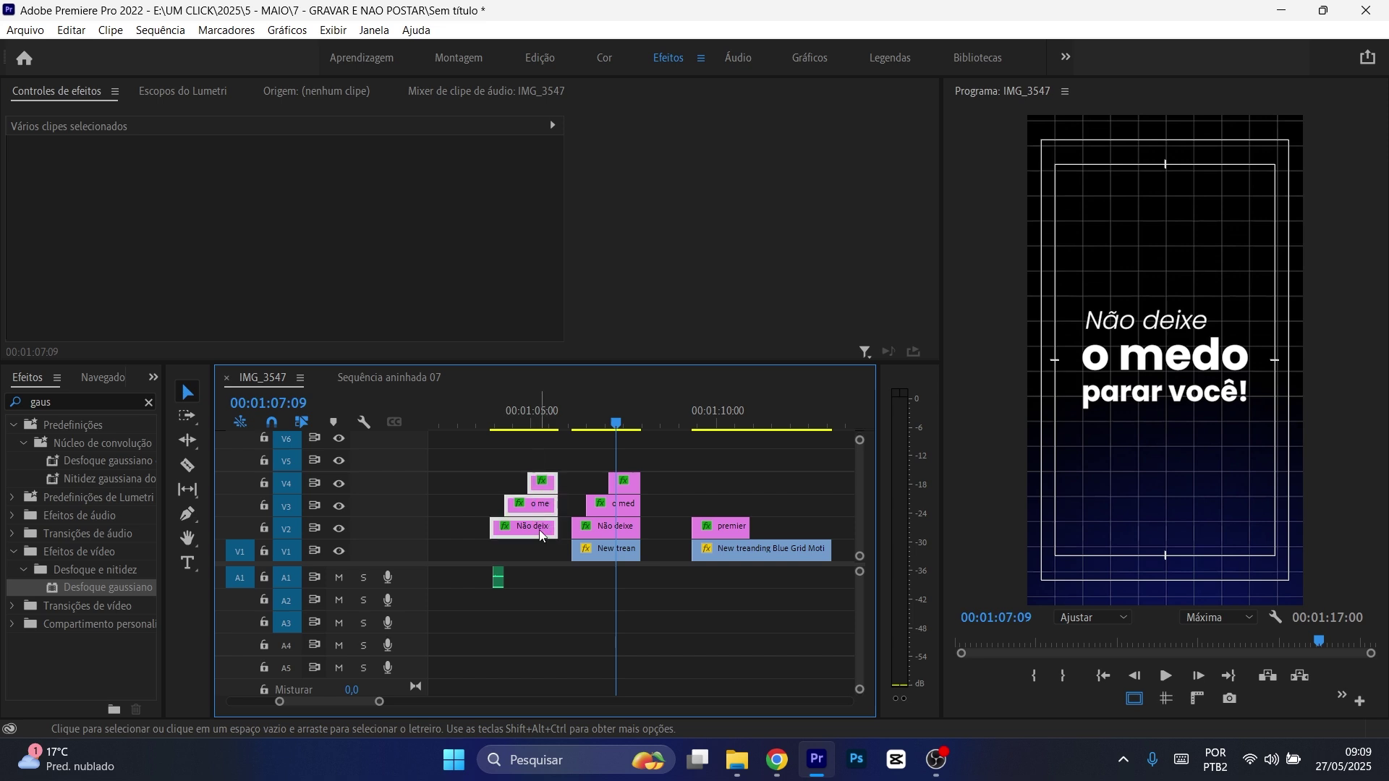
right_click(539, 529)
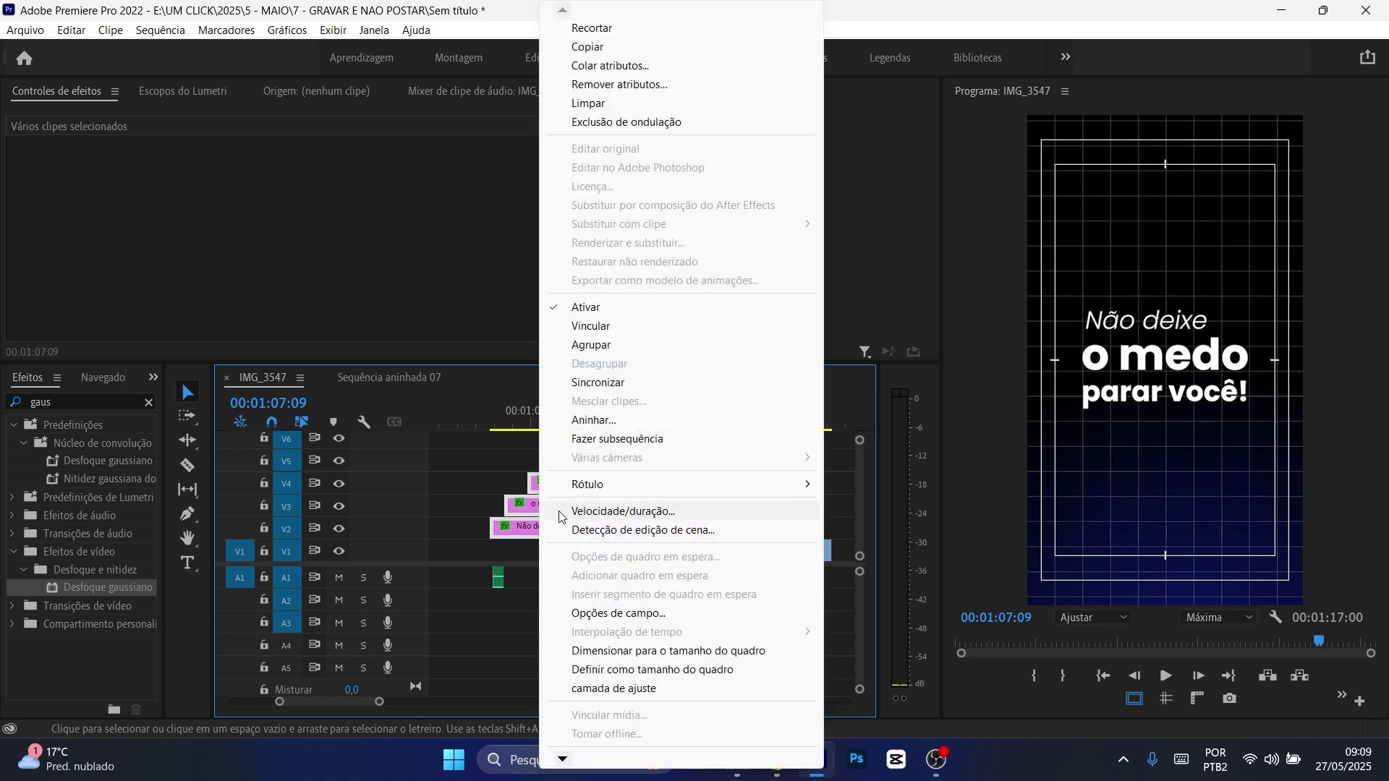
left_click(597, 425)
left_click(640, 396)
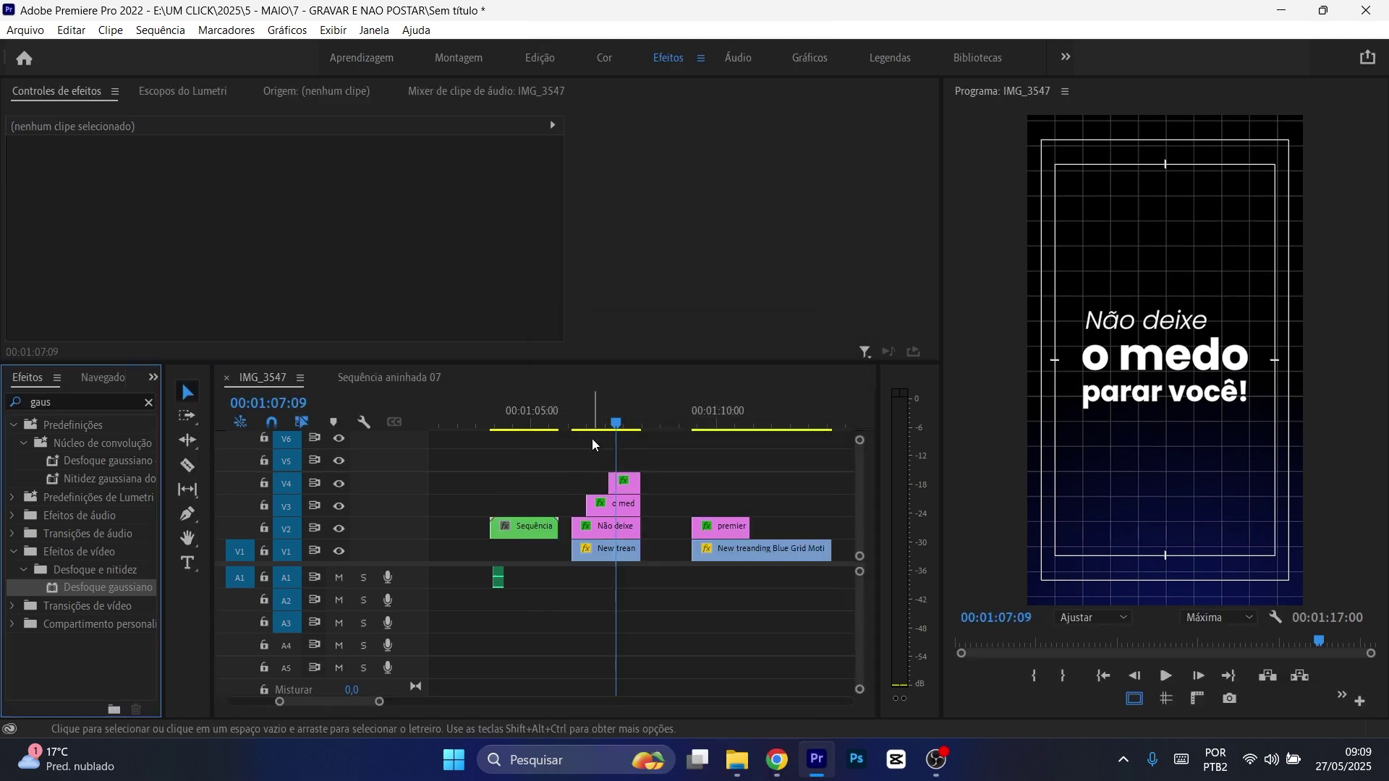
left_click(510, 531)
left_click(532, 424)
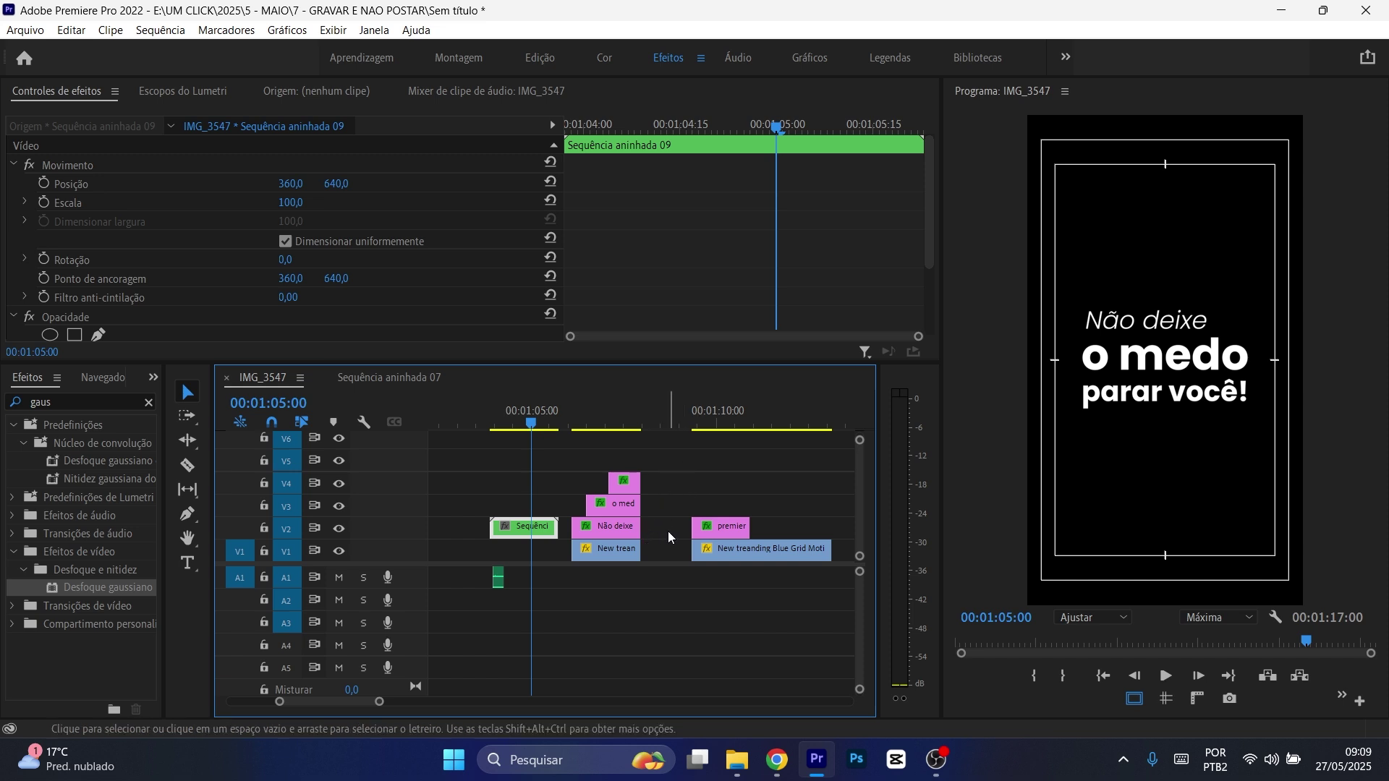
- Move the three original text clips up one track and place the nested sequence on V2, aligned directly beneath them
left_click_drag(665, 530, 609, 472)
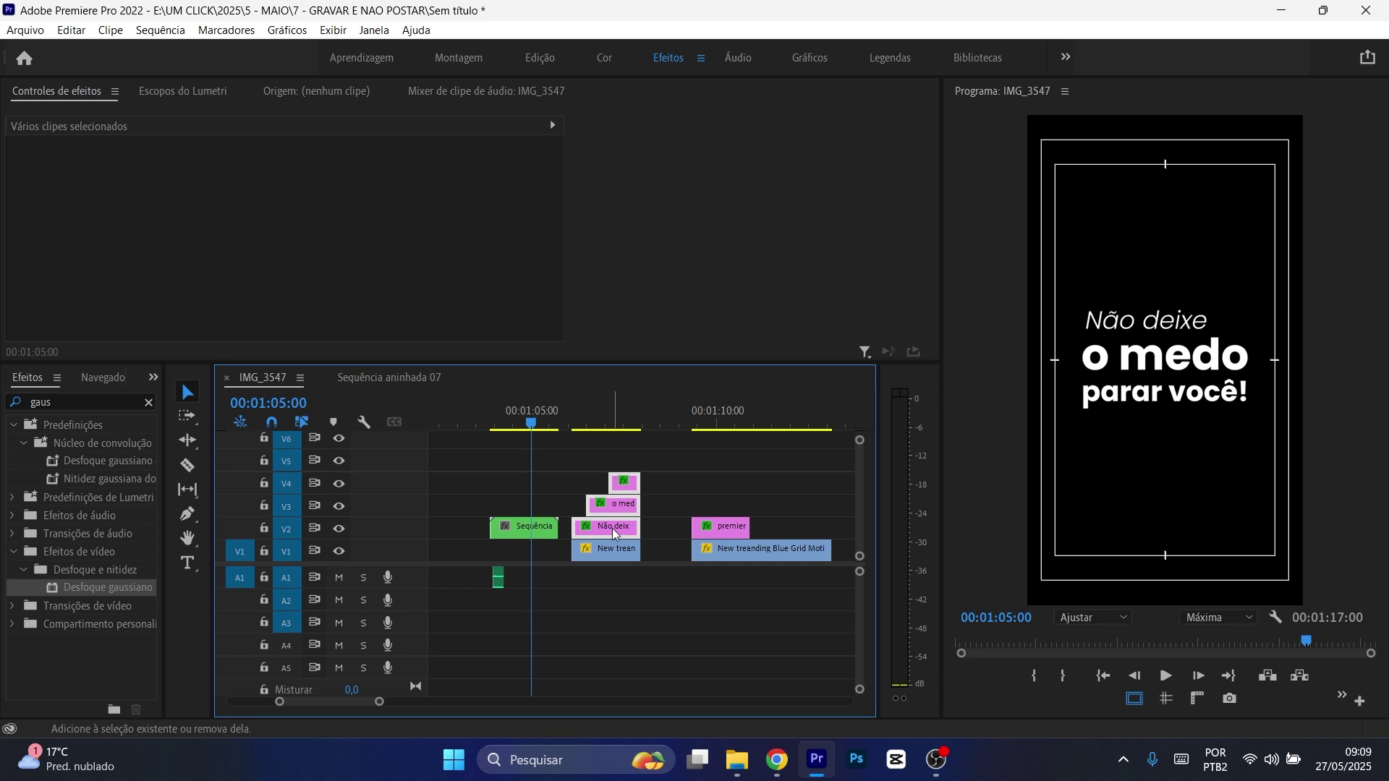
left_click_drag(612, 534, 612, 511)
left_click(672, 504)
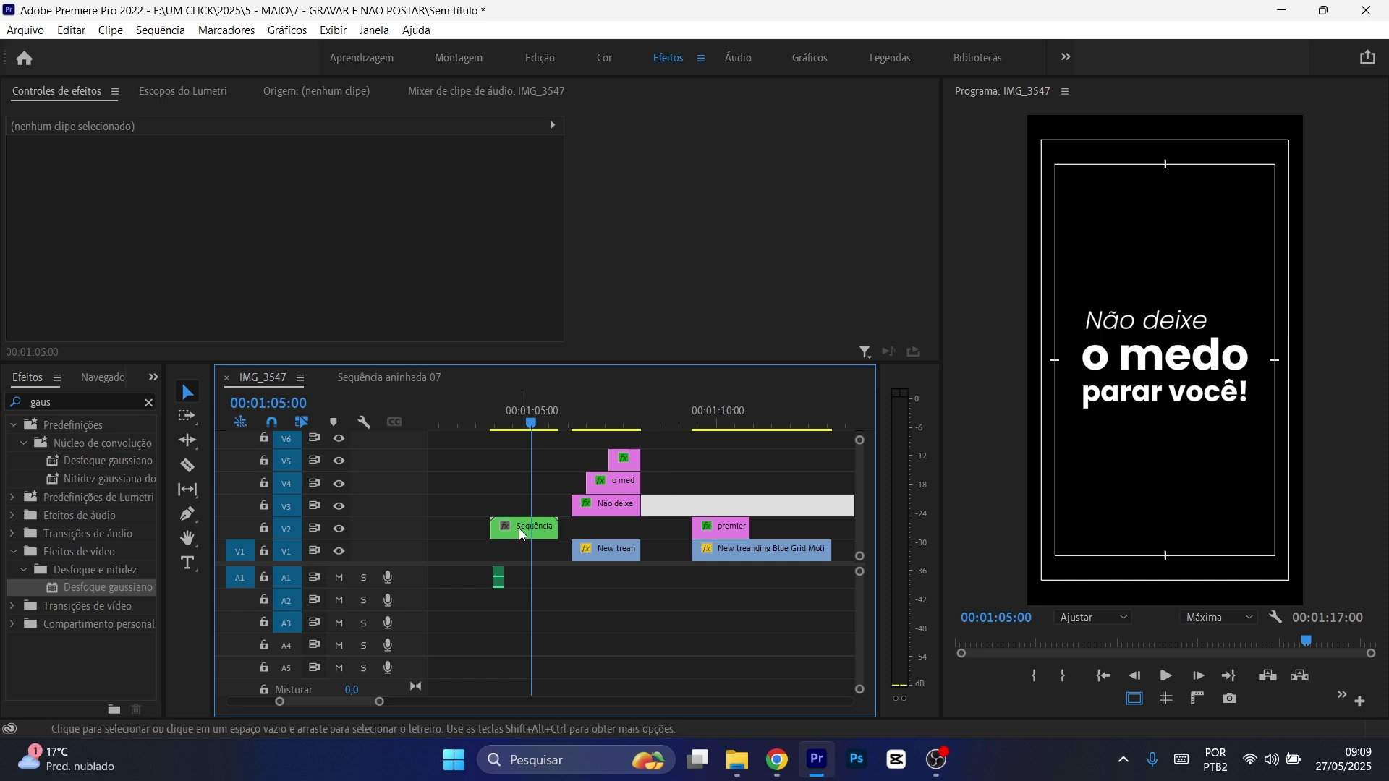
left_click_drag(520, 534, 595, 536)
left_click(620, 417)
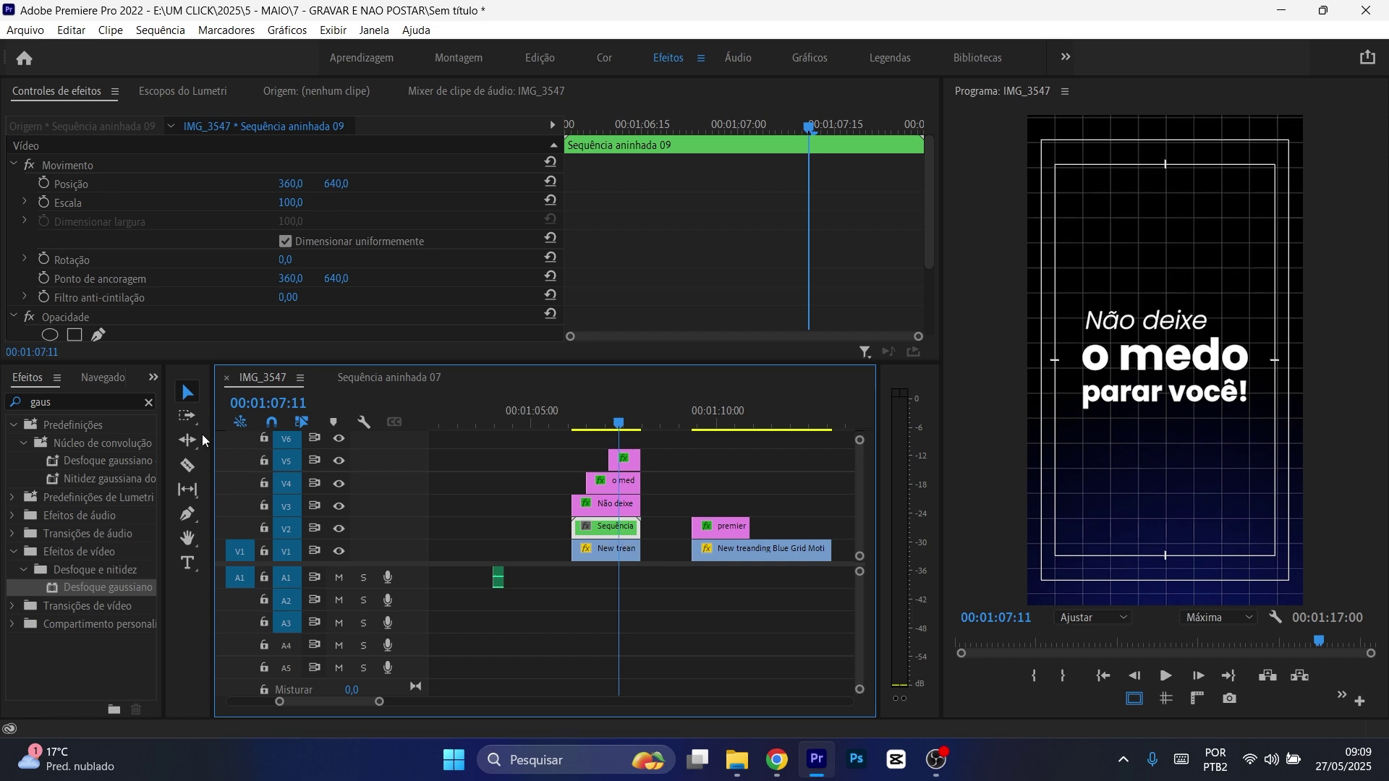
- Search the effects for "gaus" and apply the Desfoque gaussiano video effect to the nested sequence
left_click(148, 403)
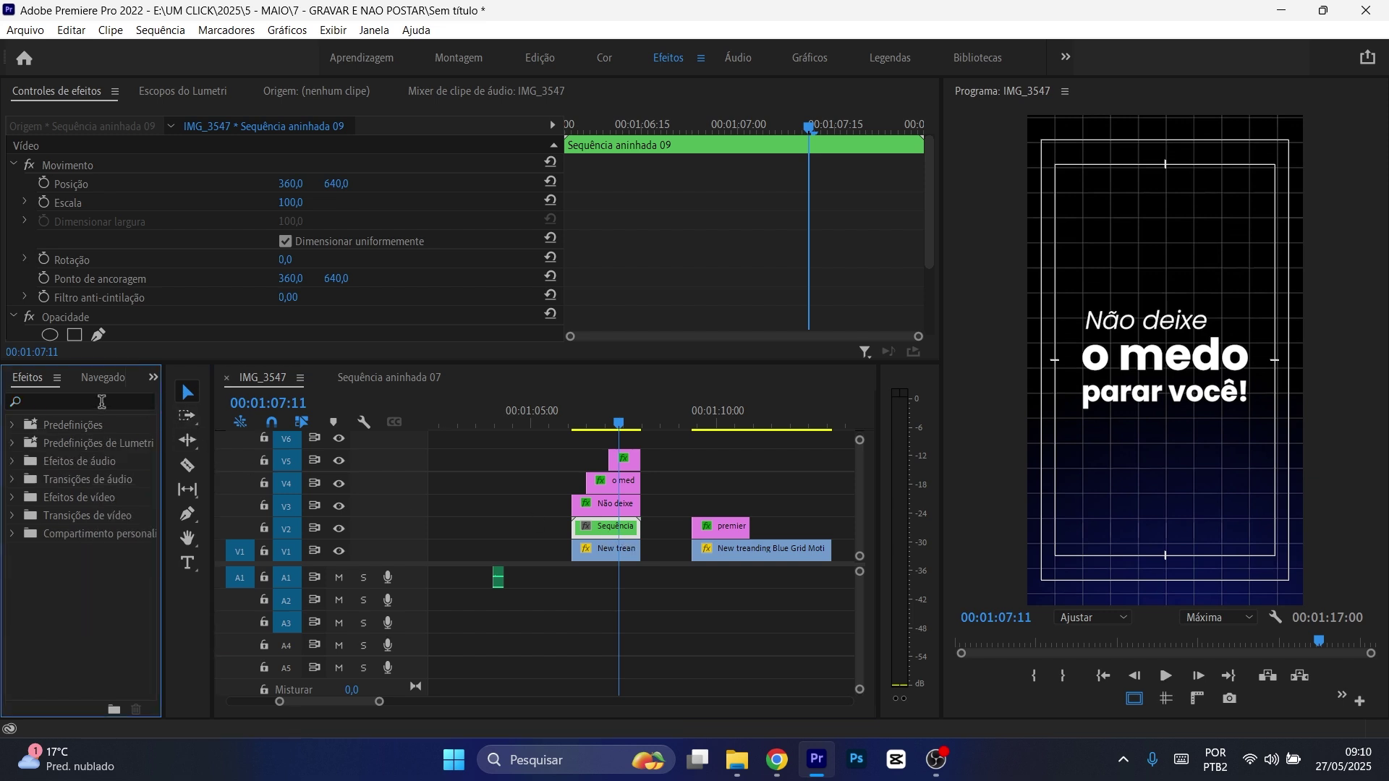
left_click(102, 402)
type("gaus")
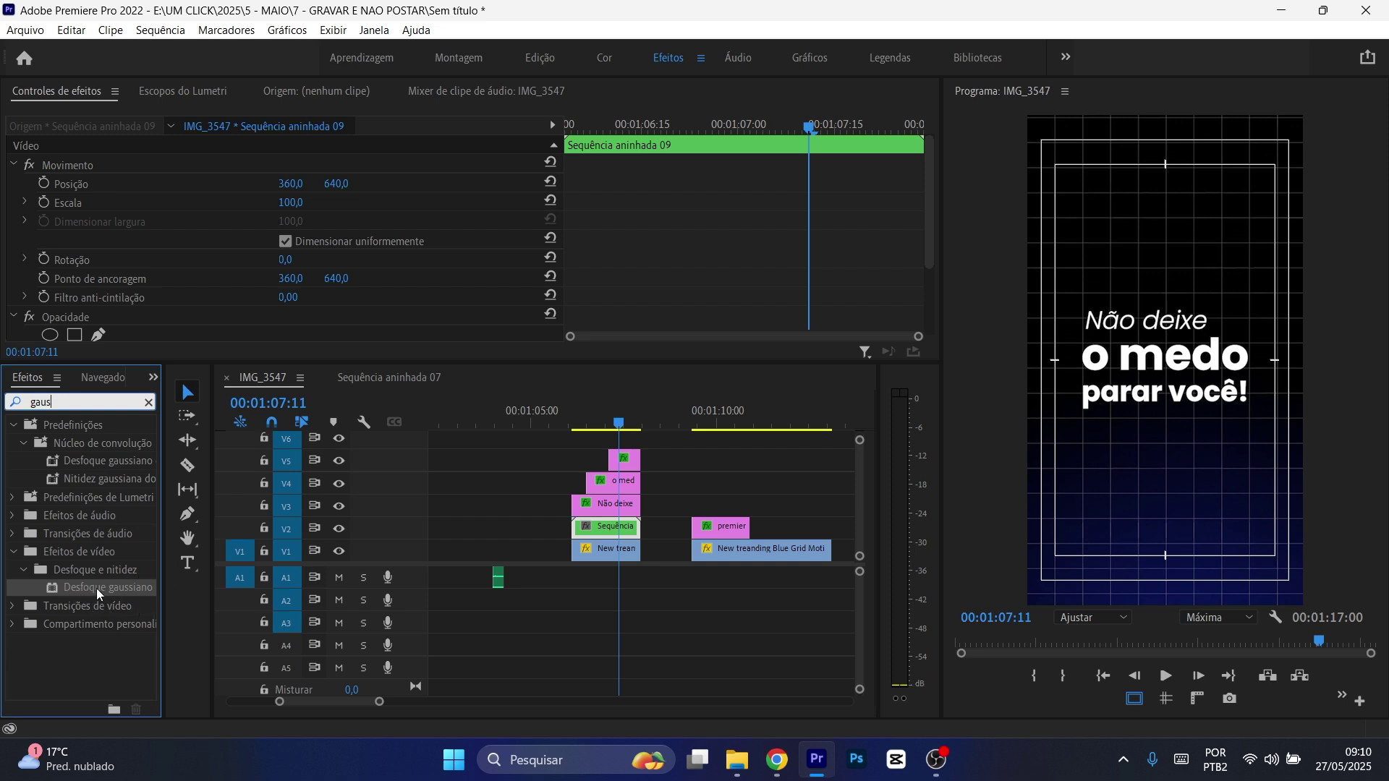
left_click_drag(97, 589, 609, 527)
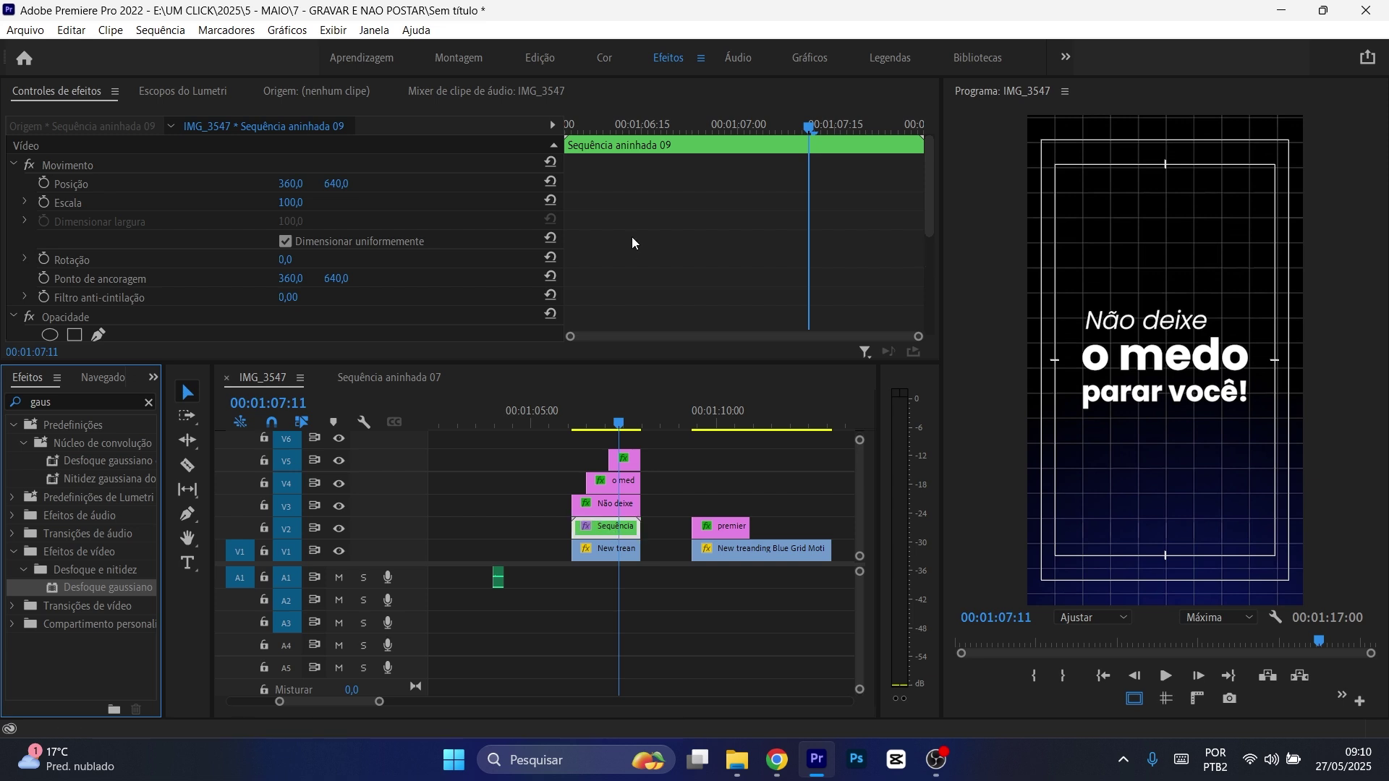
- Raise the nested sequence's Gaussian blur level (Nível de desfoque) to 24
scroll(631, 237, "down", 3)
scroll(632, 242, "down", 3)
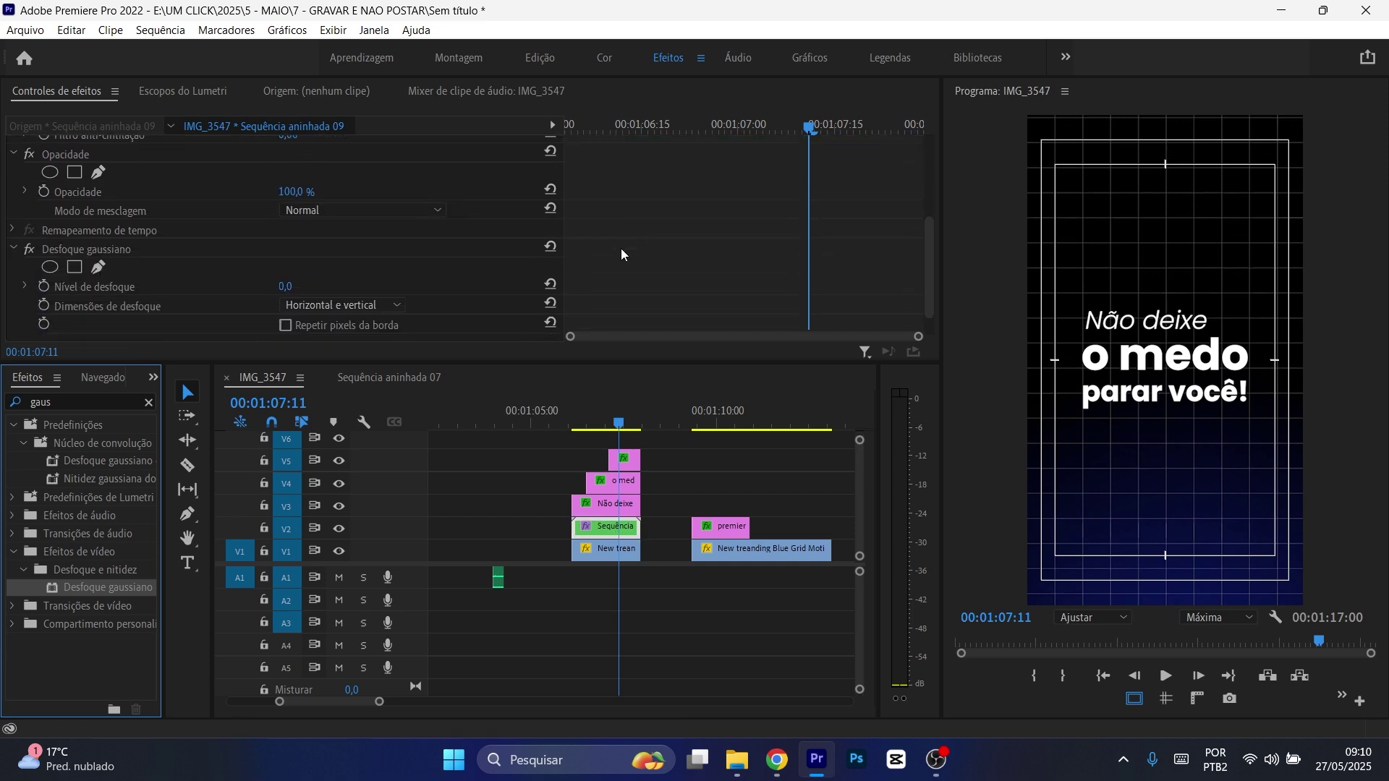
left_click(287, 288)
left_click_drag(287, 287, 328, 287)
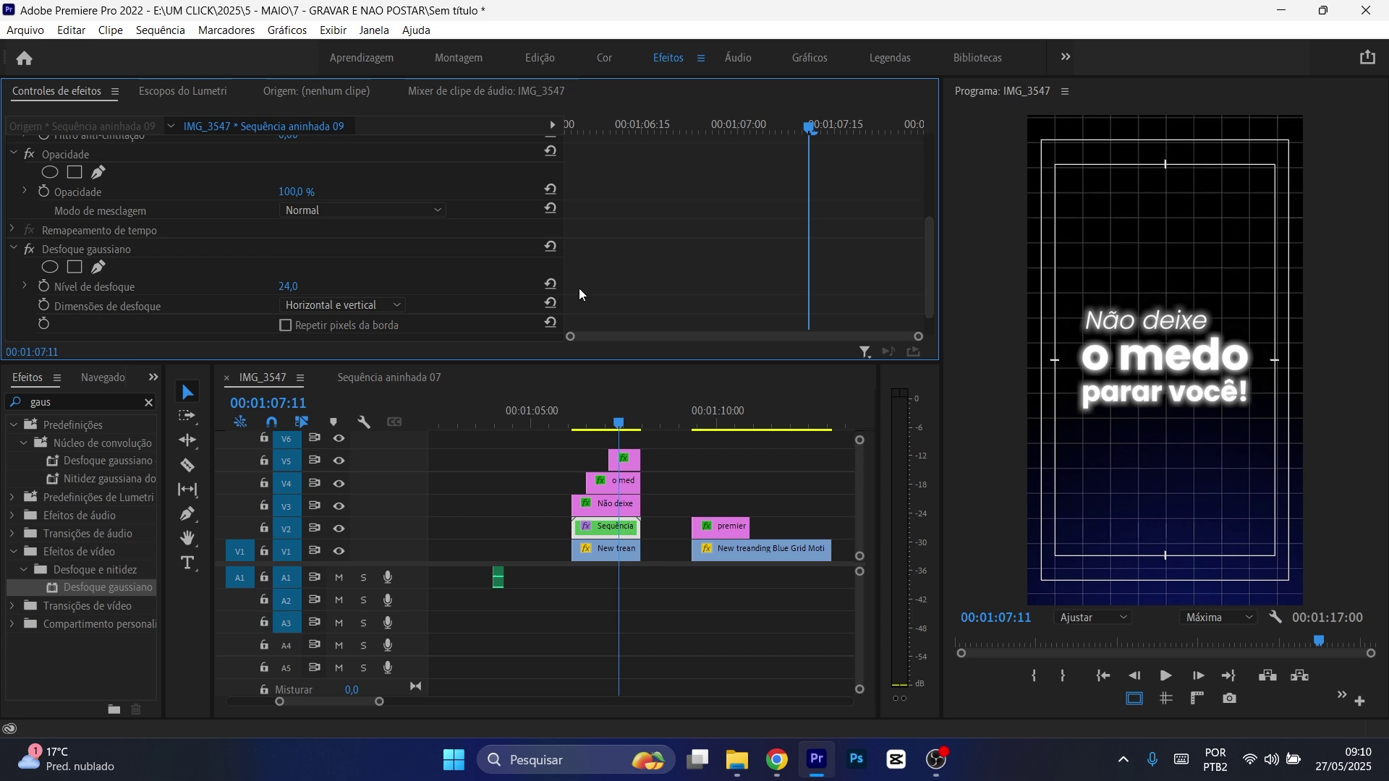
- Try a blur level of 139 on the nested sequence, and bring it back down to 27
left_click(289, 286)
type("139")
key("Return")
left_click_drag(290, 286, 209, 286)
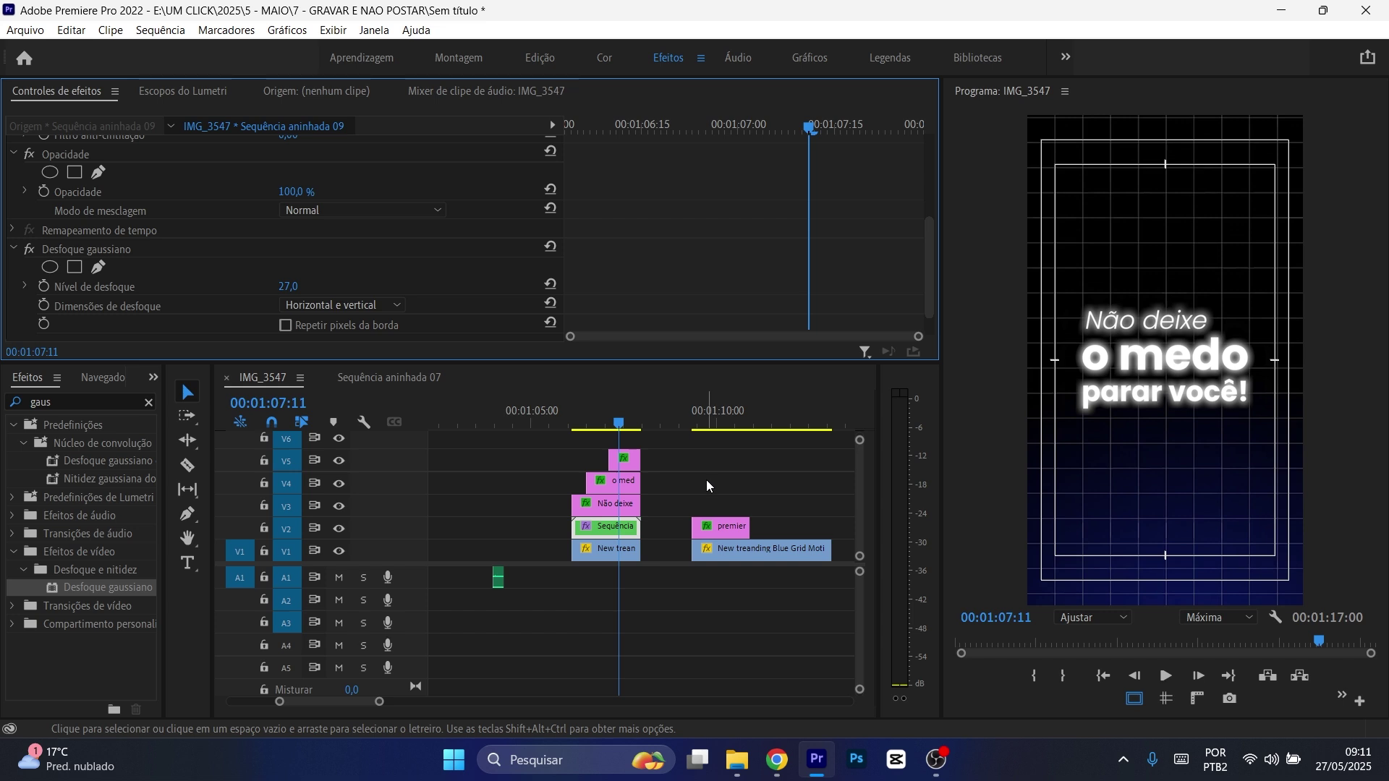
- Set the nested sequence's Gaussian blur level (Nível de desfoque) to 15
left_click(304, 285)
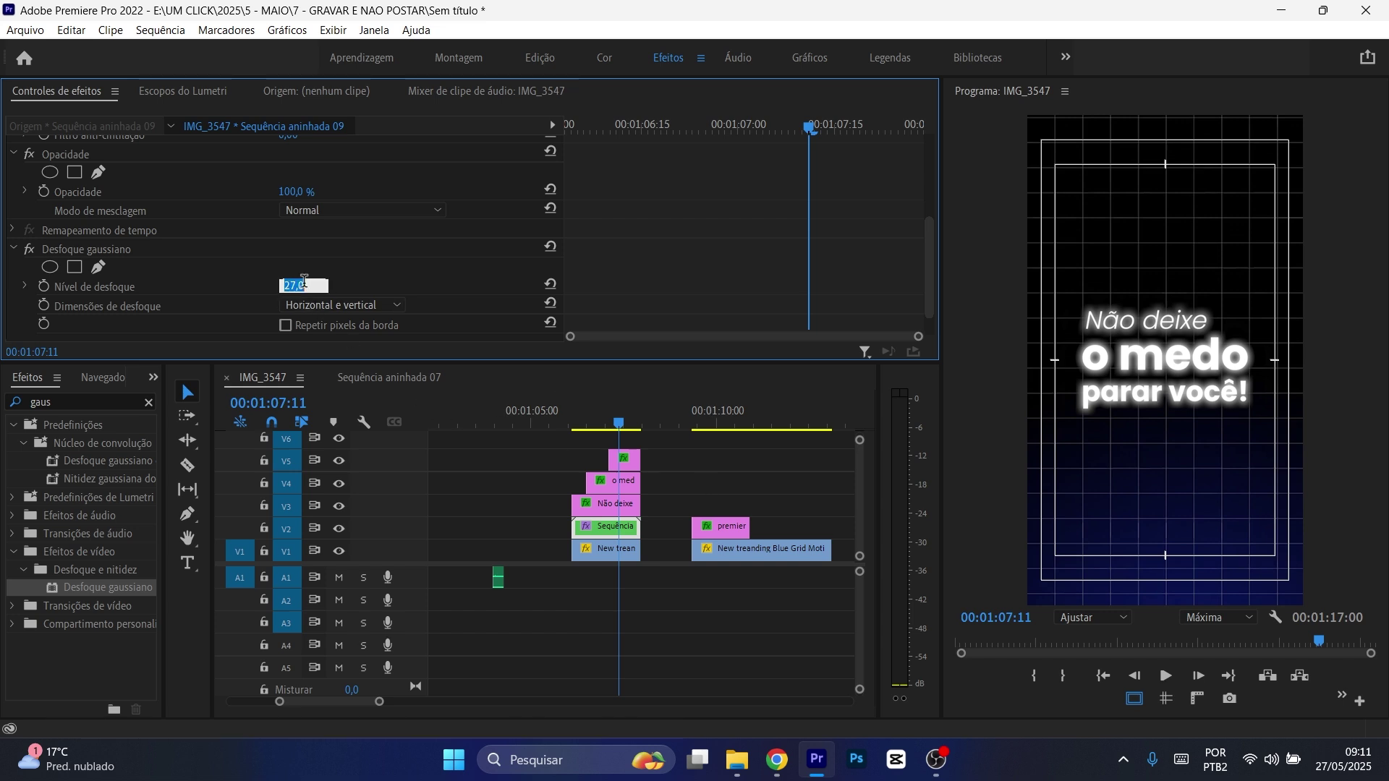
type("15")
key("Return")
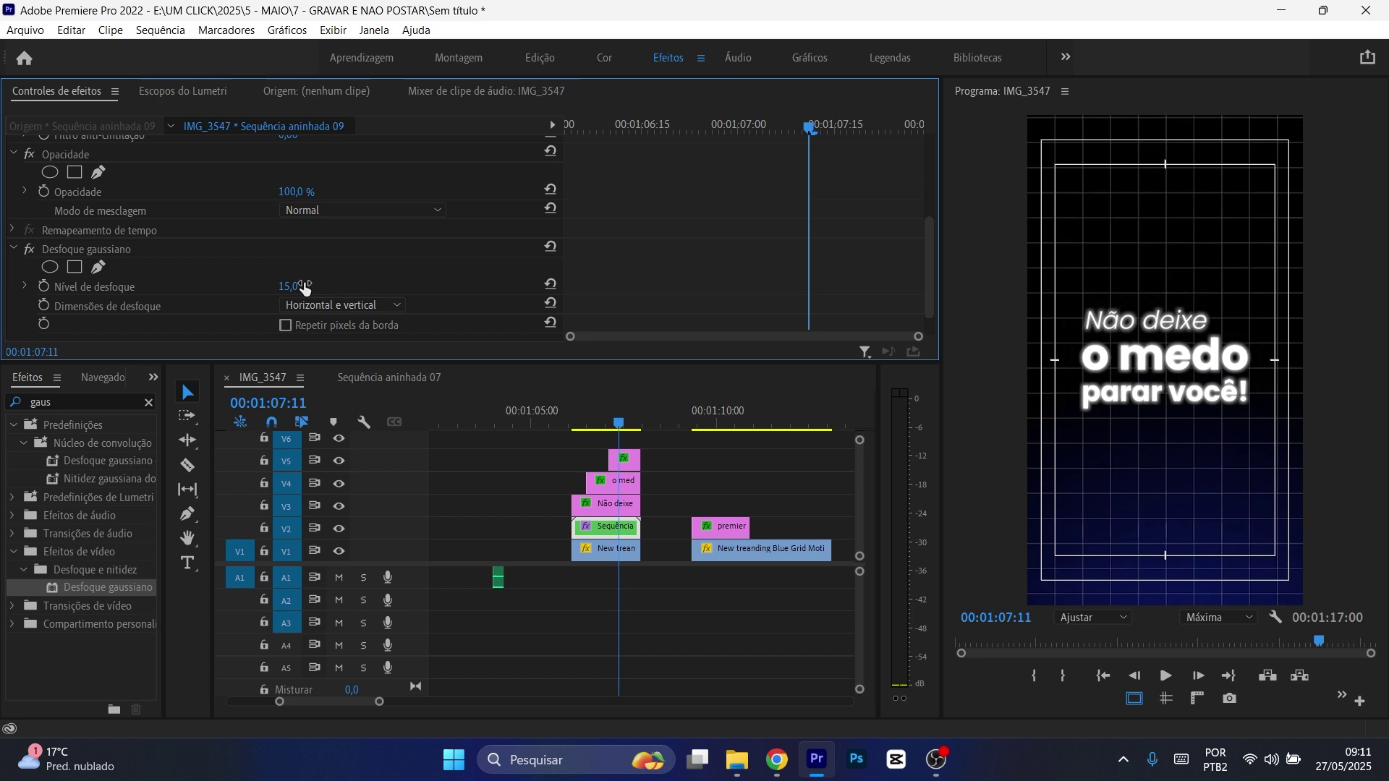
- Toggle the V2 track output to compare the text with and without the blurred glow, and deselect the clip
left_click(340, 530)
left_click(340, 529)
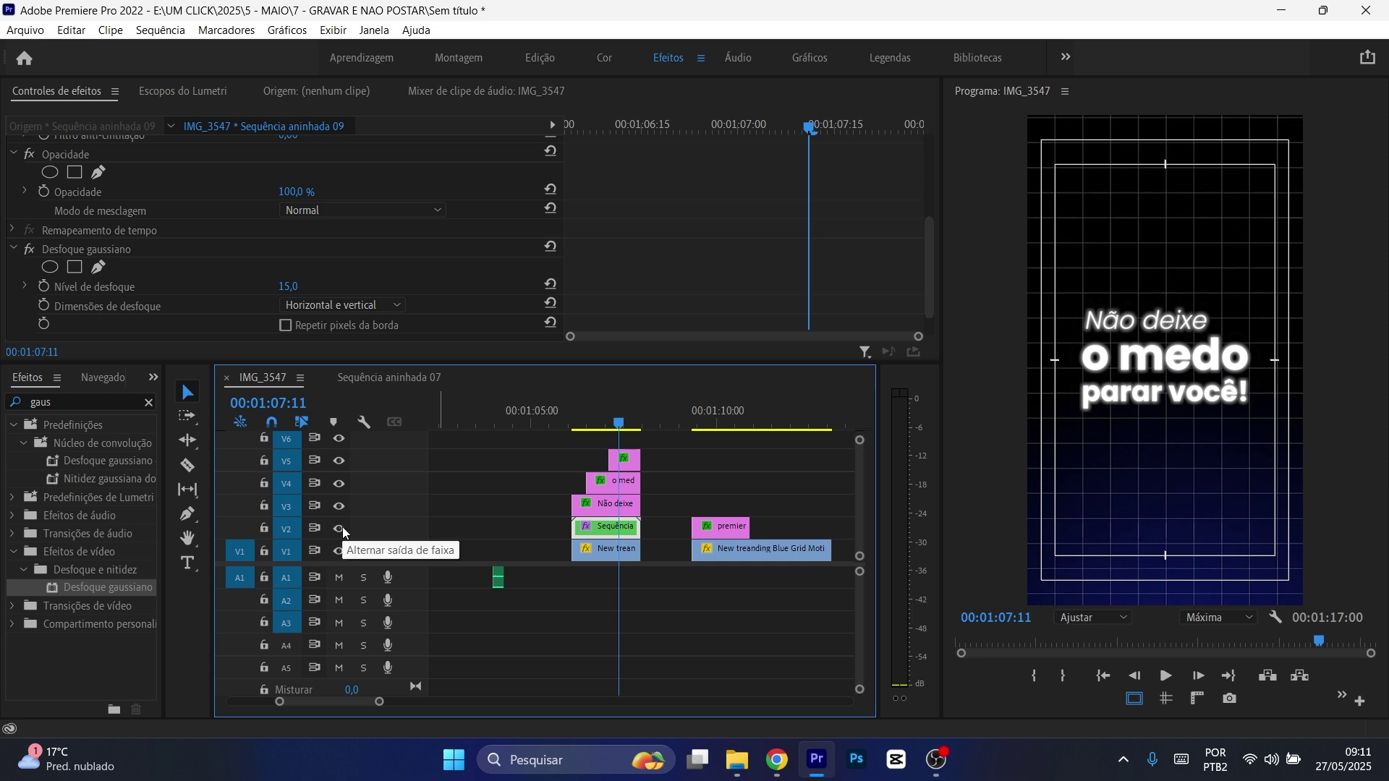
left_click(340, 528)
left_click(340, 528)
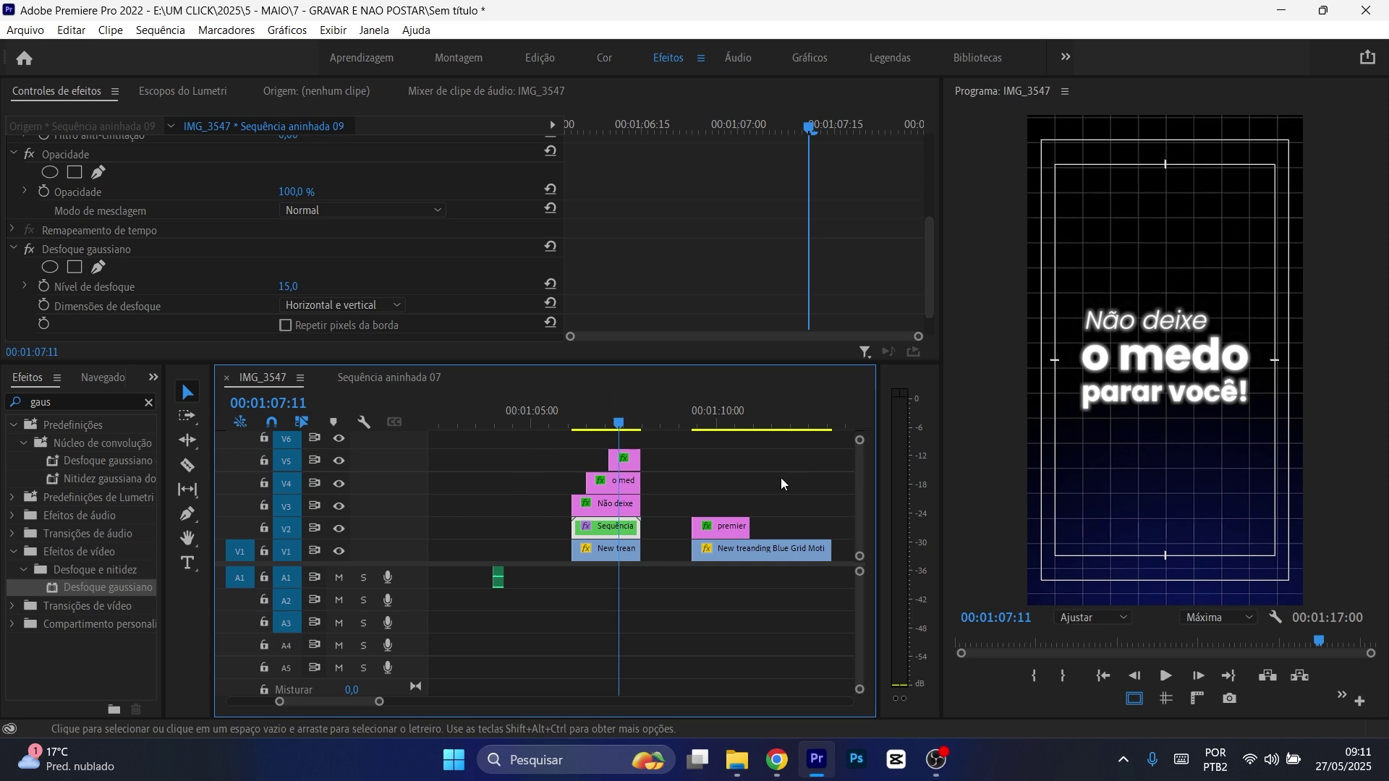
left_click(698, 461)
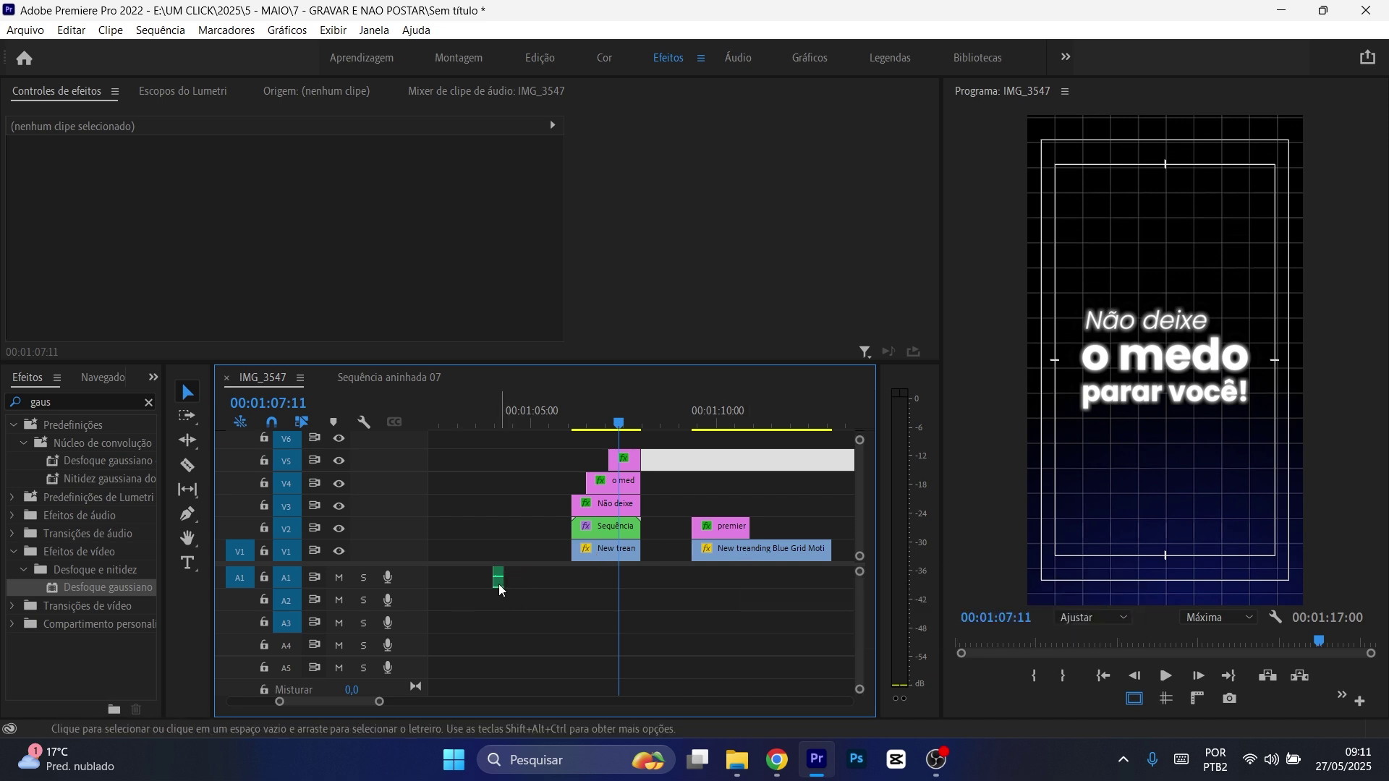
- Place the camera click sound effect on A1 at the start of each of the three text clips
left_click_drag(498, 578, 635, 584)
left_click(652, 580)
key("equal")
key("equal")
scroll(554, 459, "up", 2)
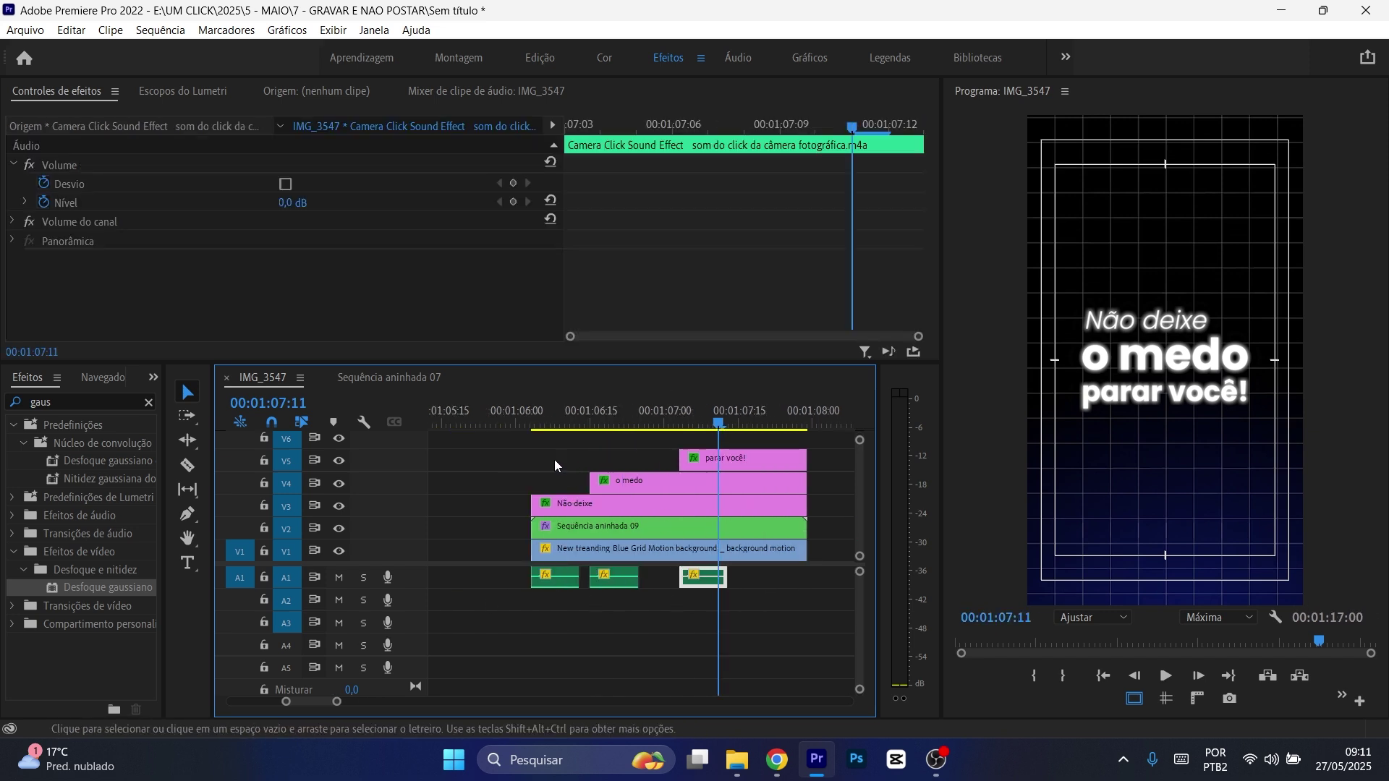
- Play the glowing text animation with its click sounds from the start of the first text clip
left_click(511, 415)
left_click(570, 447)
key("space")
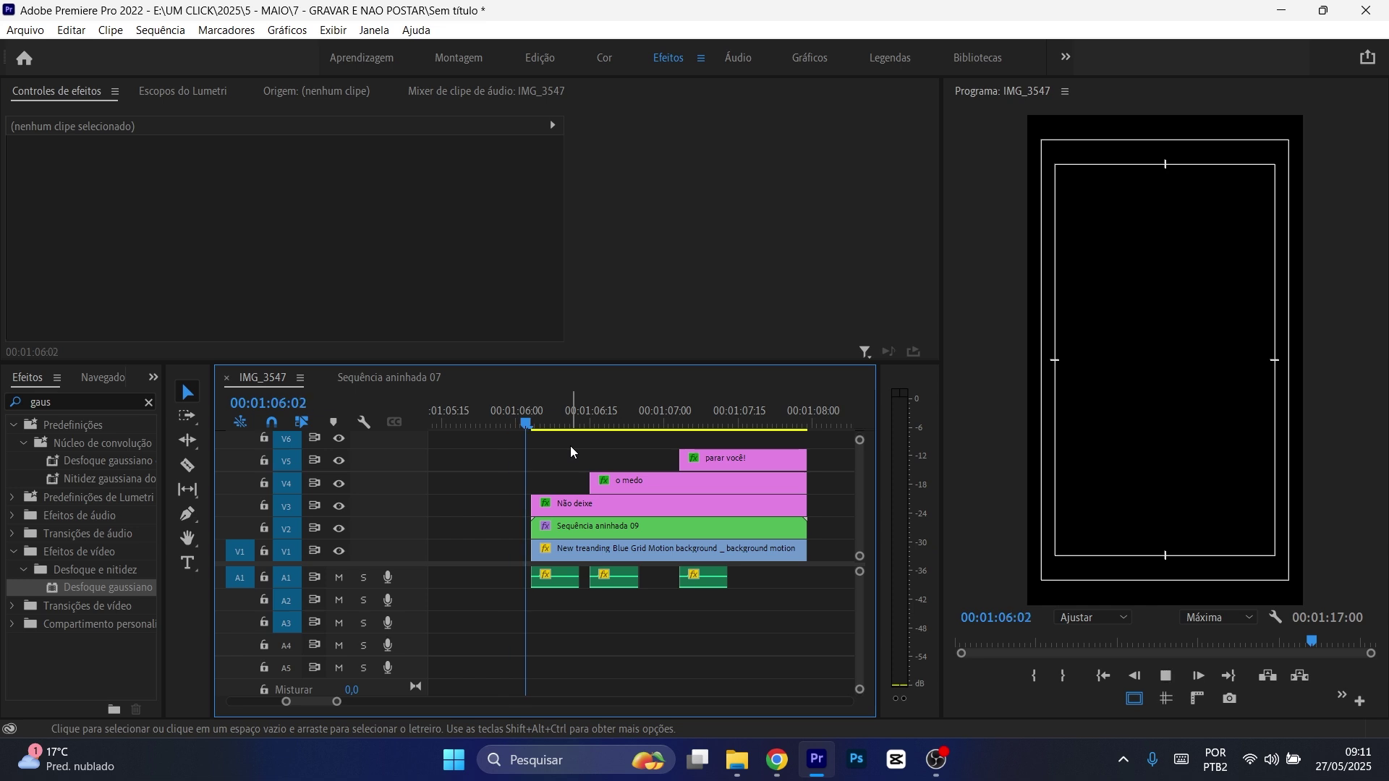
left_click(537, 416)
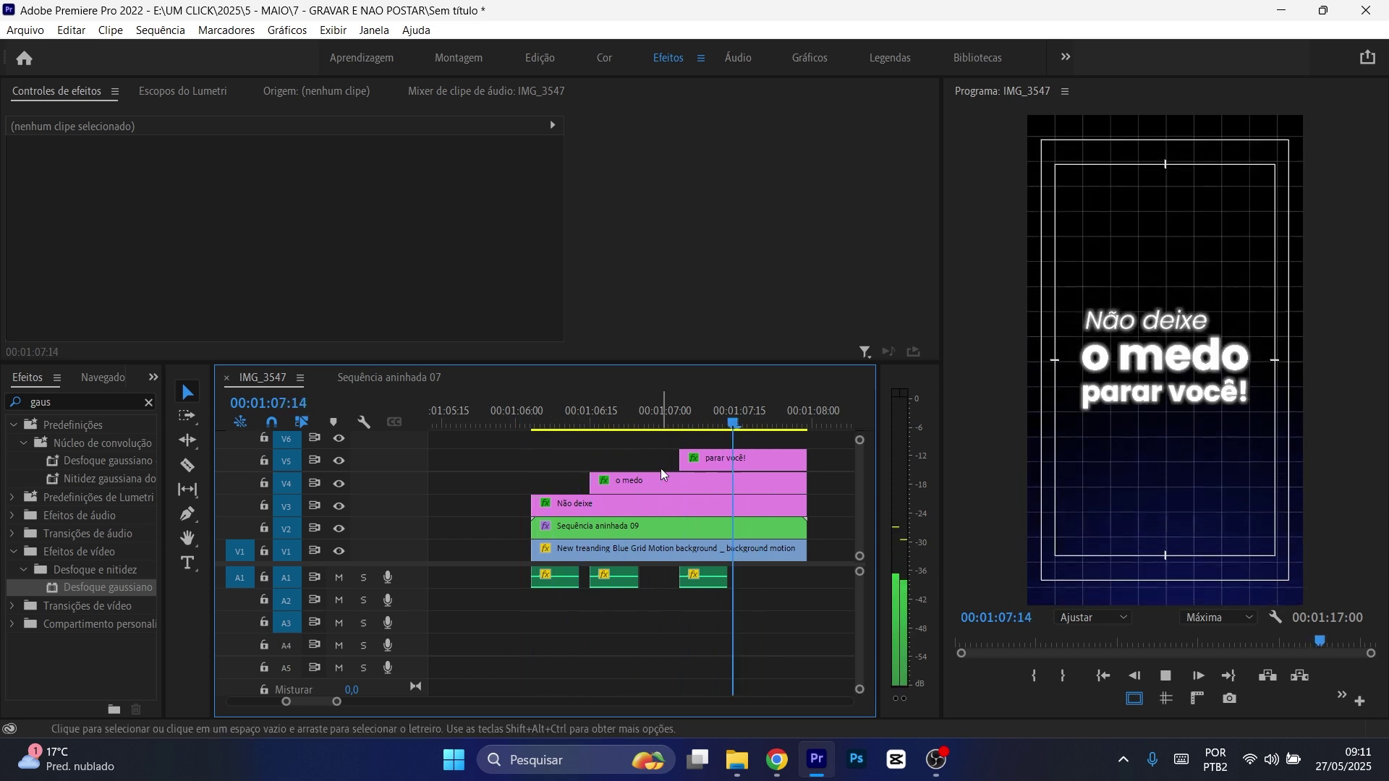
- Stop playback and duplicate the premiere-pro.png logo clip from V2 onto V3 directly above the original
key("space")
scroll(661, 468, "down", 2)
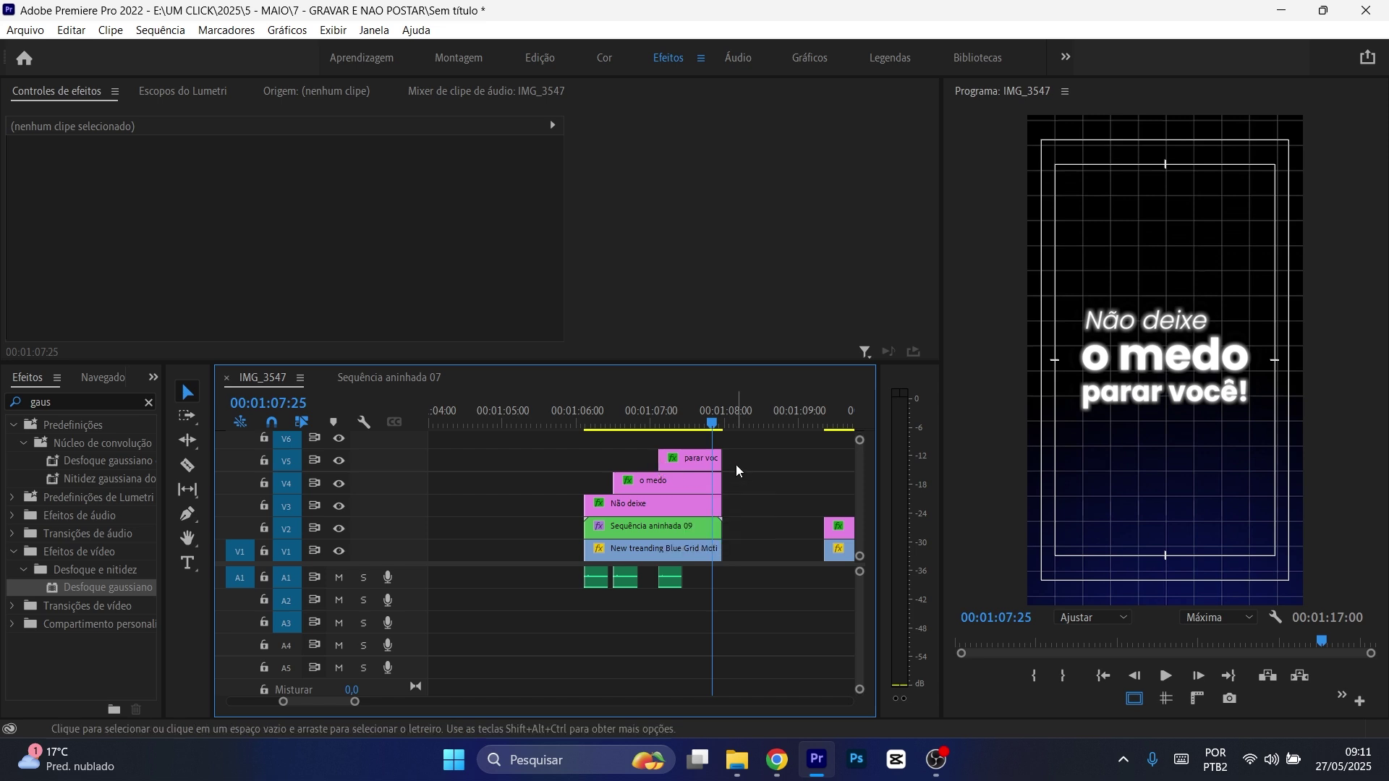
scroll(736, 464, "down", 2)
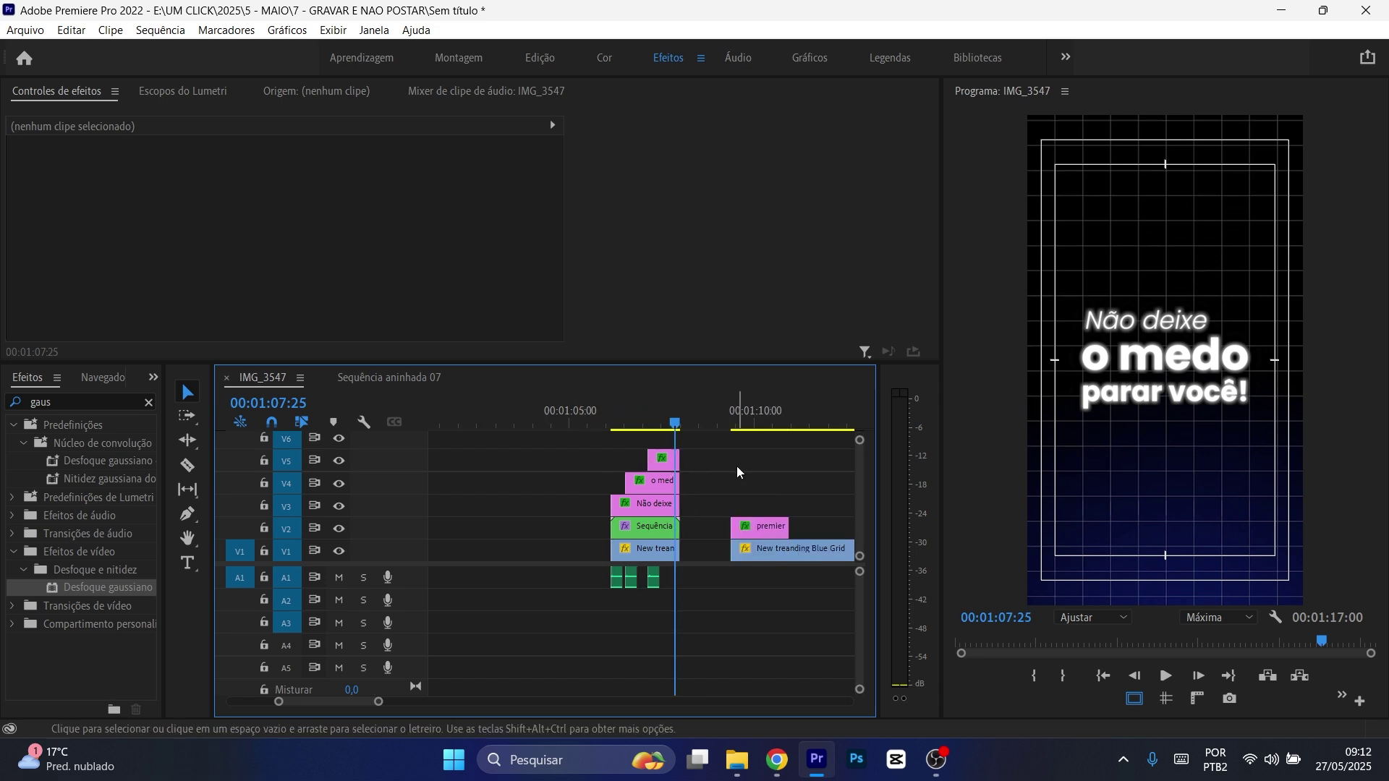
scroll(625, 502, "right", 1)
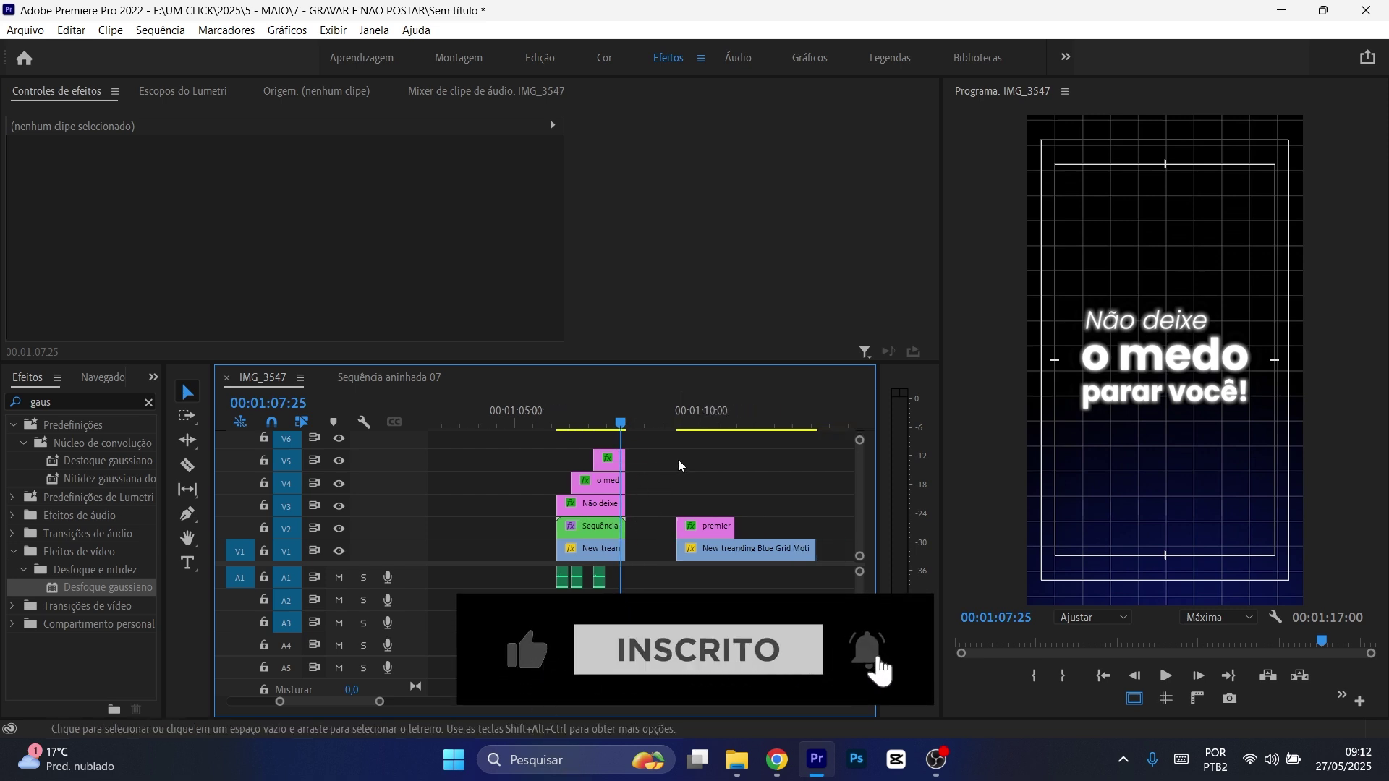
scroll(646, 495, "right", 2)
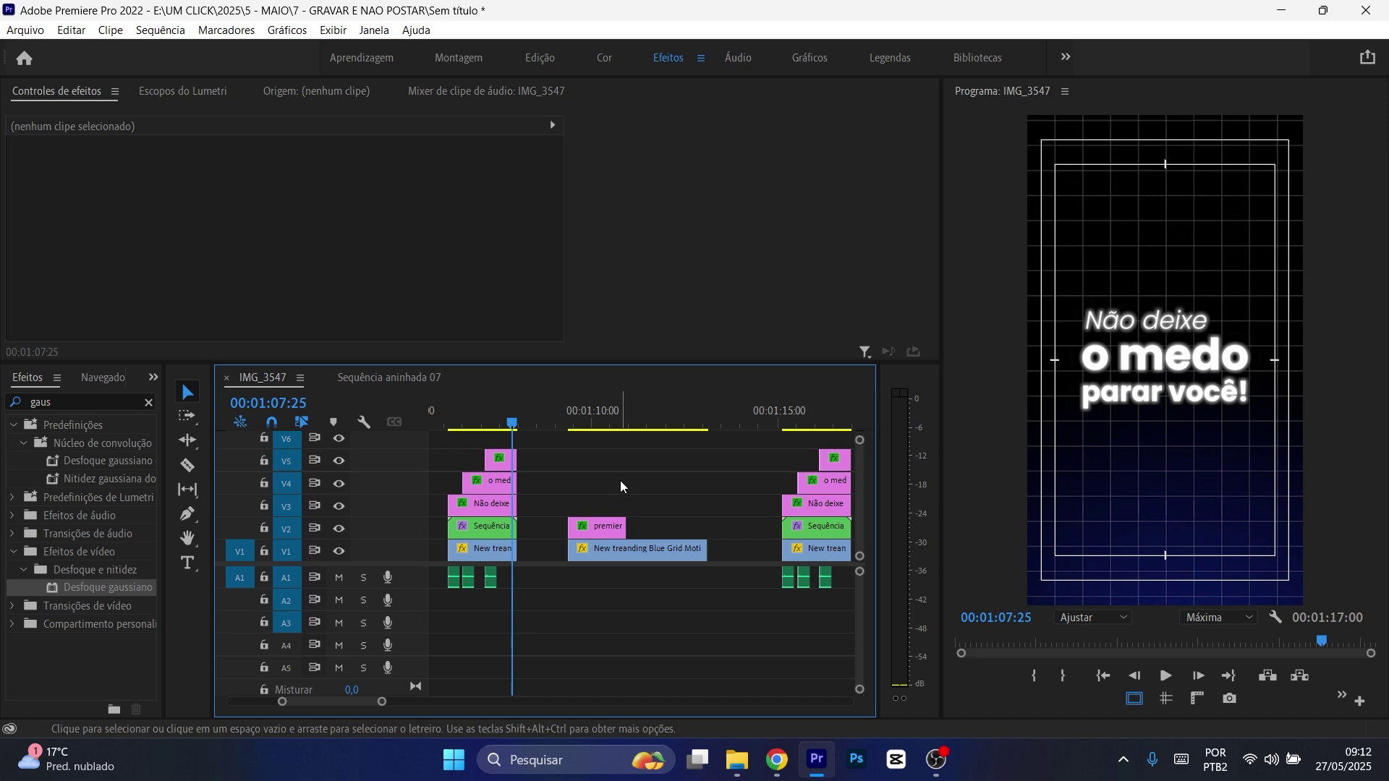
left_click(597, 414)
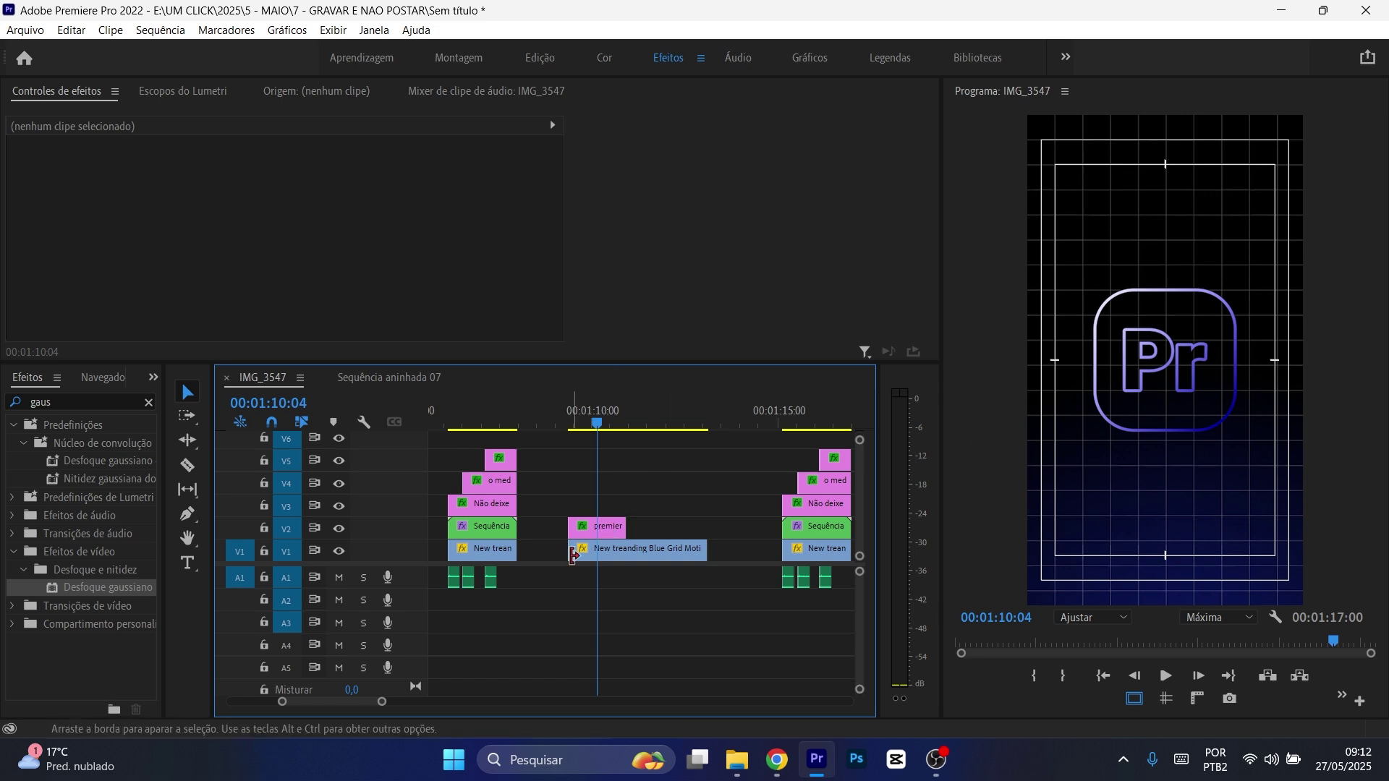
left_click(603, 532)
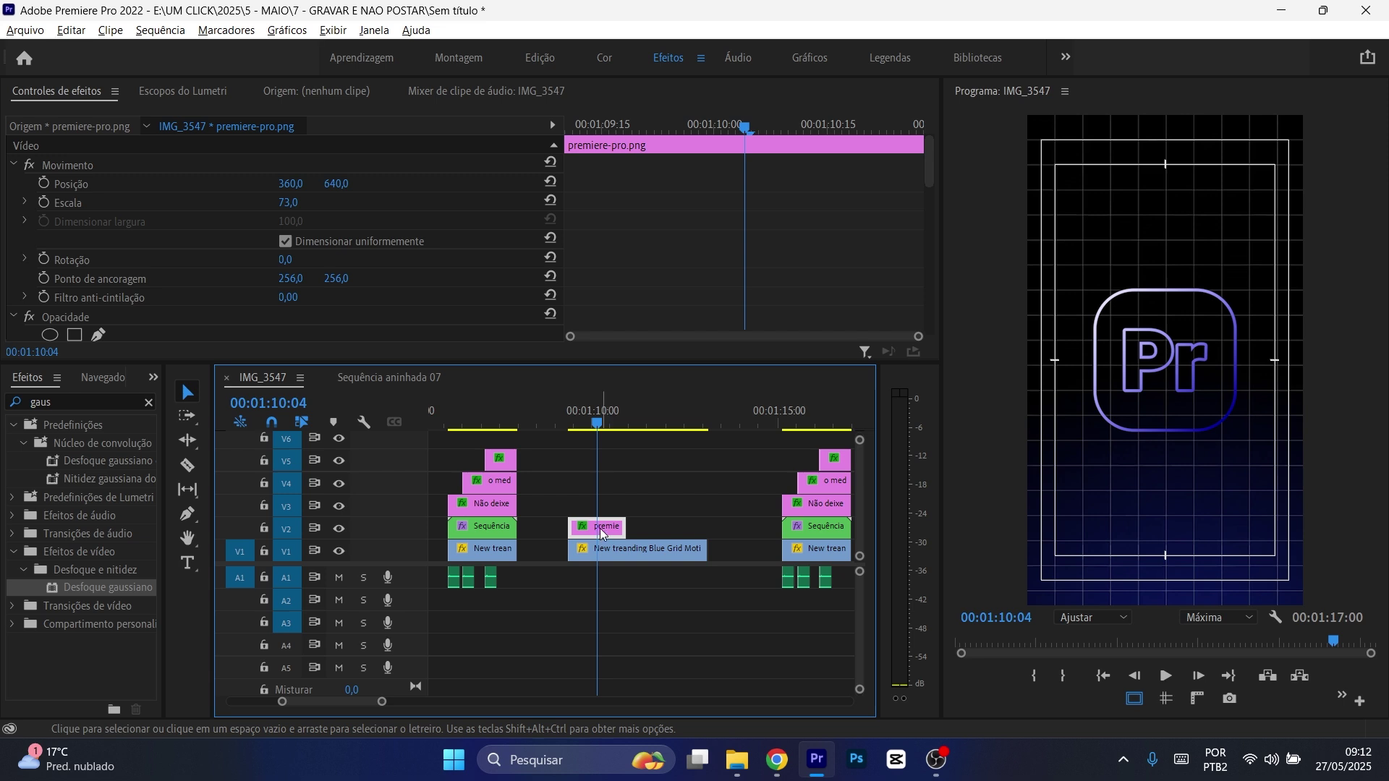
left_click_drag(603, 534, 604, 511)
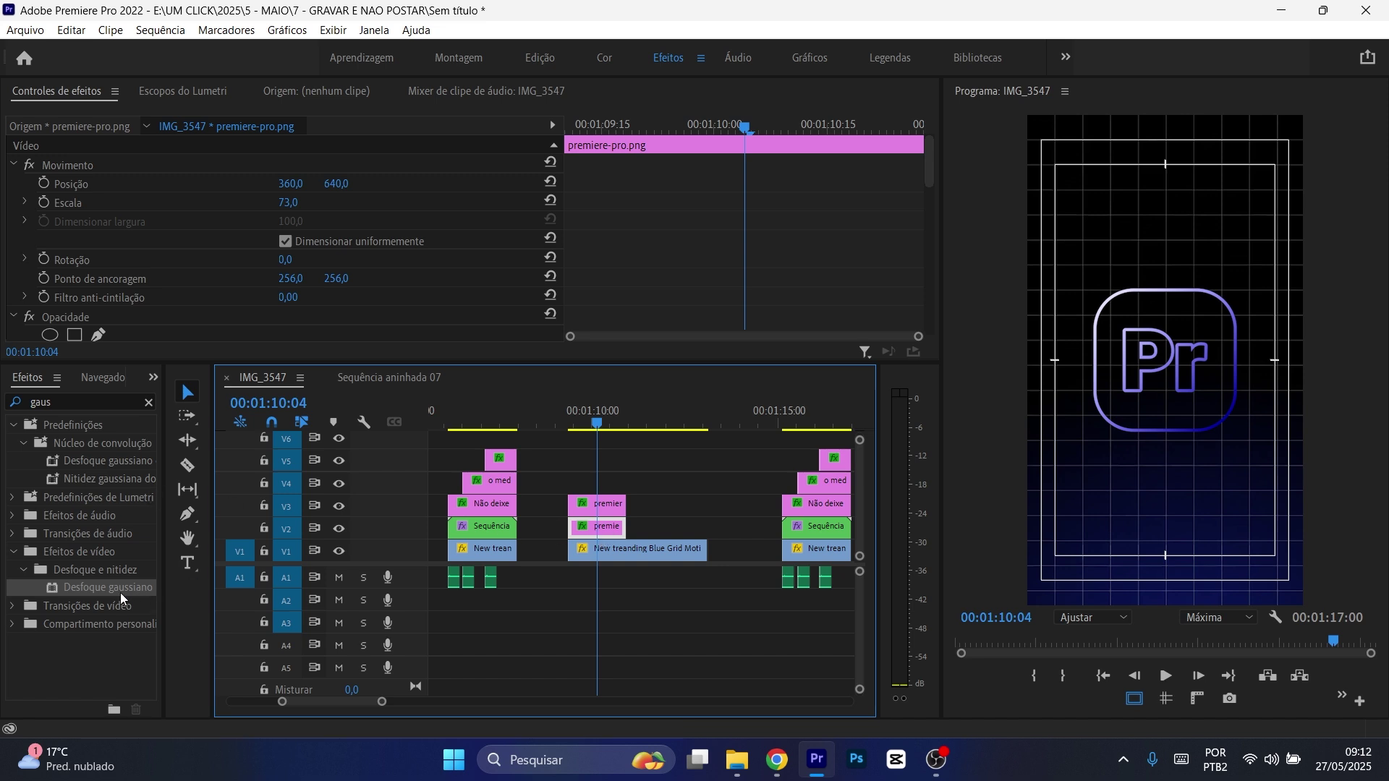
- Apply Desfoque gaussiano to the lower premiere-pro.png clip on V2 and set its Nível de desfoque to 38
left_click_drag(98, 592, 595, 529)
scroll(666, 258, "down", 10)
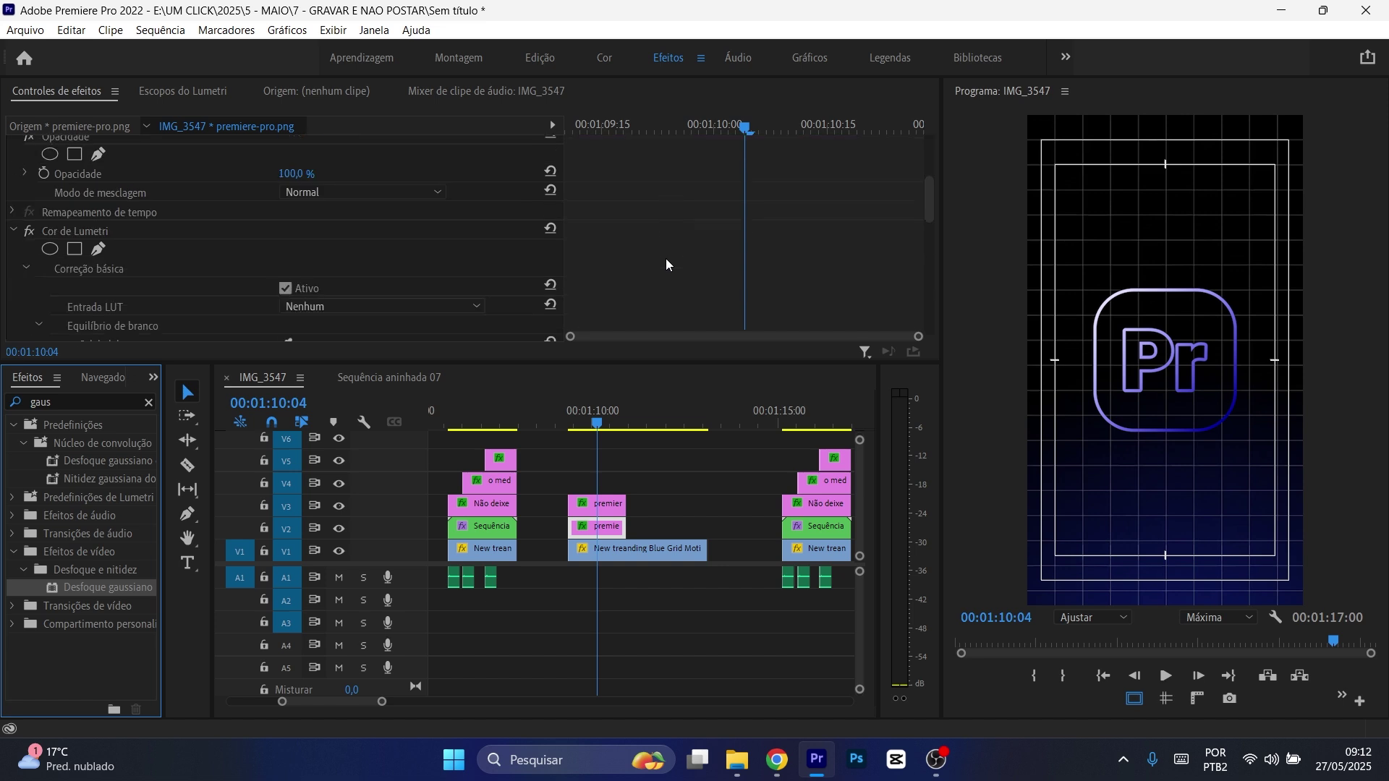
scroll(667, 265, "down", 10)
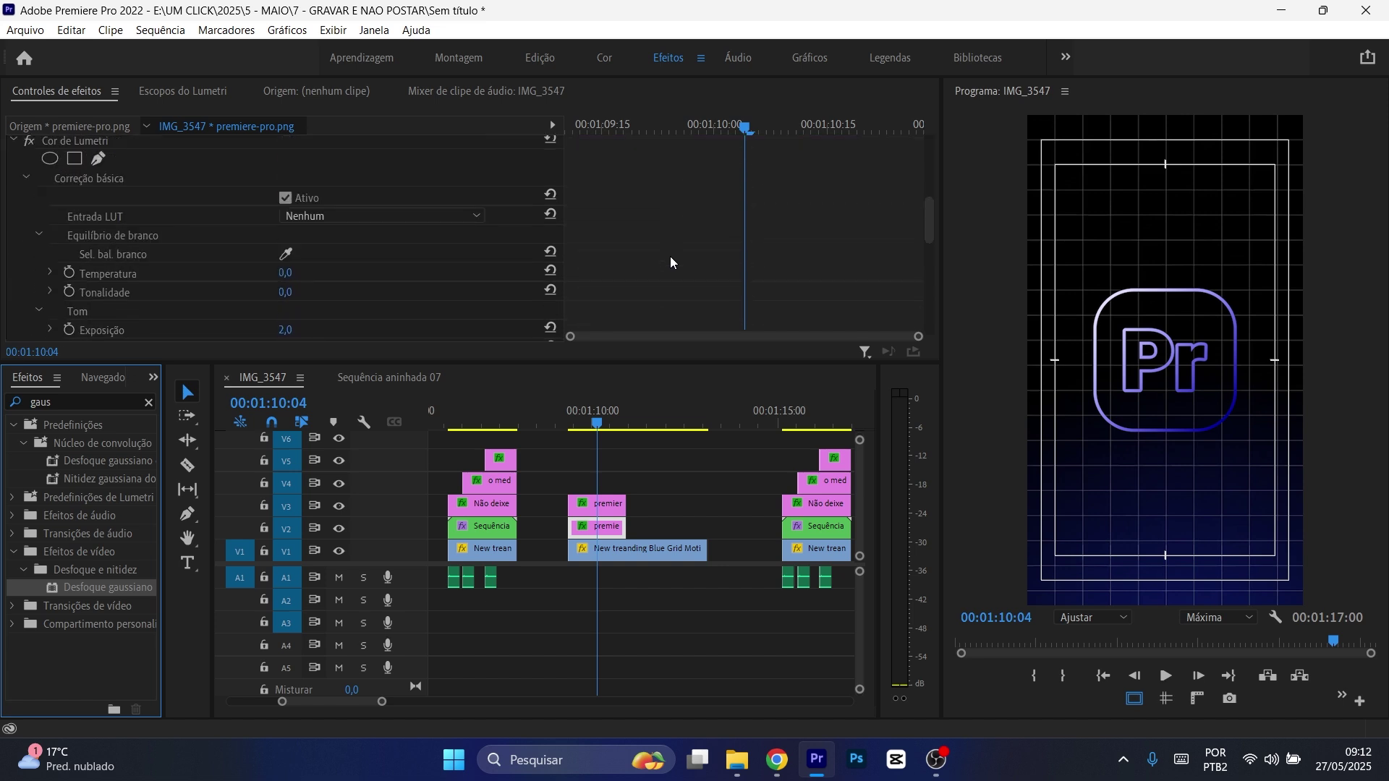
scroll(670, 264, "down", 3)
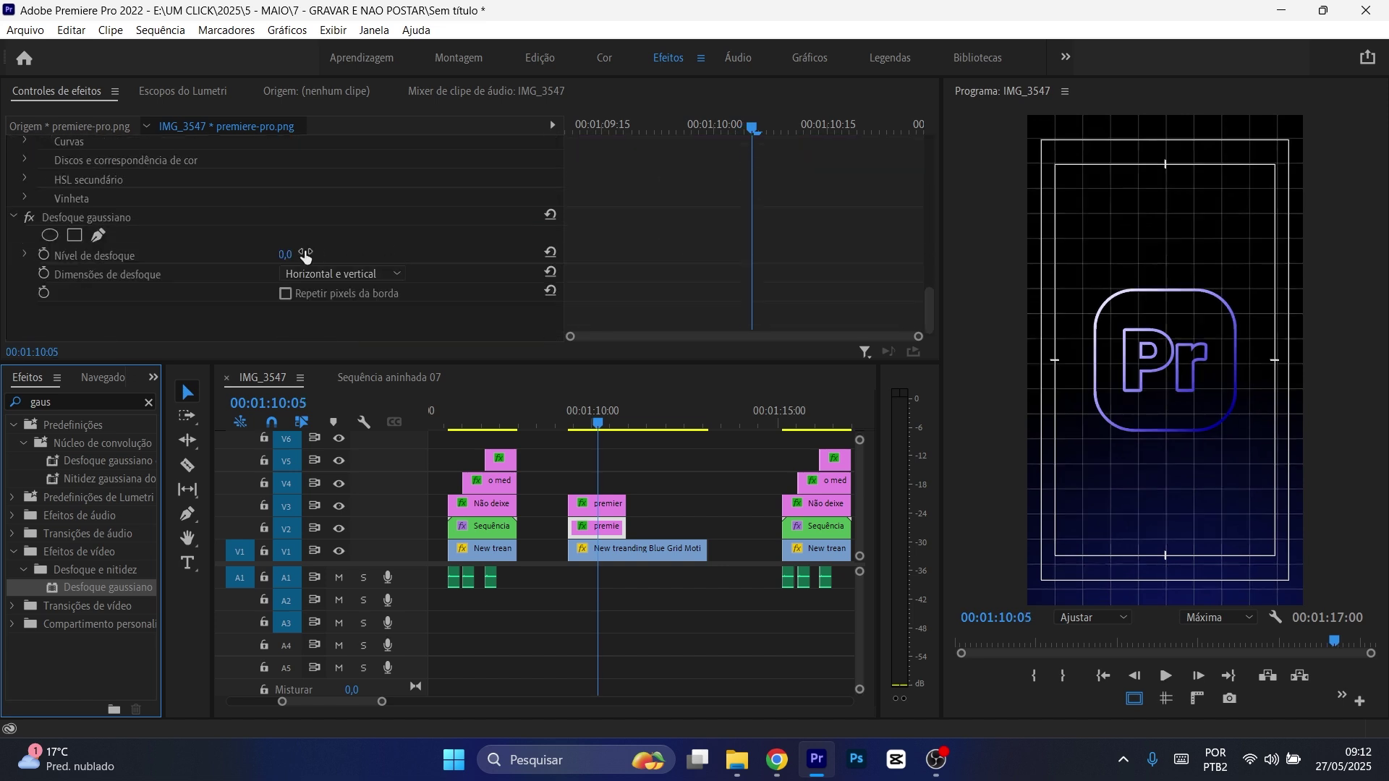
left_click_drag(293, 255, 316, 255)
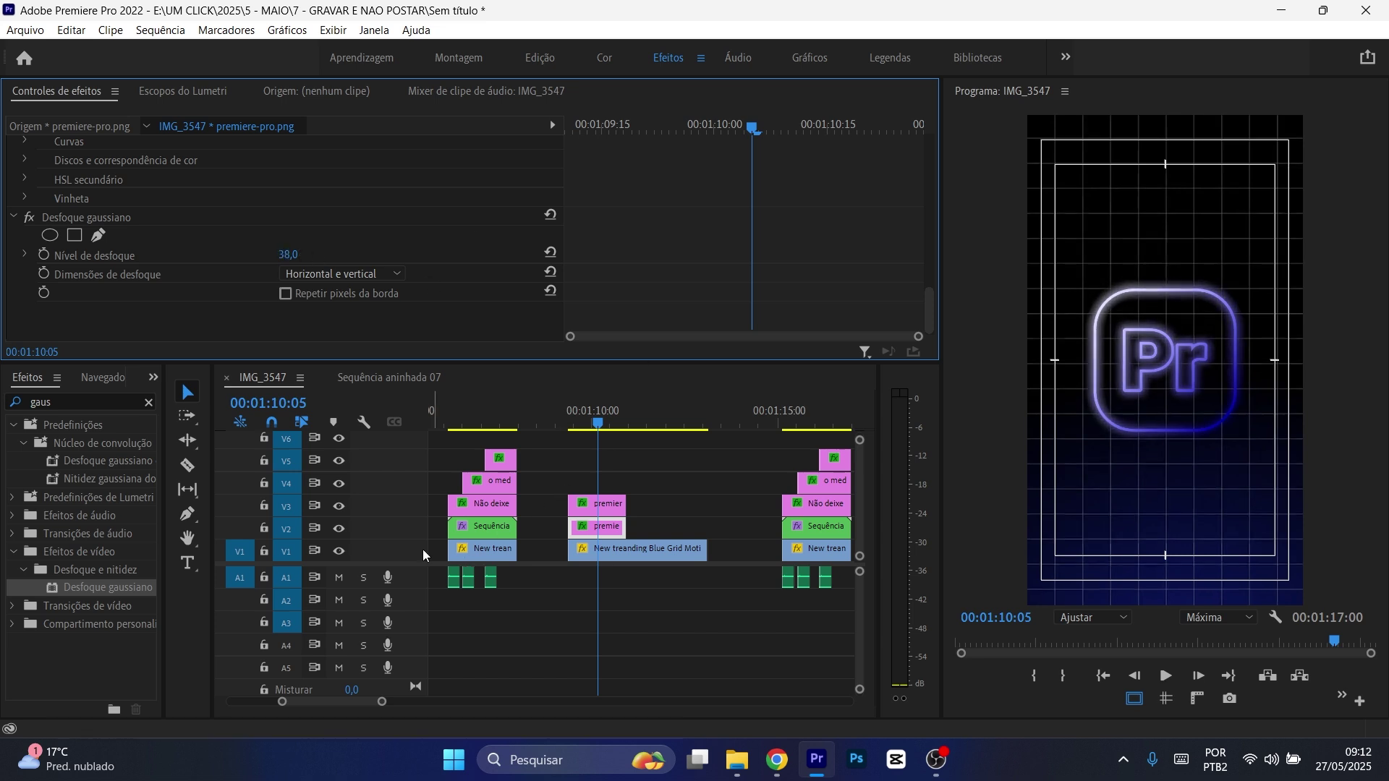
- Toggle the V2 track output to compare the logo with and without glow, and set the Nível de desfoque to 28
left_click(338, 528)
left_click(339, 528)
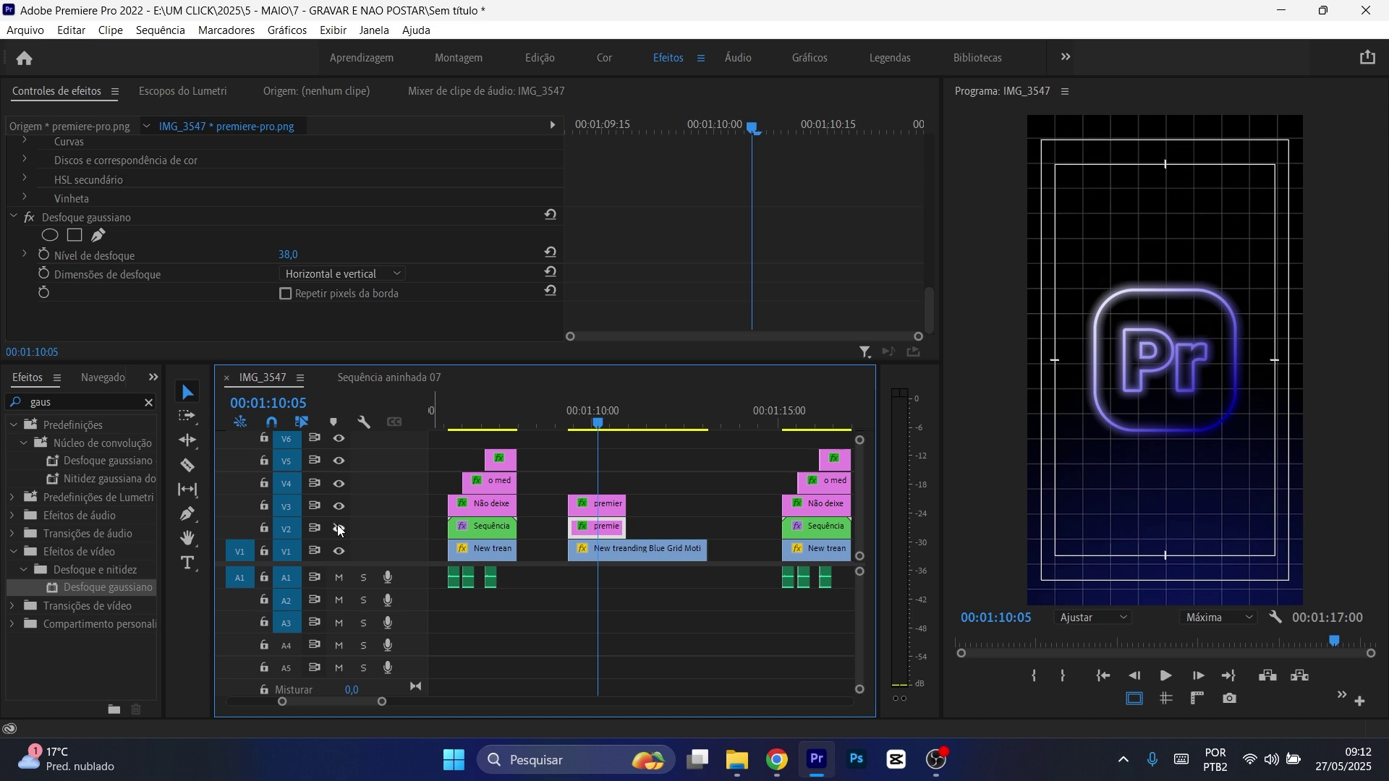
left_click(339, 528)
left_click(338, 528)
left_click_drag(305, 257, 298, 257)
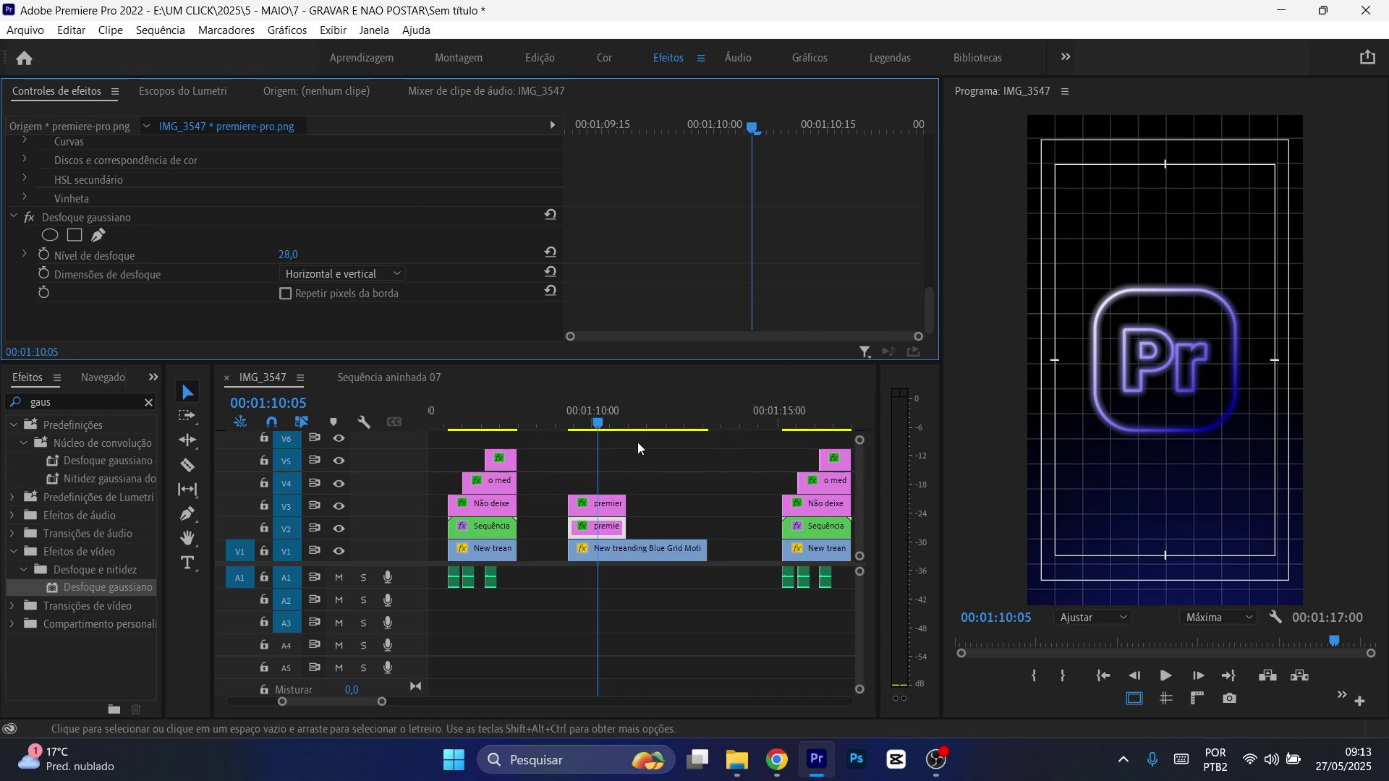
- Nest the two stacked premiere-pro.png clips into one sequence, keeping the suggested name
left_click(618, 425)
left_click_drag(617, 423, 594, 427)
left_click_drag(662, 495, 611, 530)
right_click(609, 528)
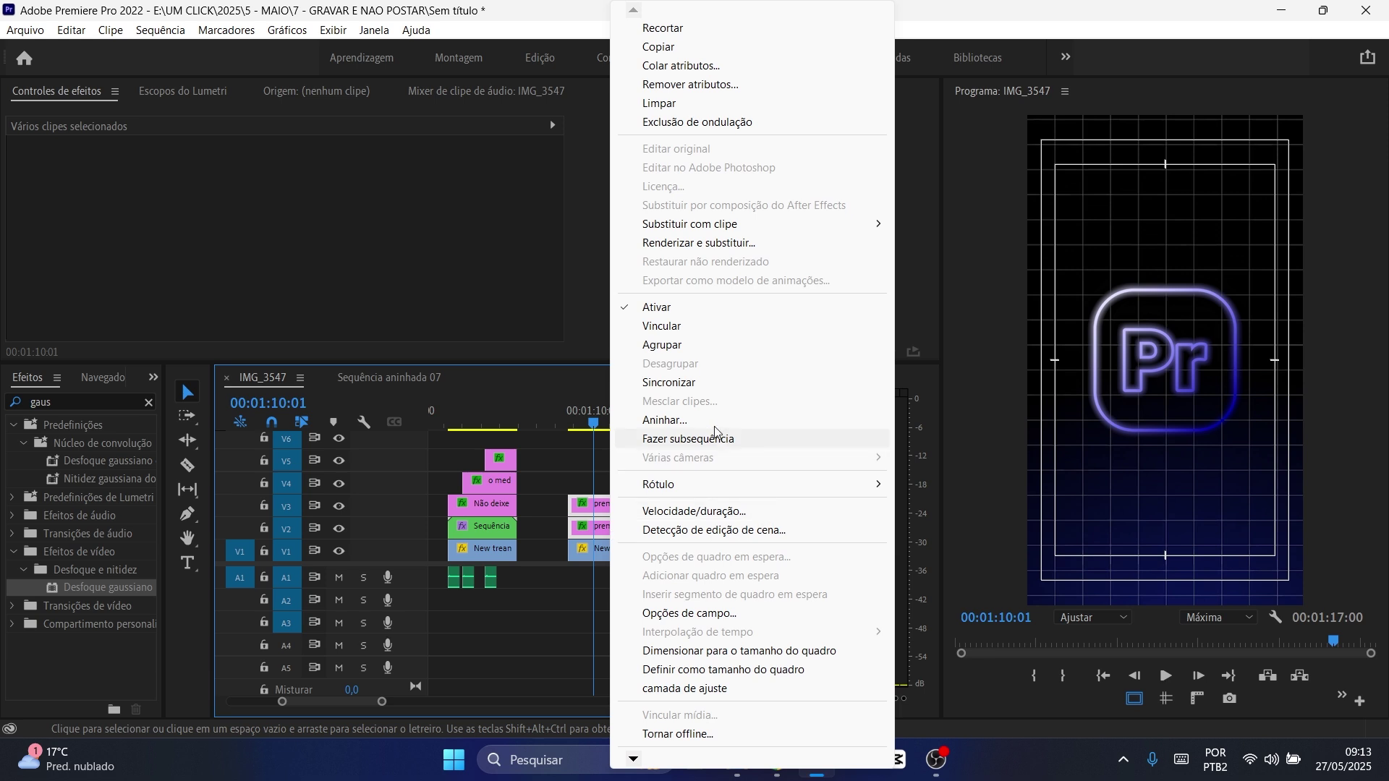
left_click(666, 417)
left_click(652, 395)
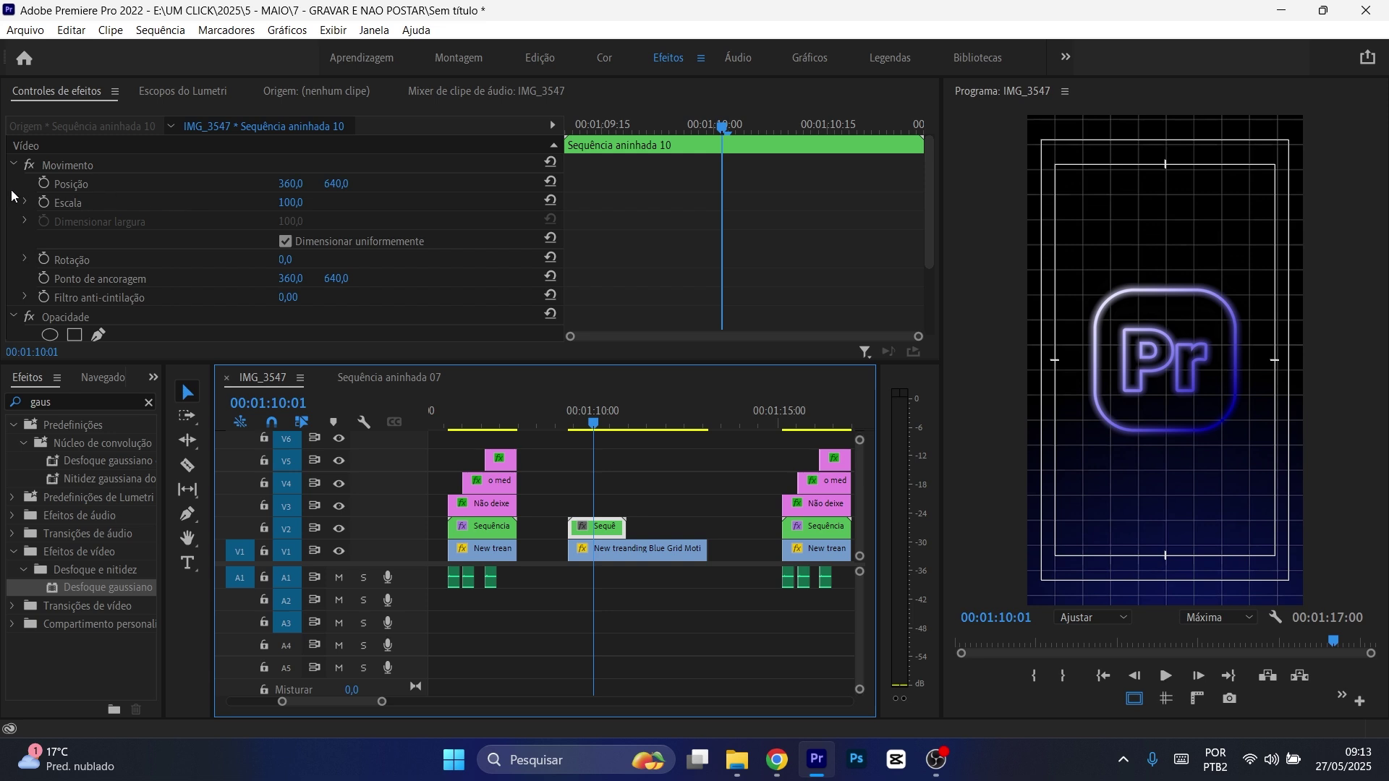
- Keyframe the nested logo's position from -221, 640 at the clip start to 360, 640 at 00:01:10:01
left_click(44, 183)
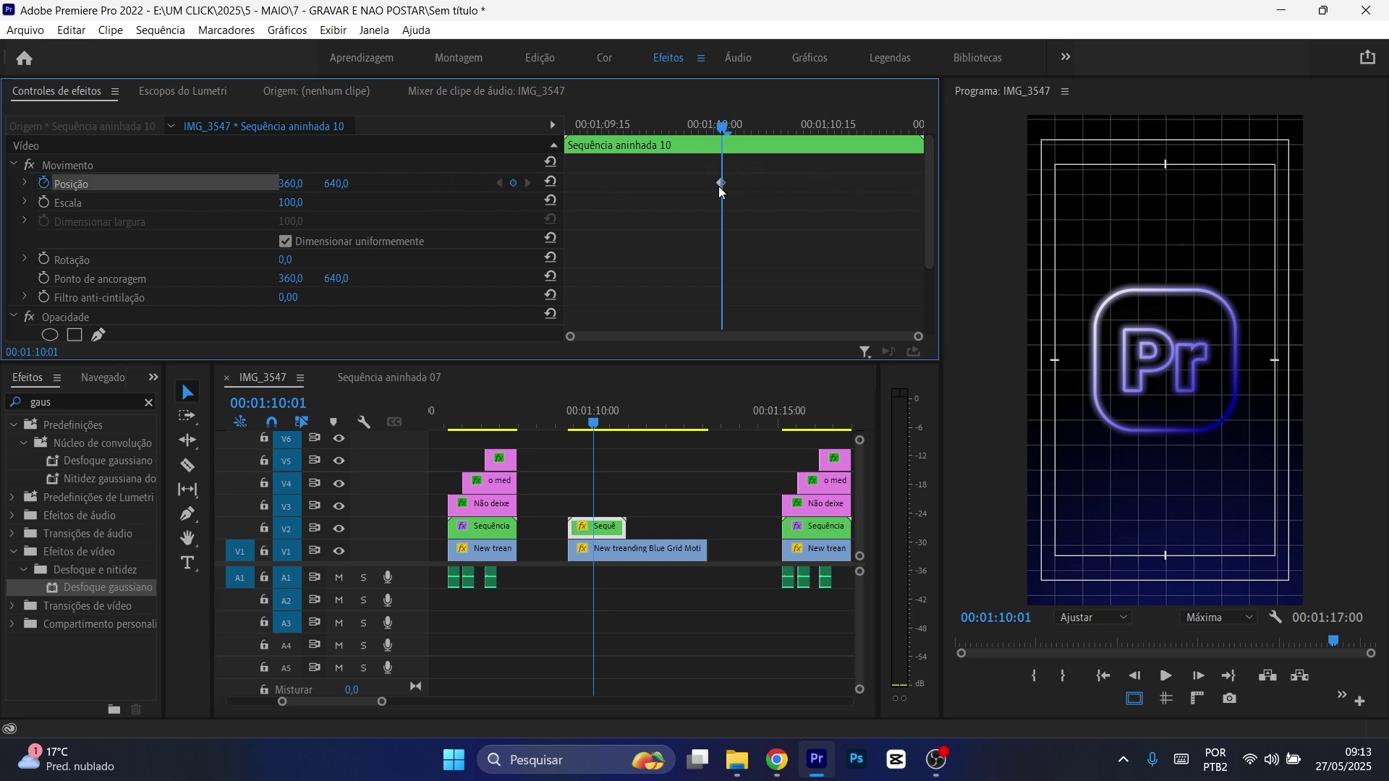
left_click_drag(715, 134, 656, 147)
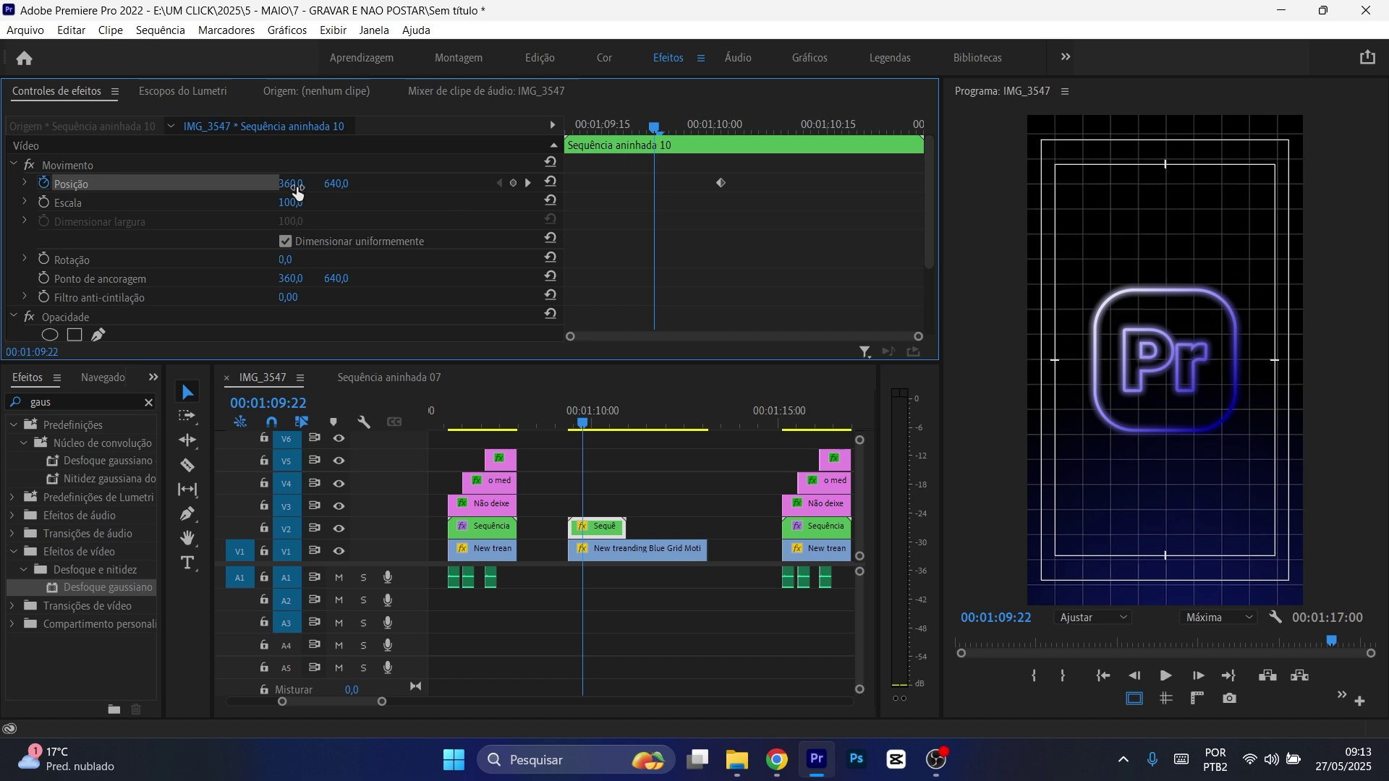
left_click_drag(297, 192, 131, 191)
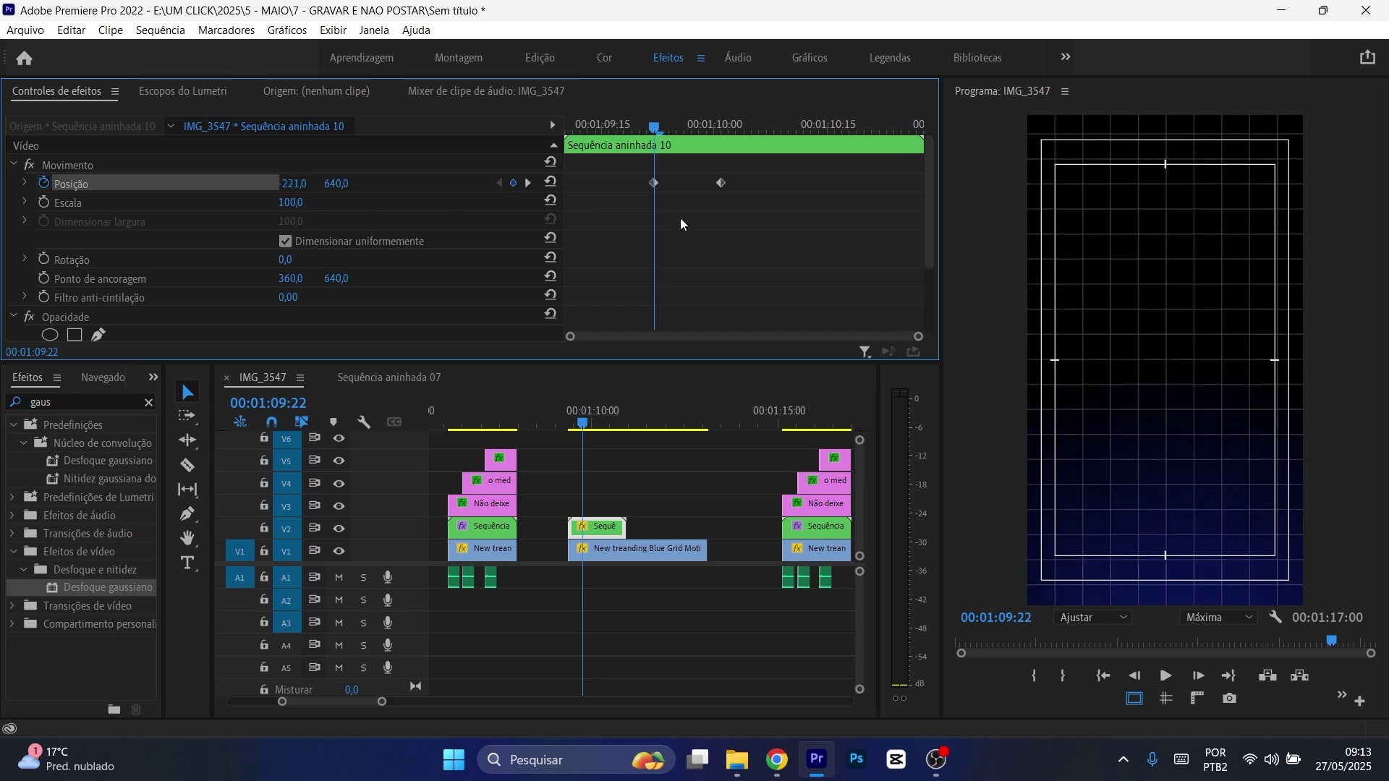
left_click_drag(655, 182, 411, 170)
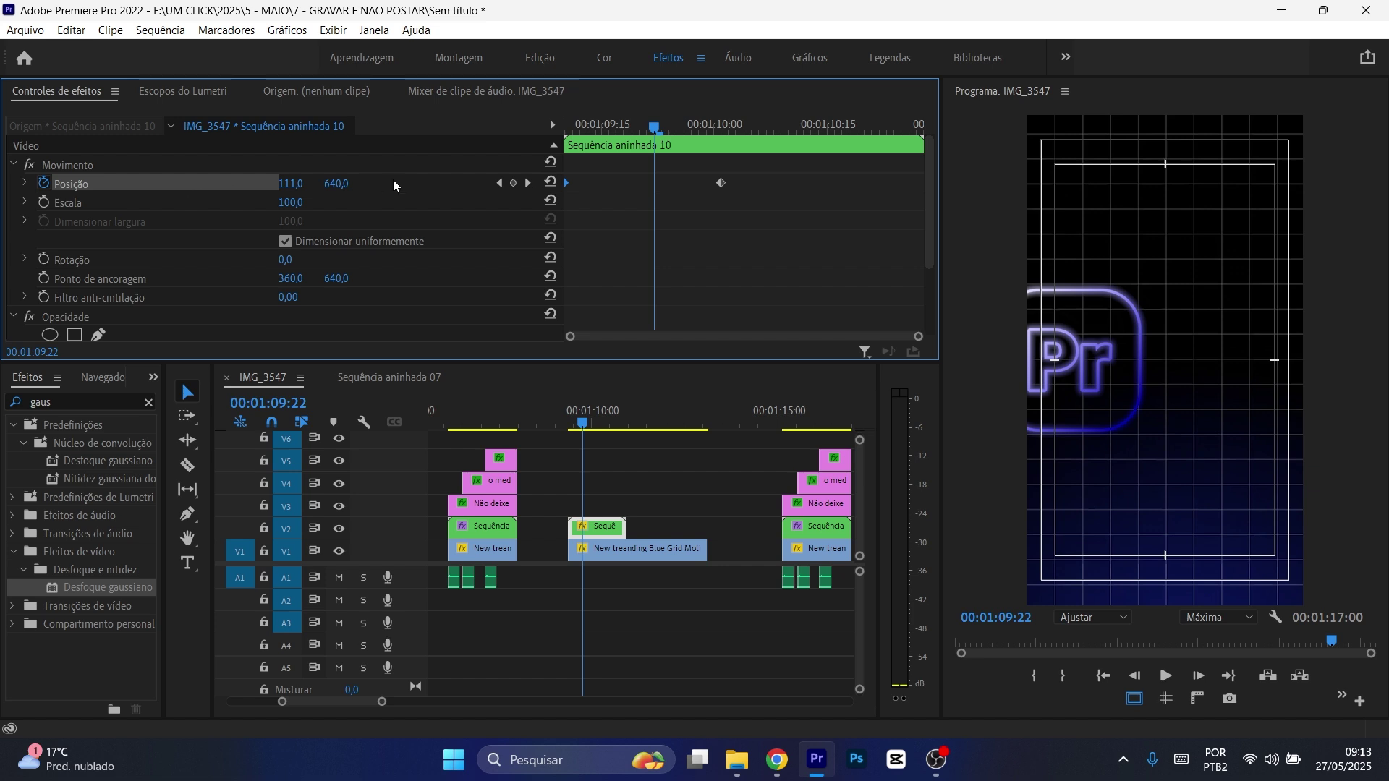
- Copy the off-screen position keyframe to the clip's end and shift the middle keyframe toward the centre of the clip
left_click(789, 130)
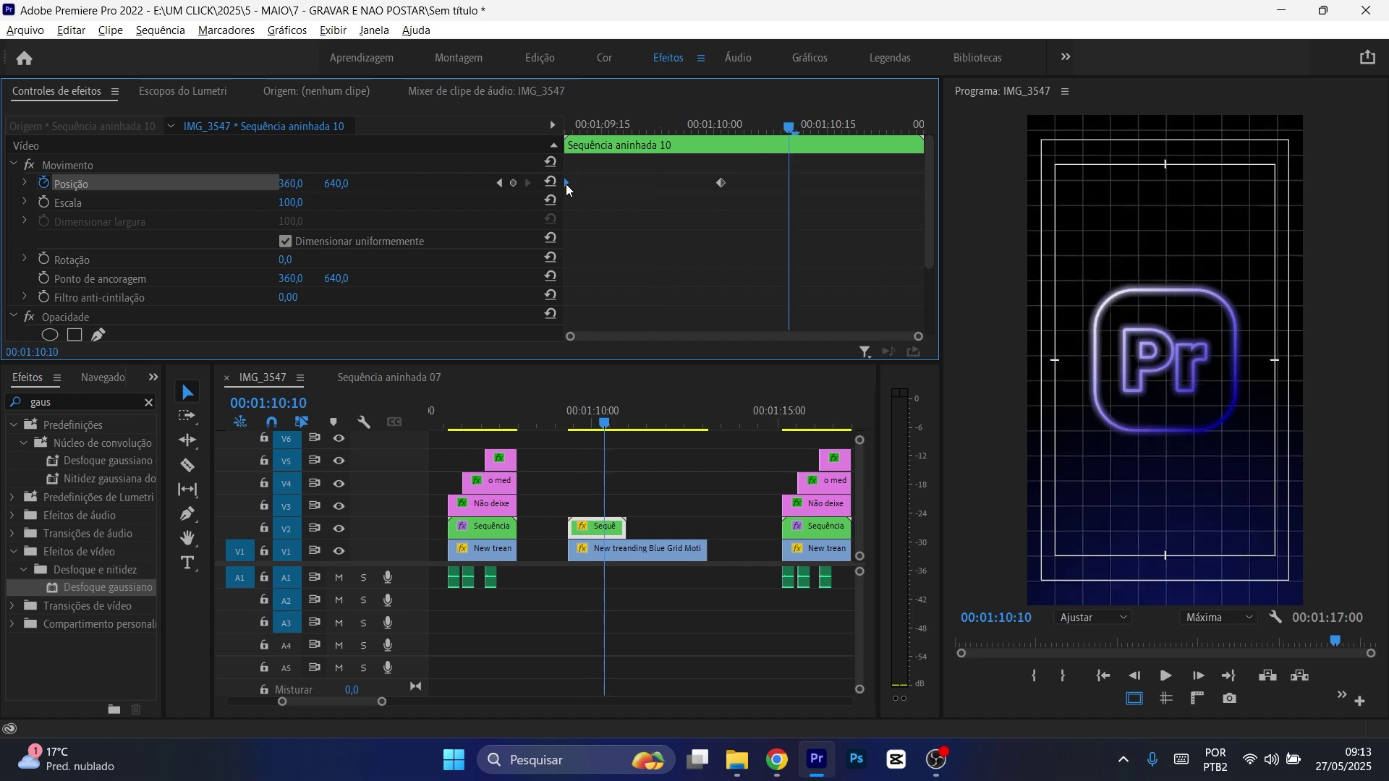
left_click_drag(567, 184, 1036, 201)
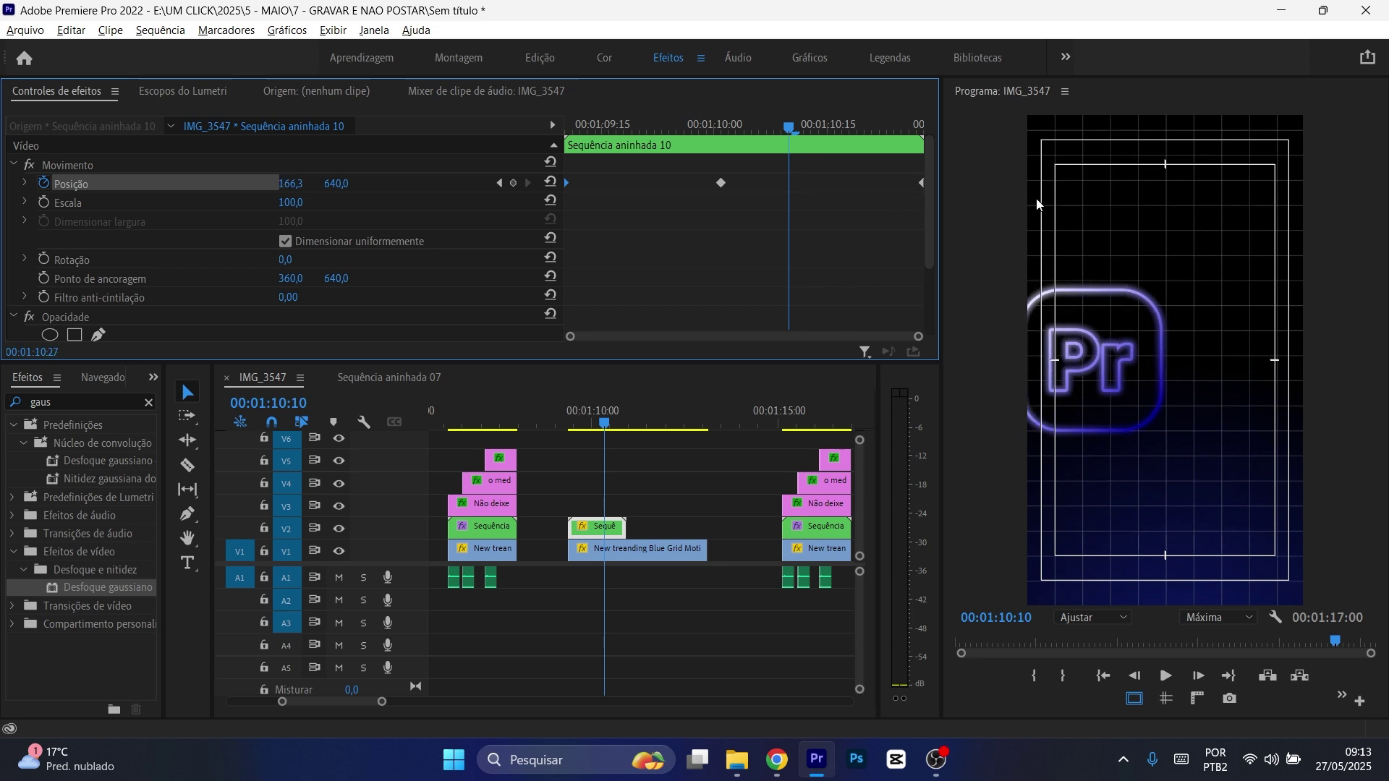
mouse_move(787, 124)
left_mouse_down()
mouse_move(547, 136)
mouse_move(904, 135)
mouse_move(797, 134)
left_mouse_up()
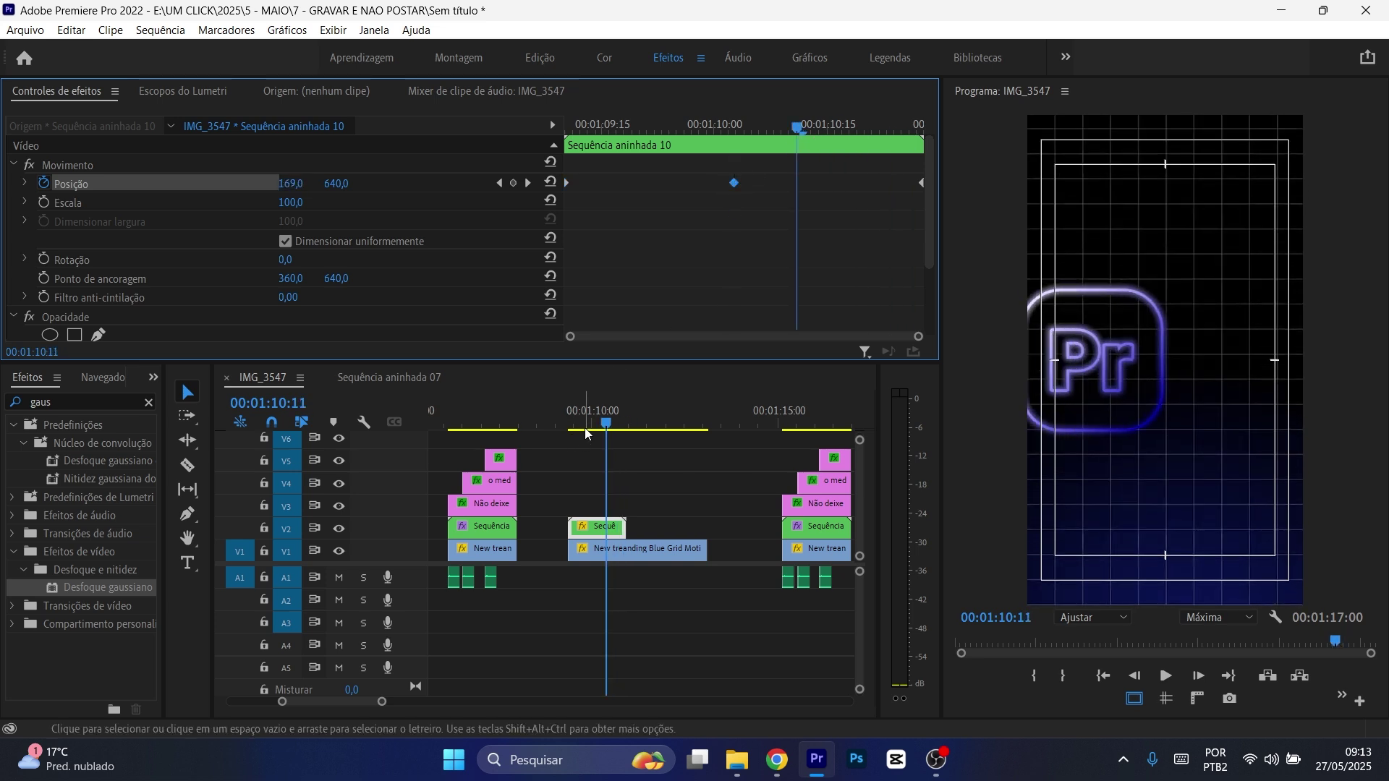
- Play the nested logo's movement into and out of the frame
left_click(626, 481)
key("space")
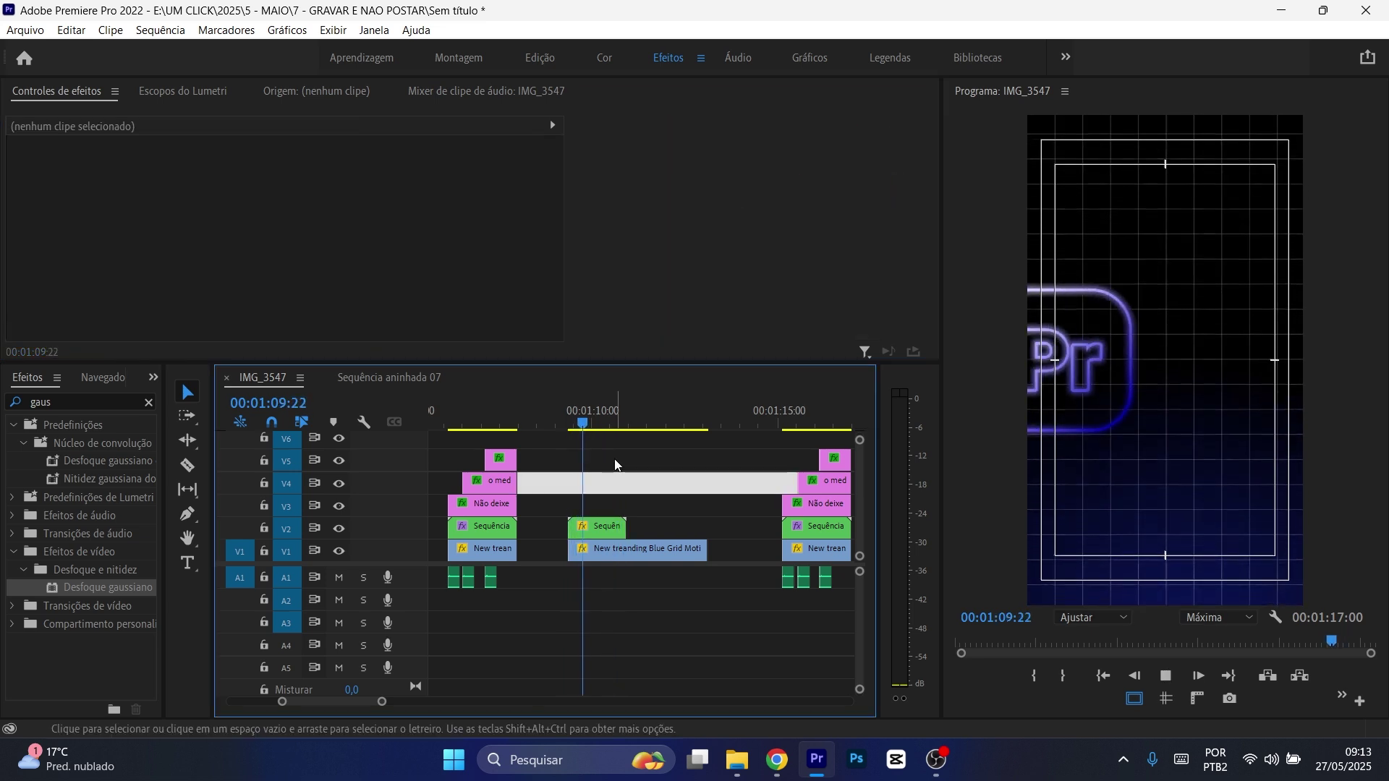
left_click(601, 418)
- Ease the nested logo's middle position keyframe on both sides in its velocity graph, and play the smoothed movement
left_click(599, 534)
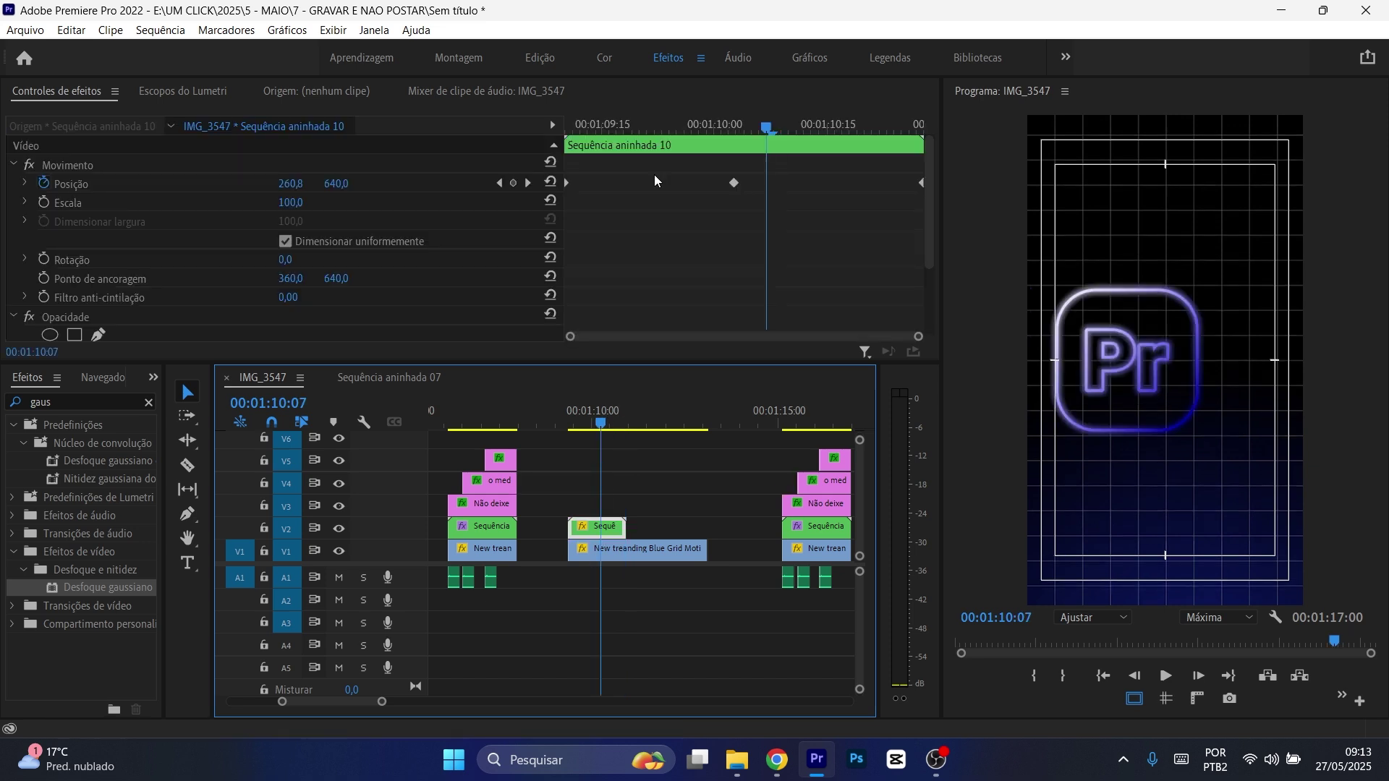
left_click_drag(771, 127, 750, 127)
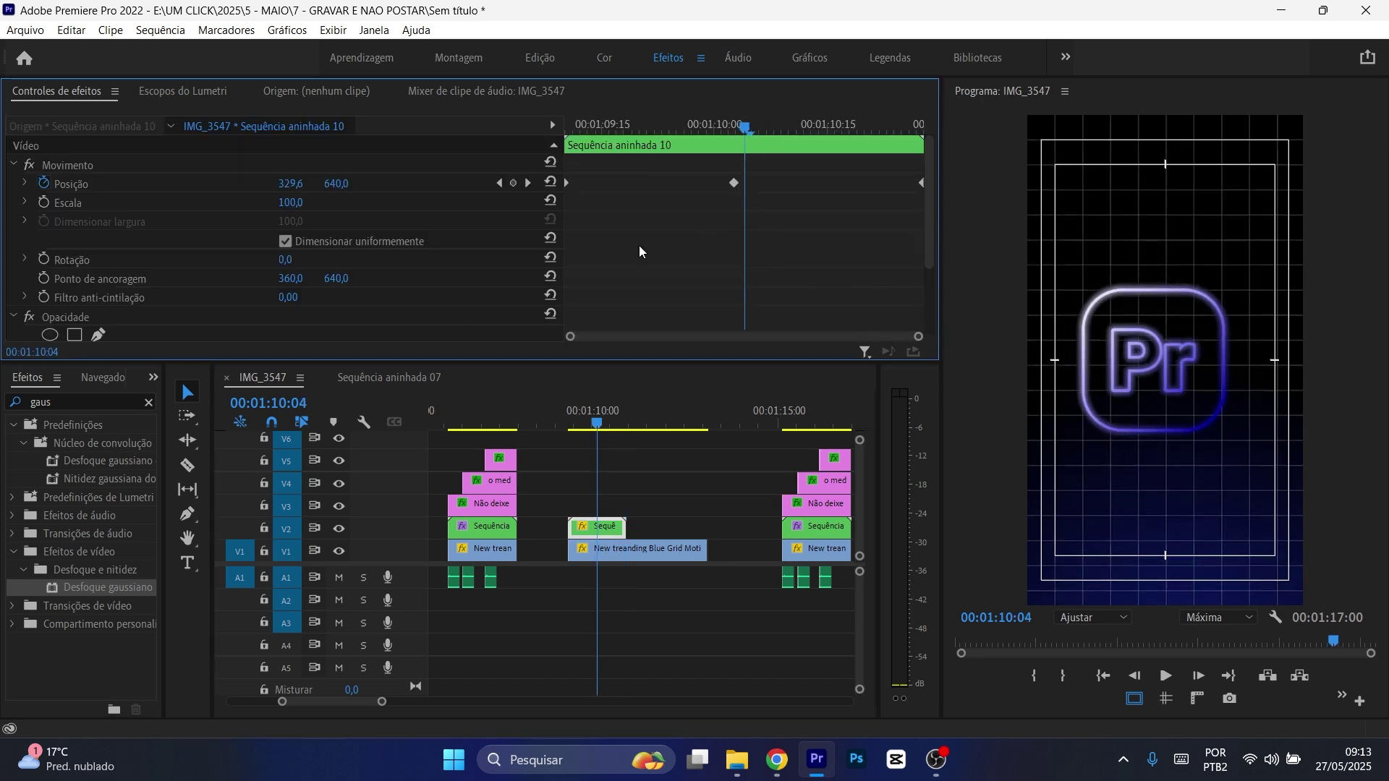
left_click(24, 183)
left_click(734, 183)
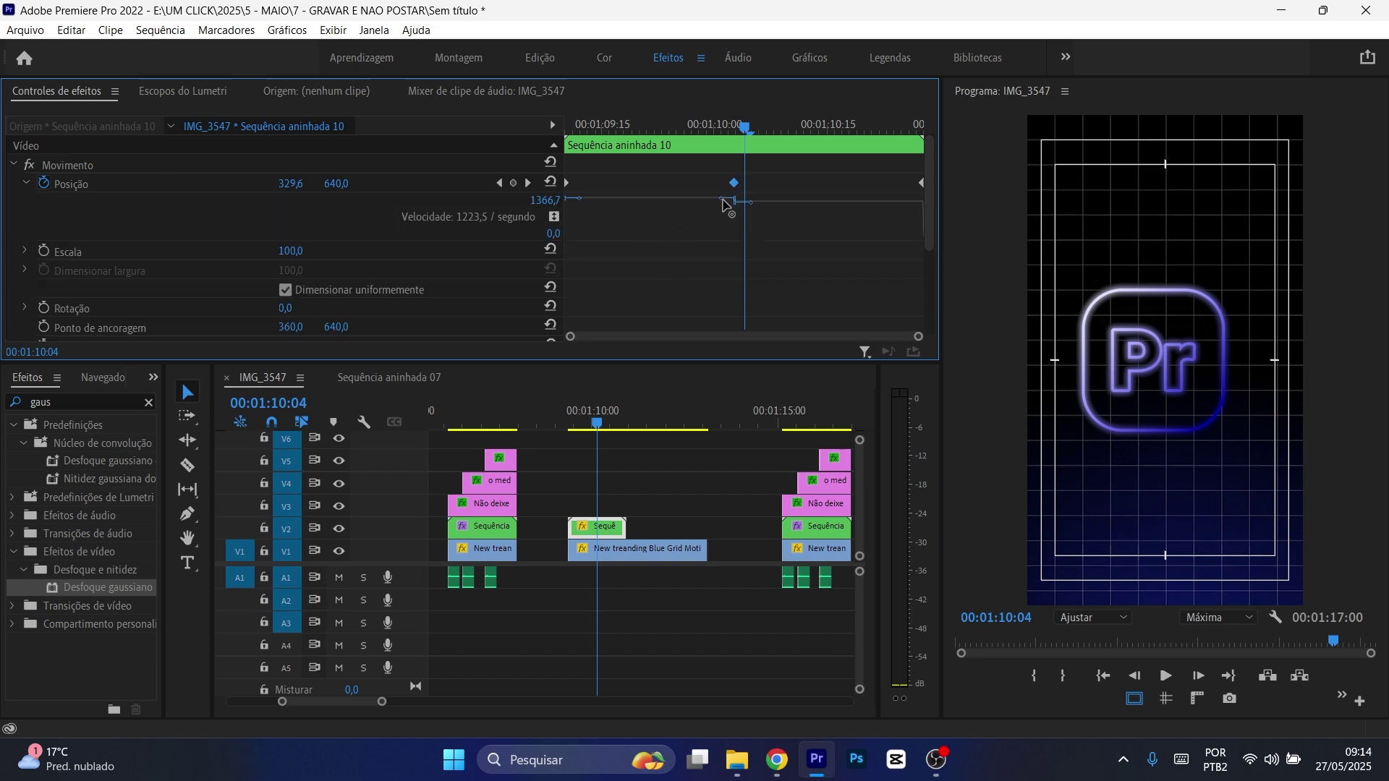
left_click_drag(724, 200, 650, 238)
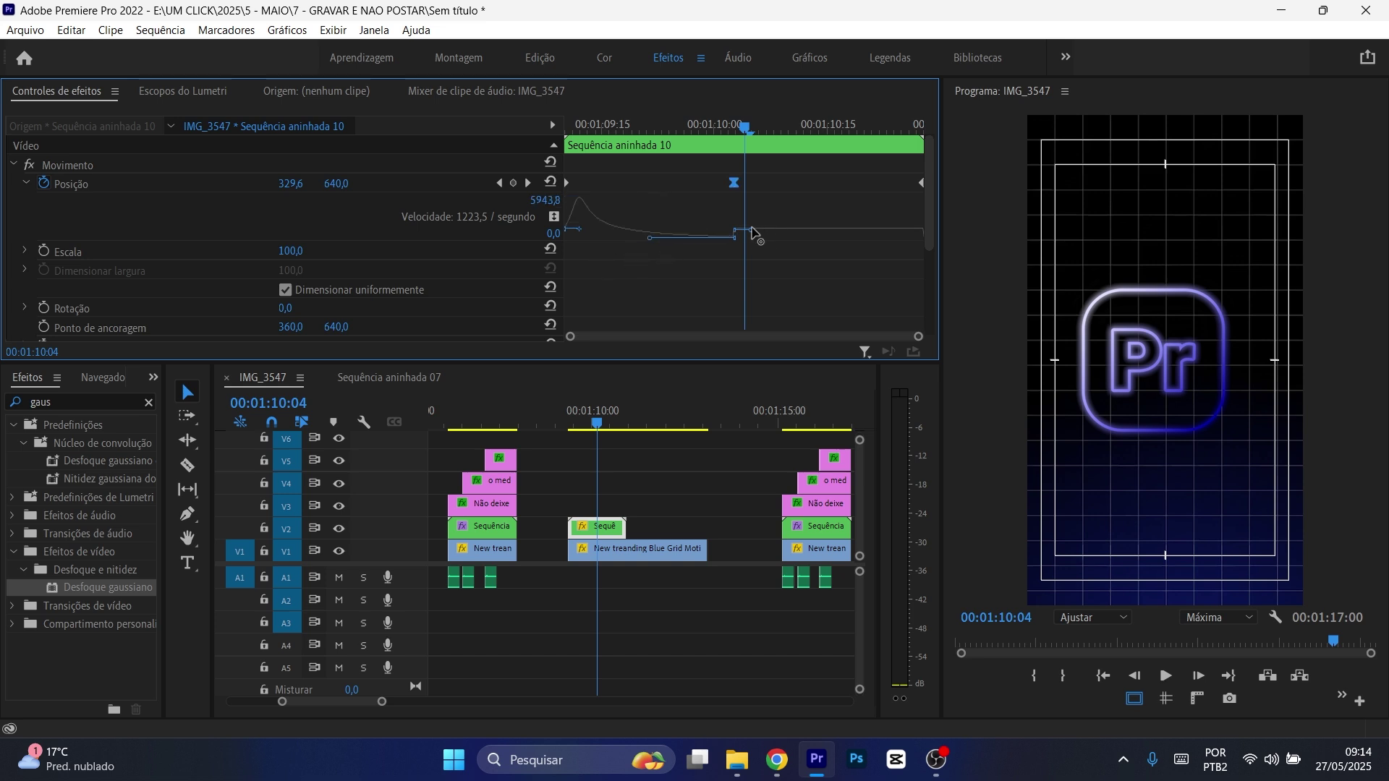
left_click_drag(752, 233, 830, 237)
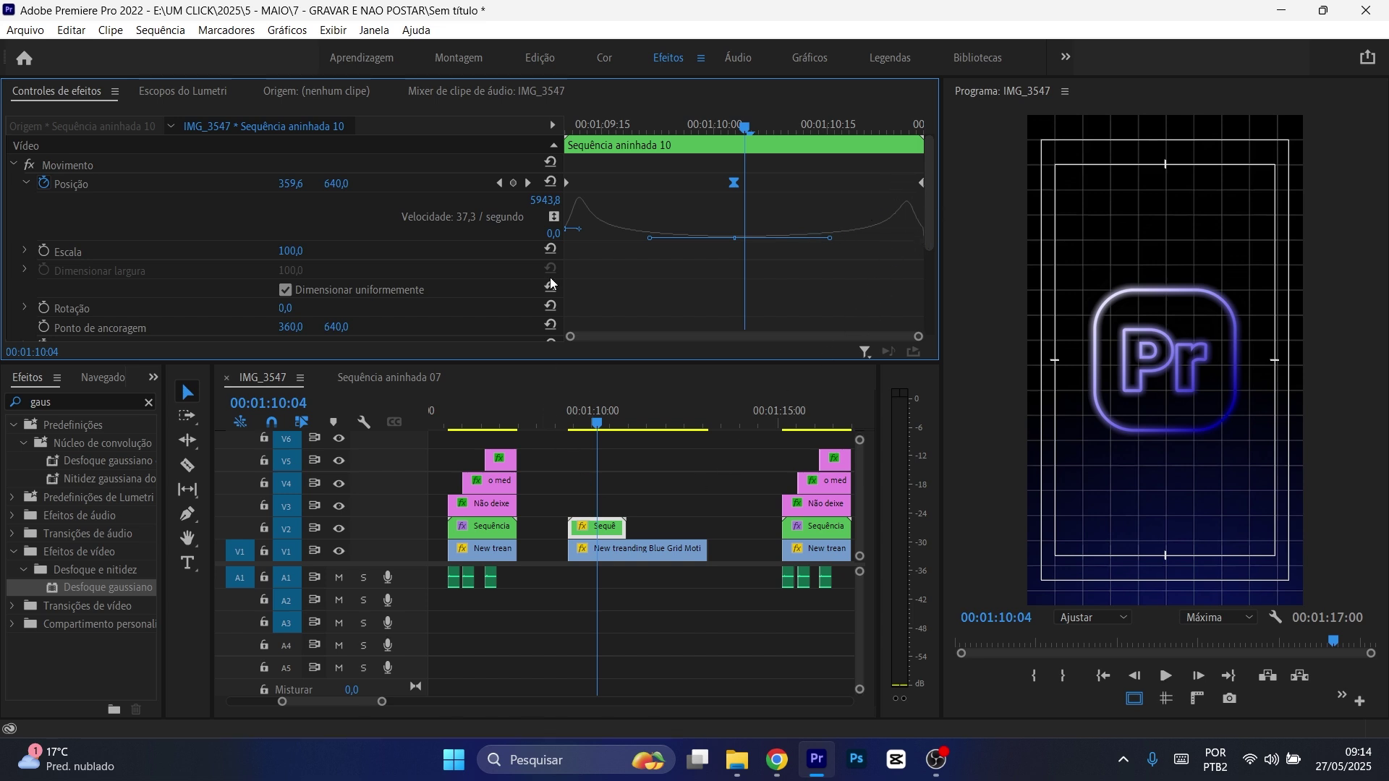
key("space")
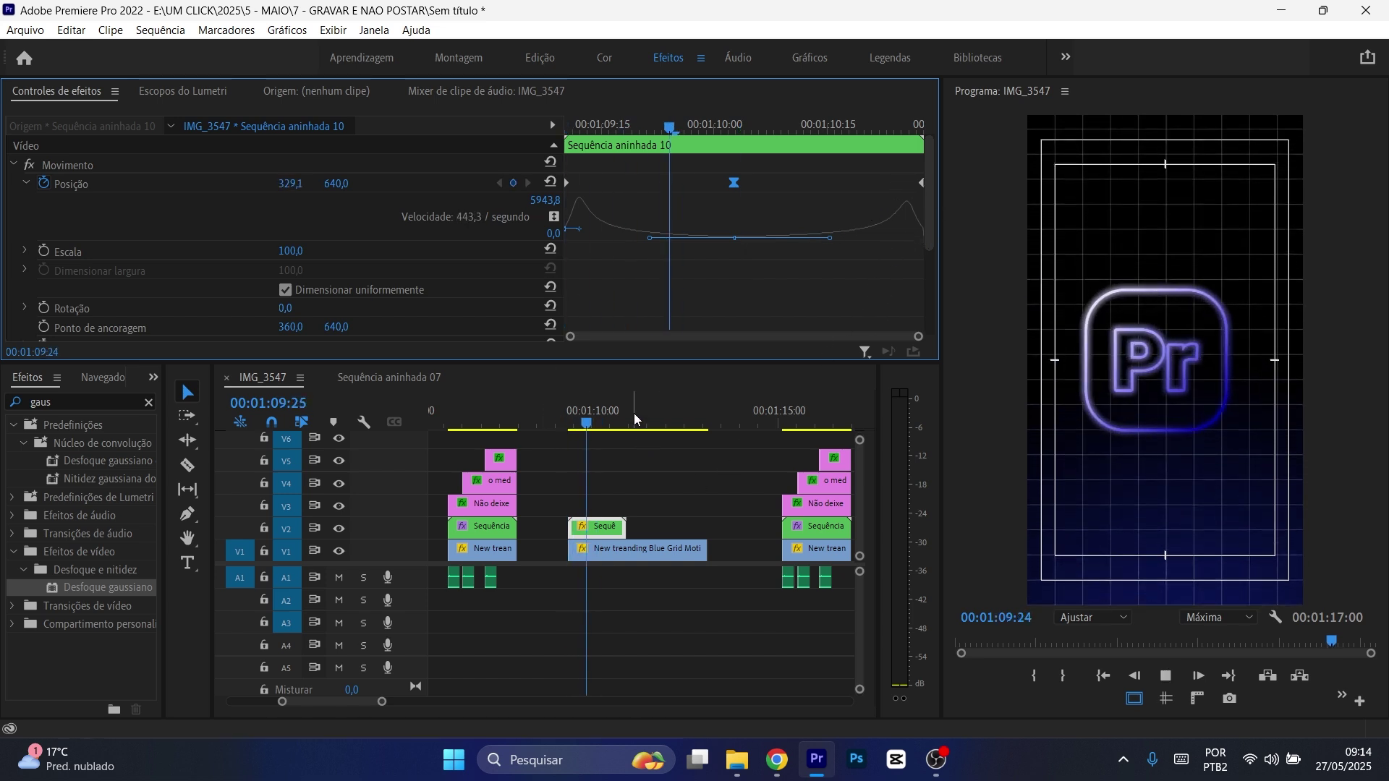
key("space")
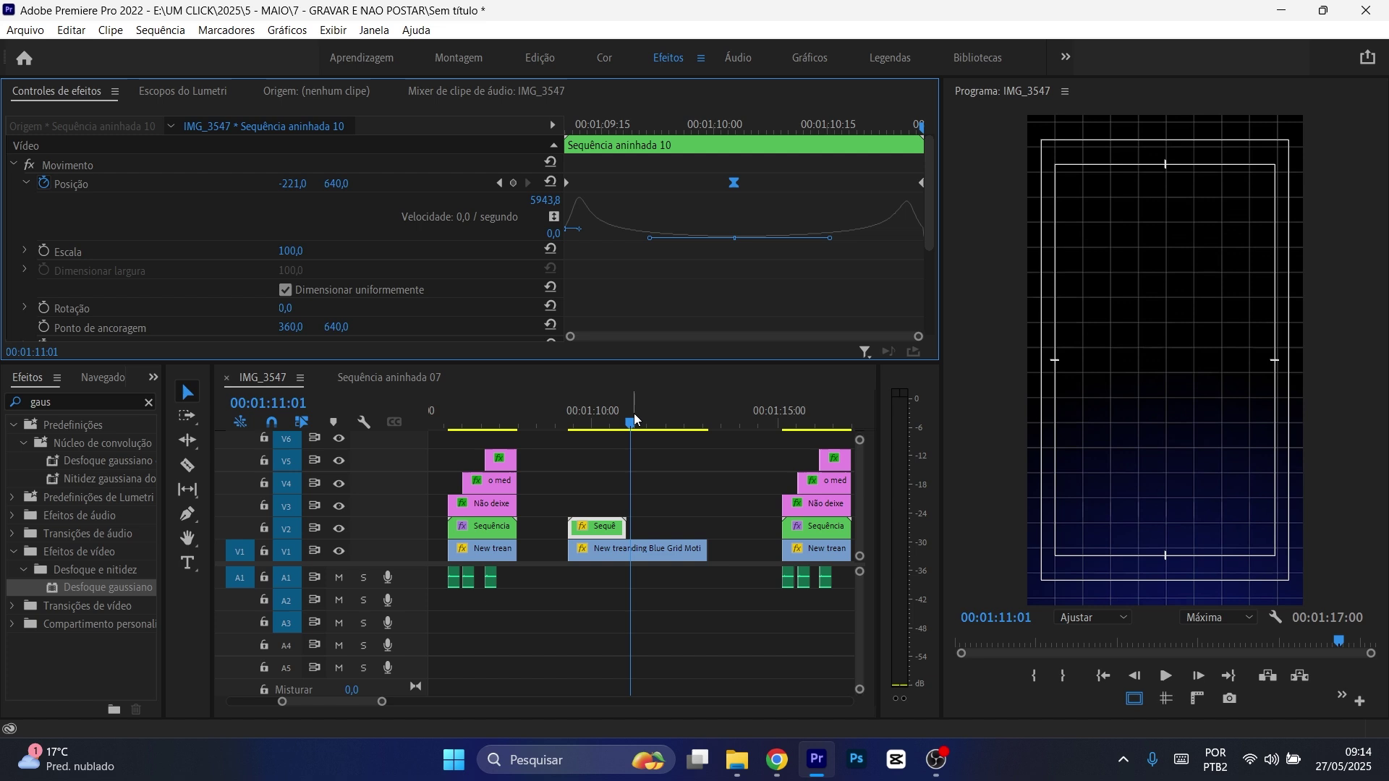
- Keyframe the nested logo's rotation from -3° at the clip start to 3° at 00:01:10:01
left_click(596, 411)
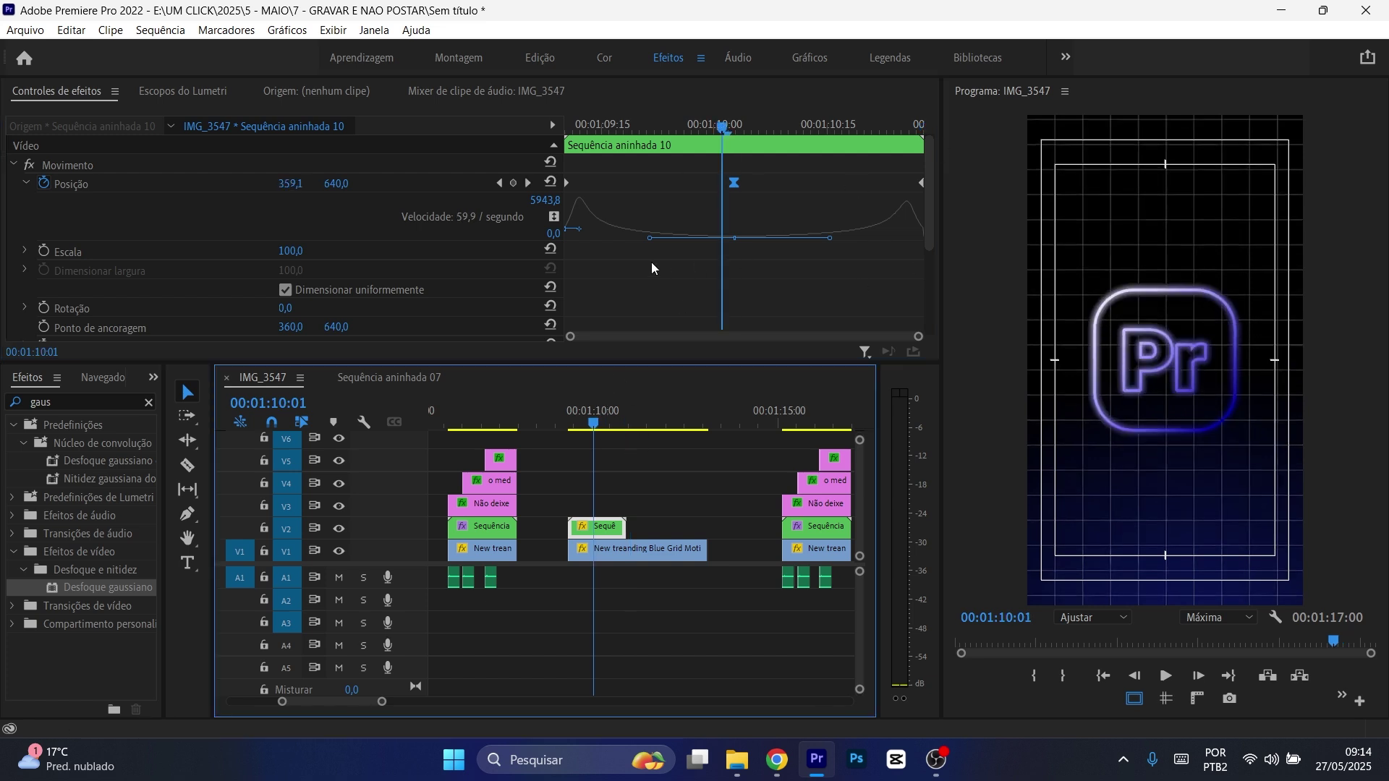
left_click(44, 308)
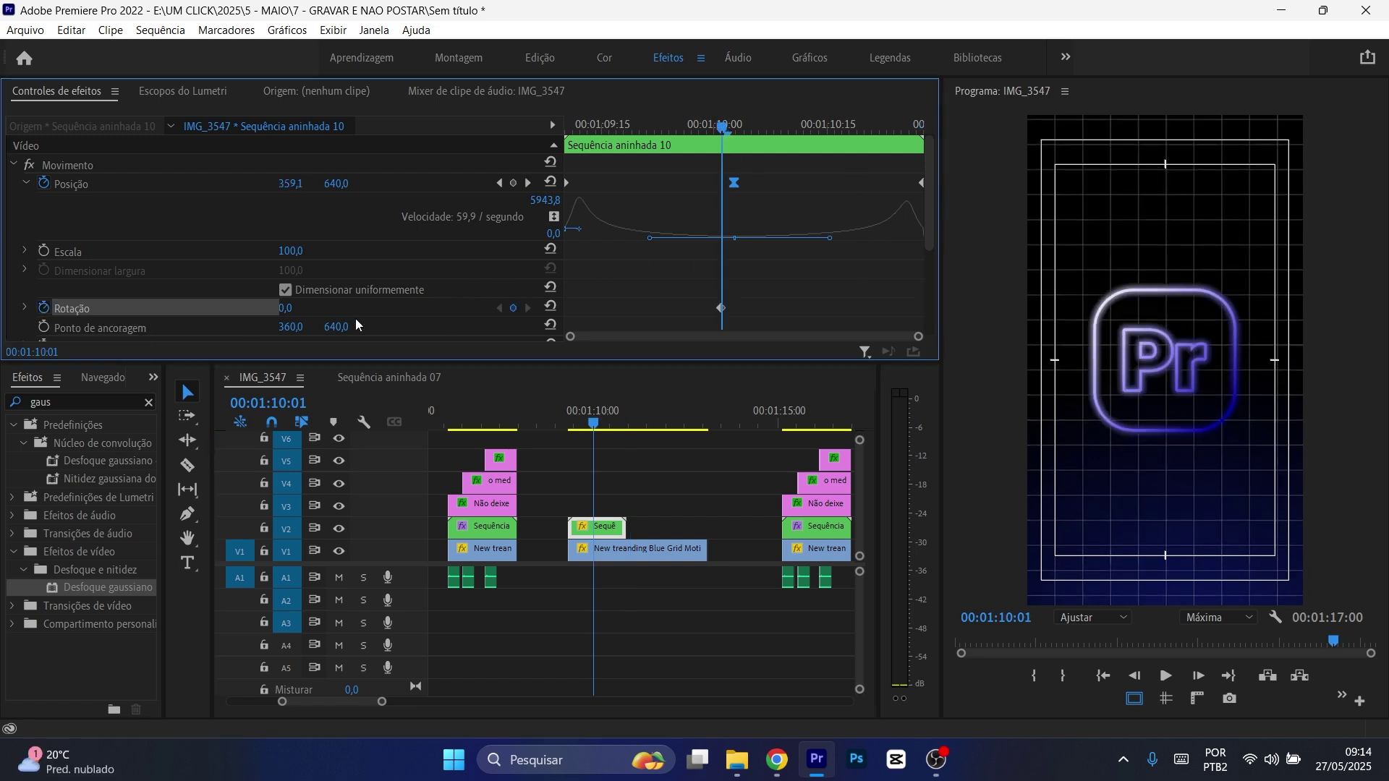
left_click(289, 310)
type("-")
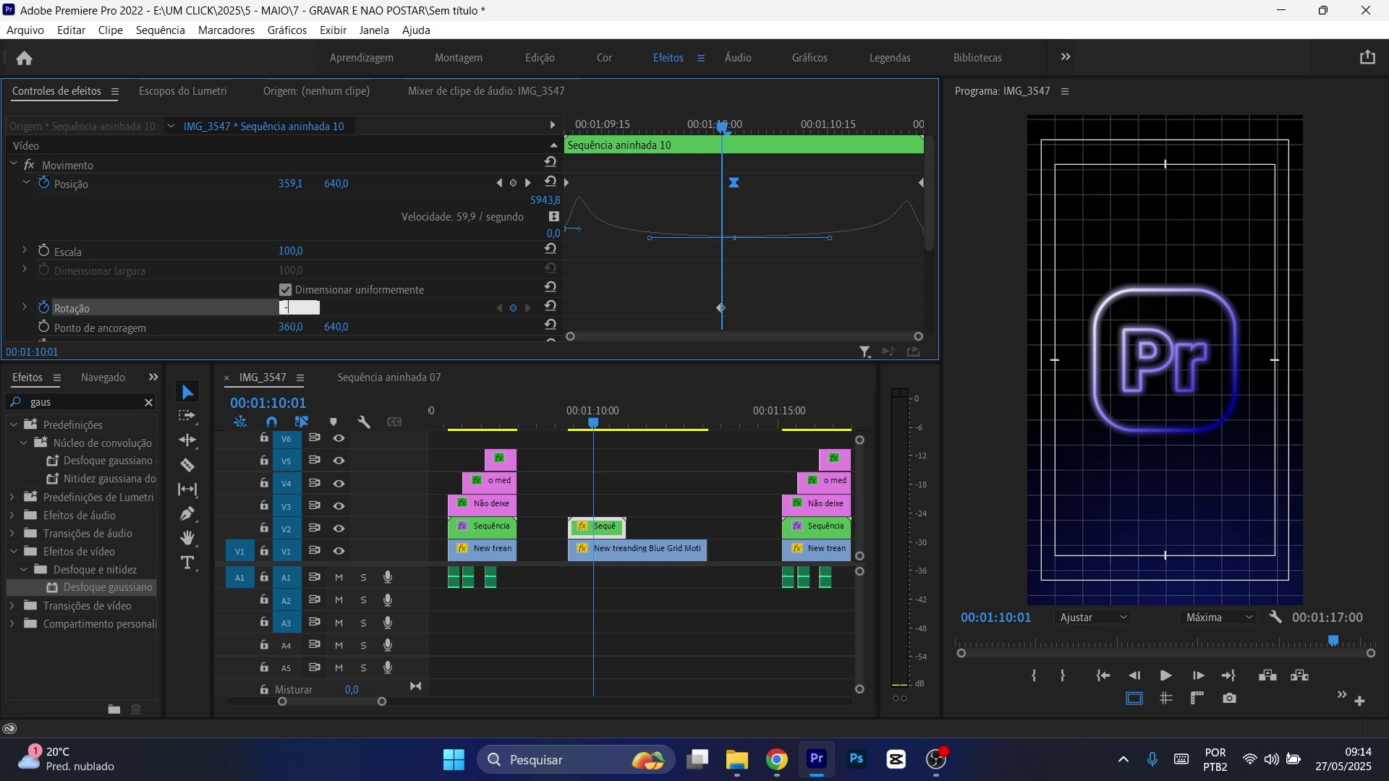
type("3")
key("Return")
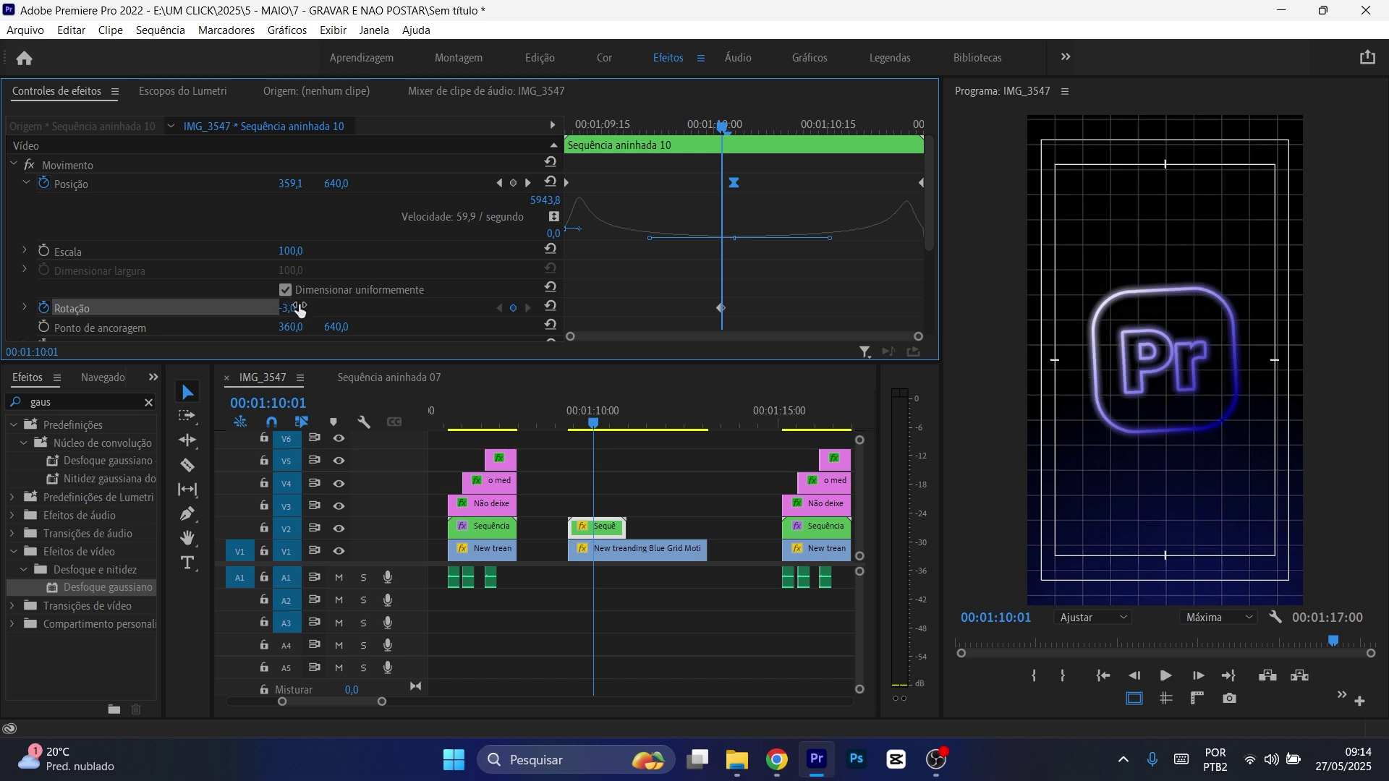
left_click(722, 310)
left_click(292, 307)
type("3")
key("Return")
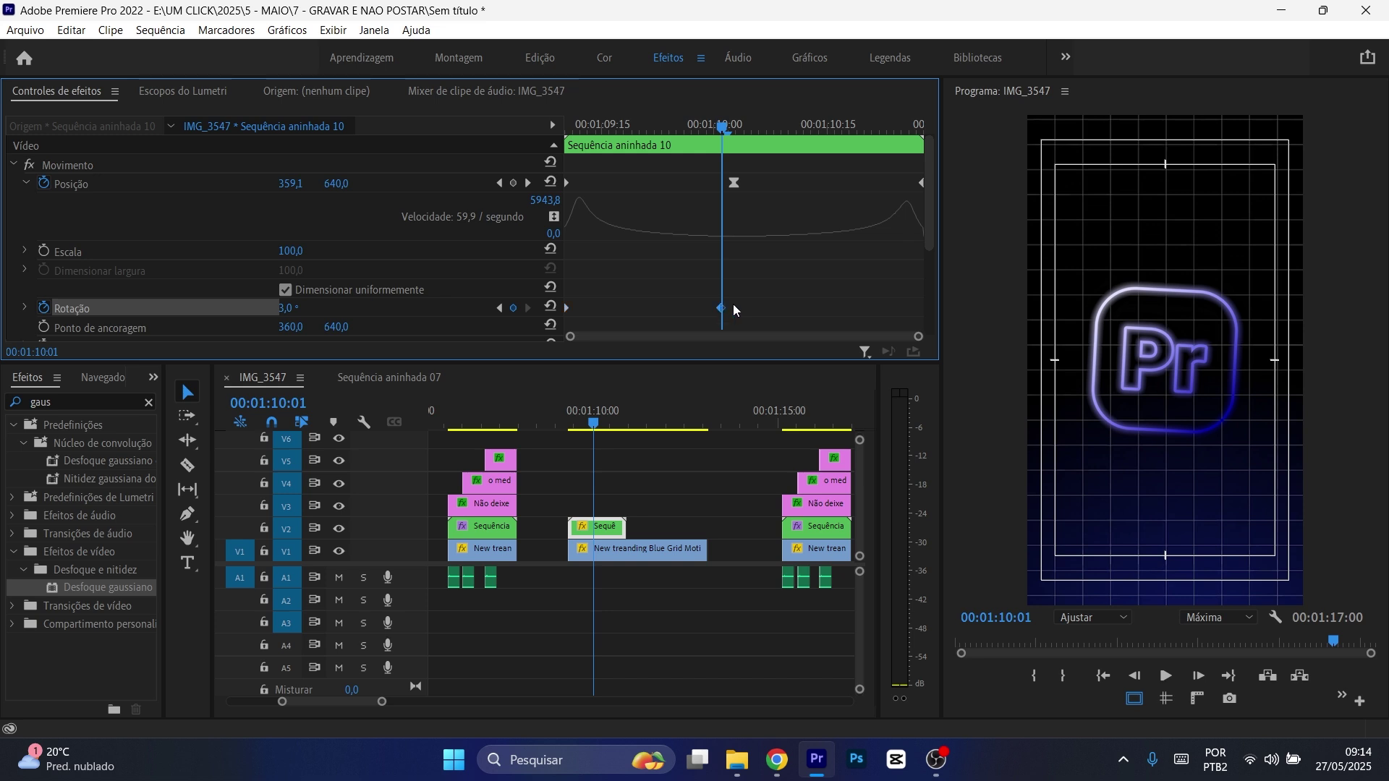
- Play the nested logo's movement and rotation from the clip start, and park the playhead at 00:01:10:07
left_click(641, 466)
key("Up")
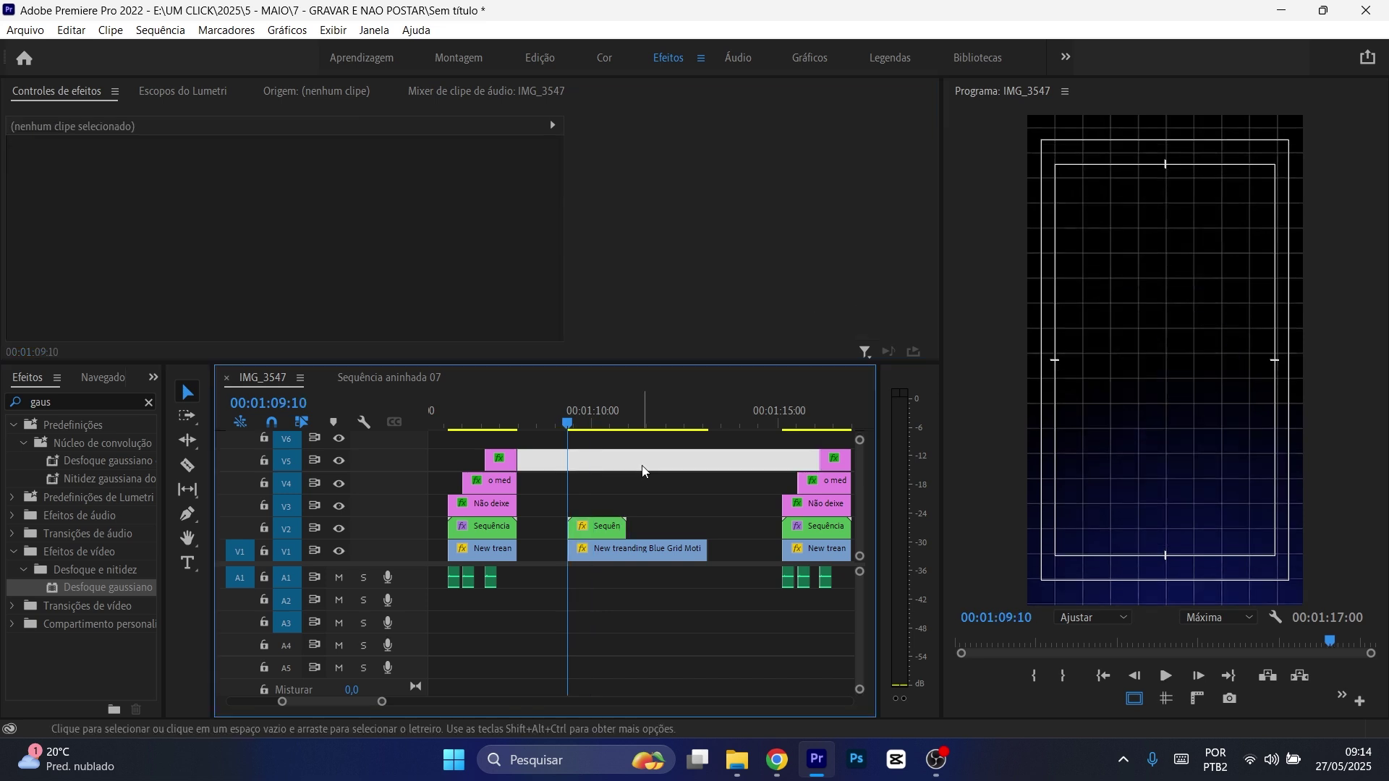
key("space")
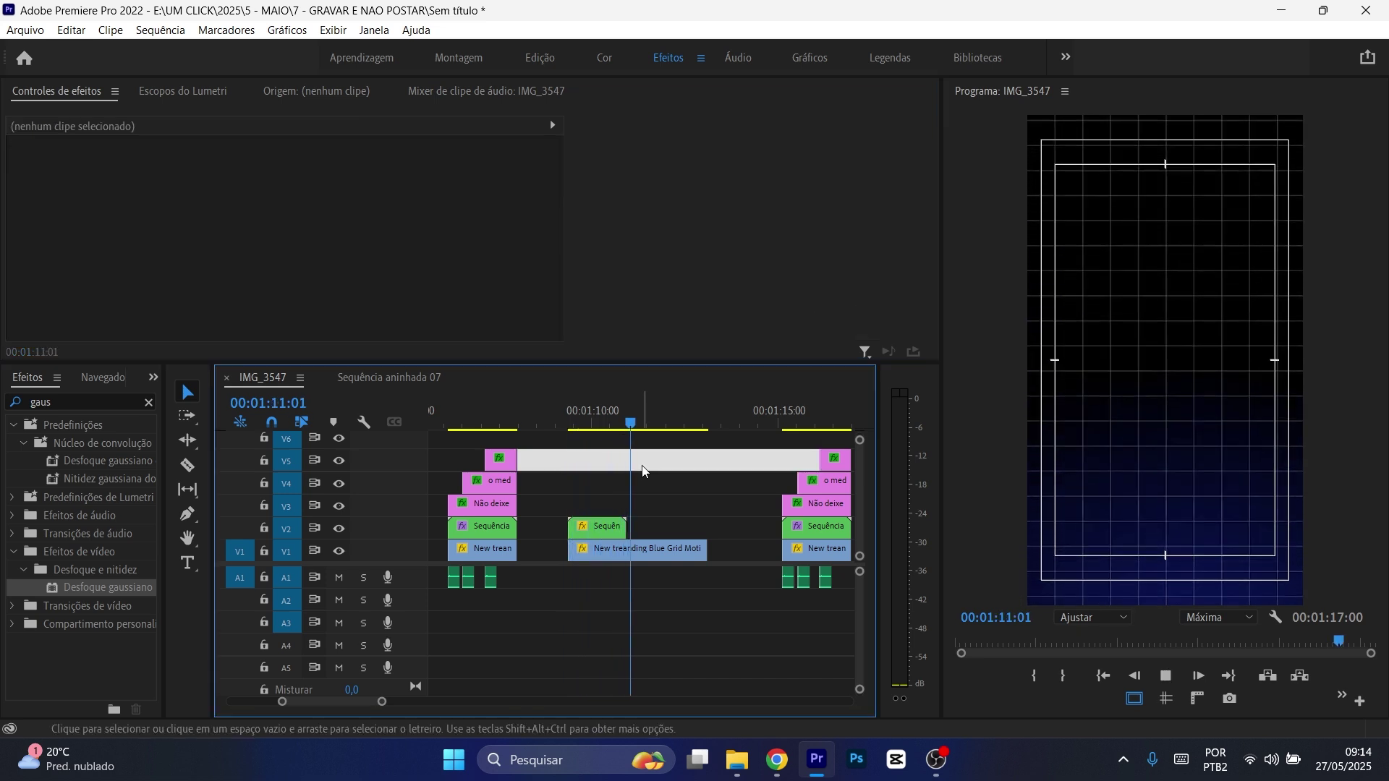
key("space")
left_click(597, 425)
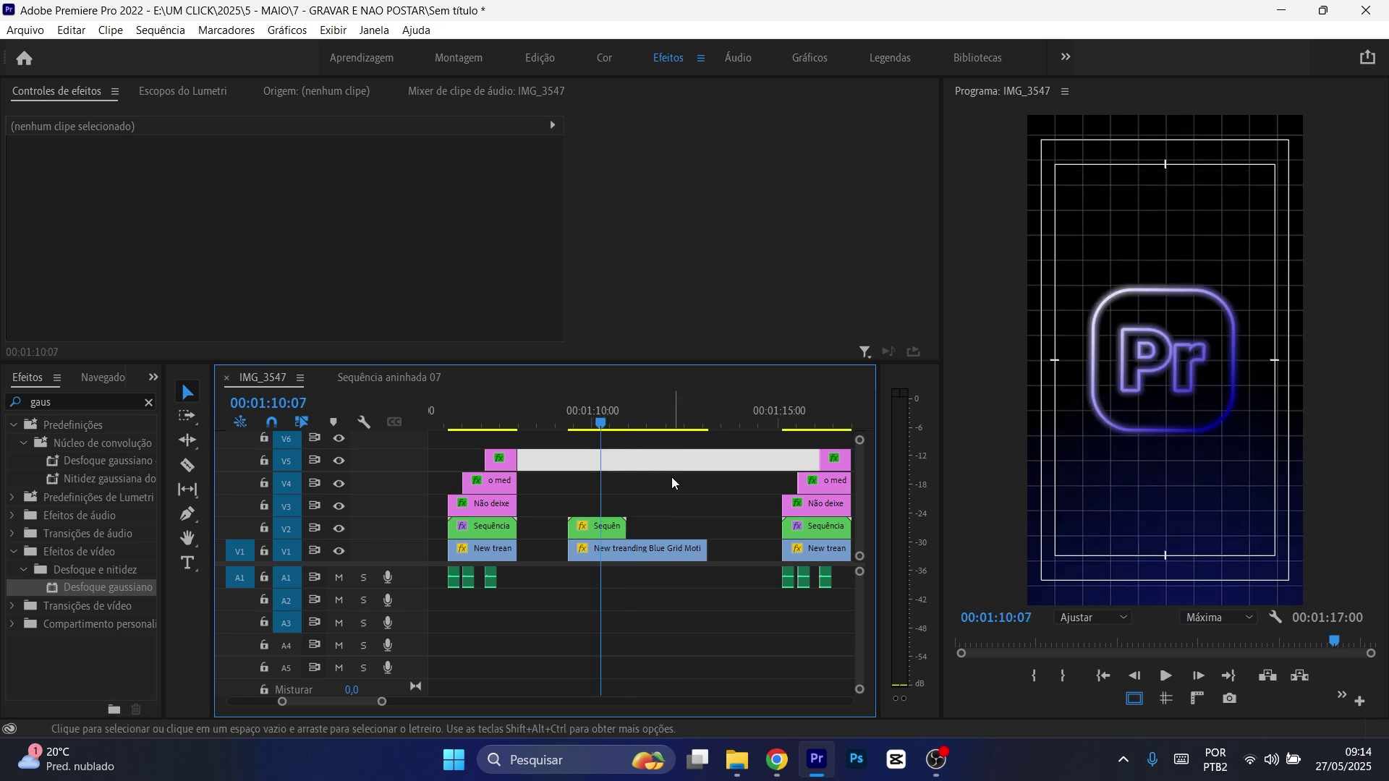
- Bring edicao-de-video.png from the ELEMENTOS folder onto track V2, directly after the nested logo and ending with the background clip
scroll(672, 476, "down", 3)
scroll(649, 489, "down", 1)
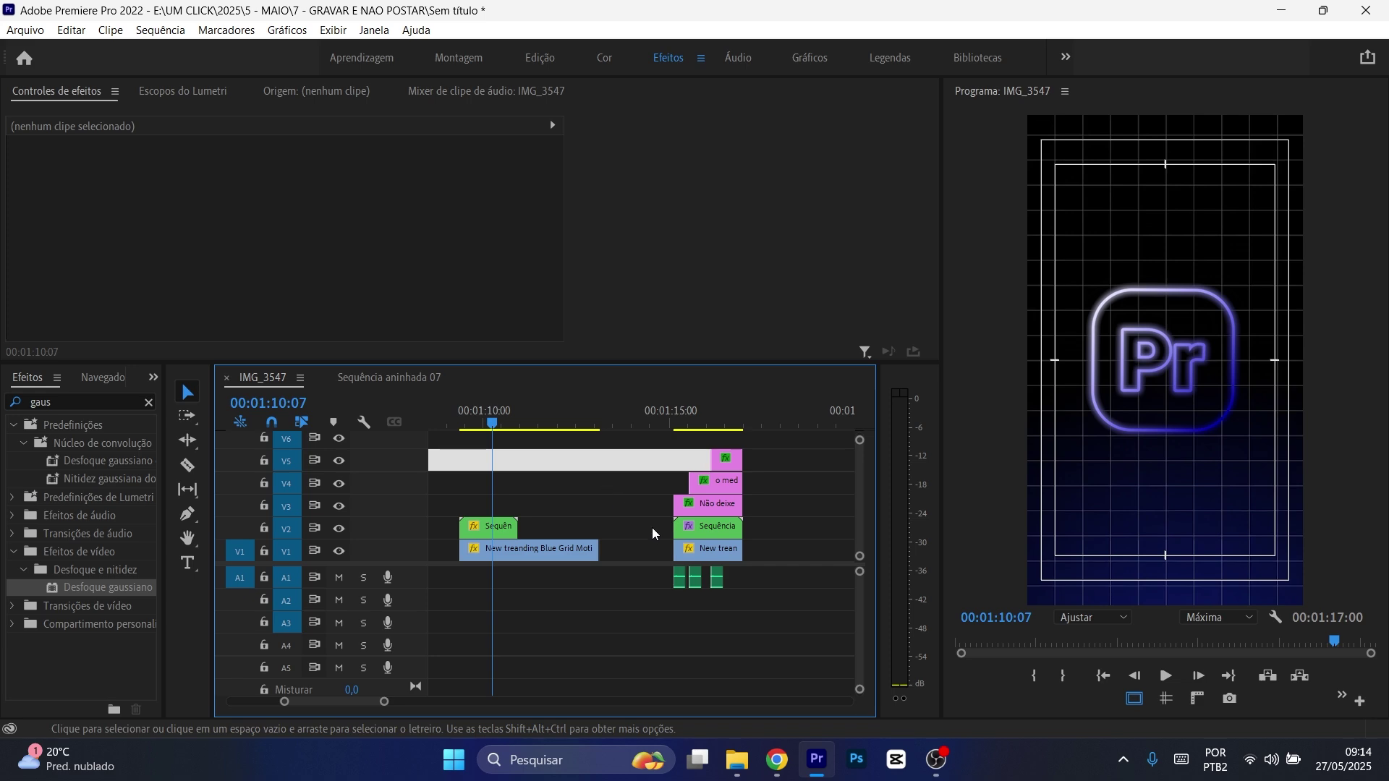
mouse_move(756, 774)
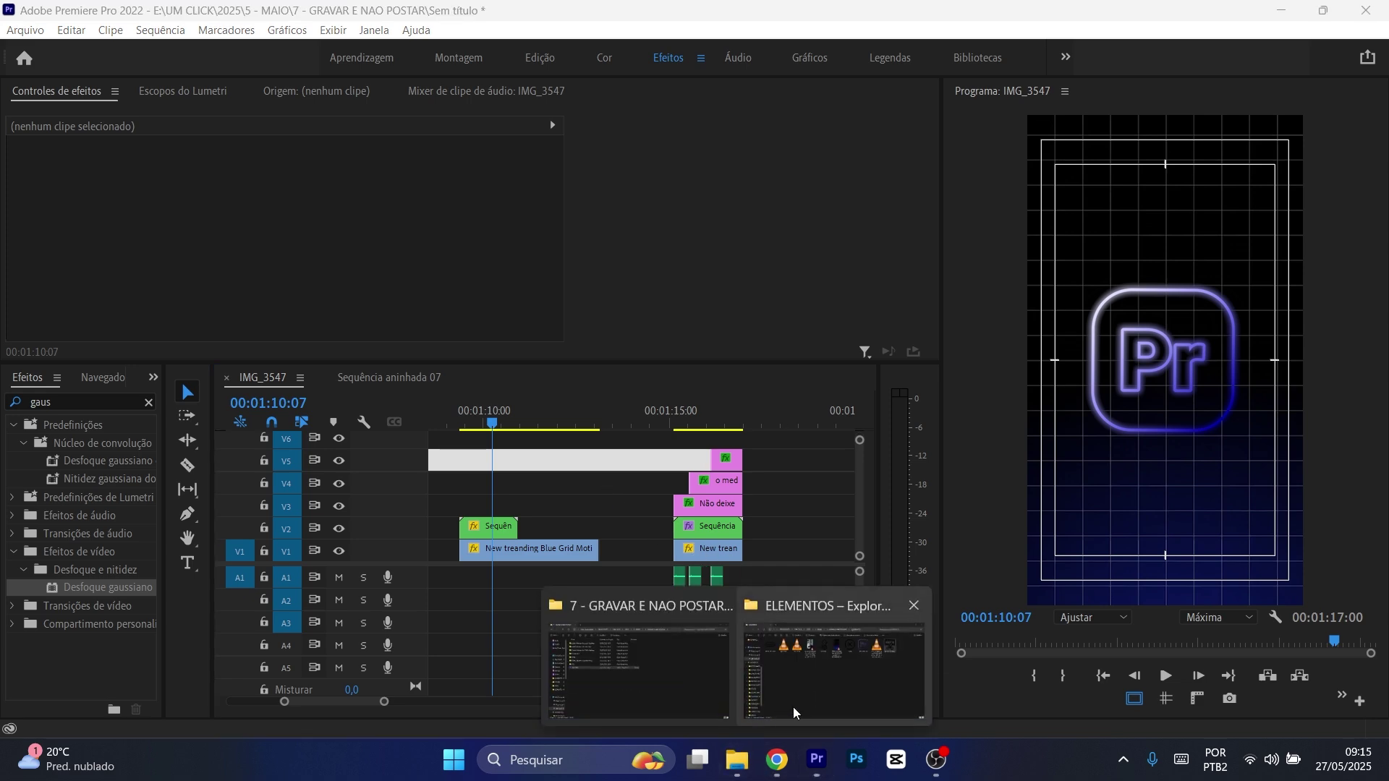
left_click(814, 680)
left_click_drag(1123, 208, 519, 481)
key("alt+Tab")
left_click_drag(676, 481, 565, 527)
left_click(557, 425)
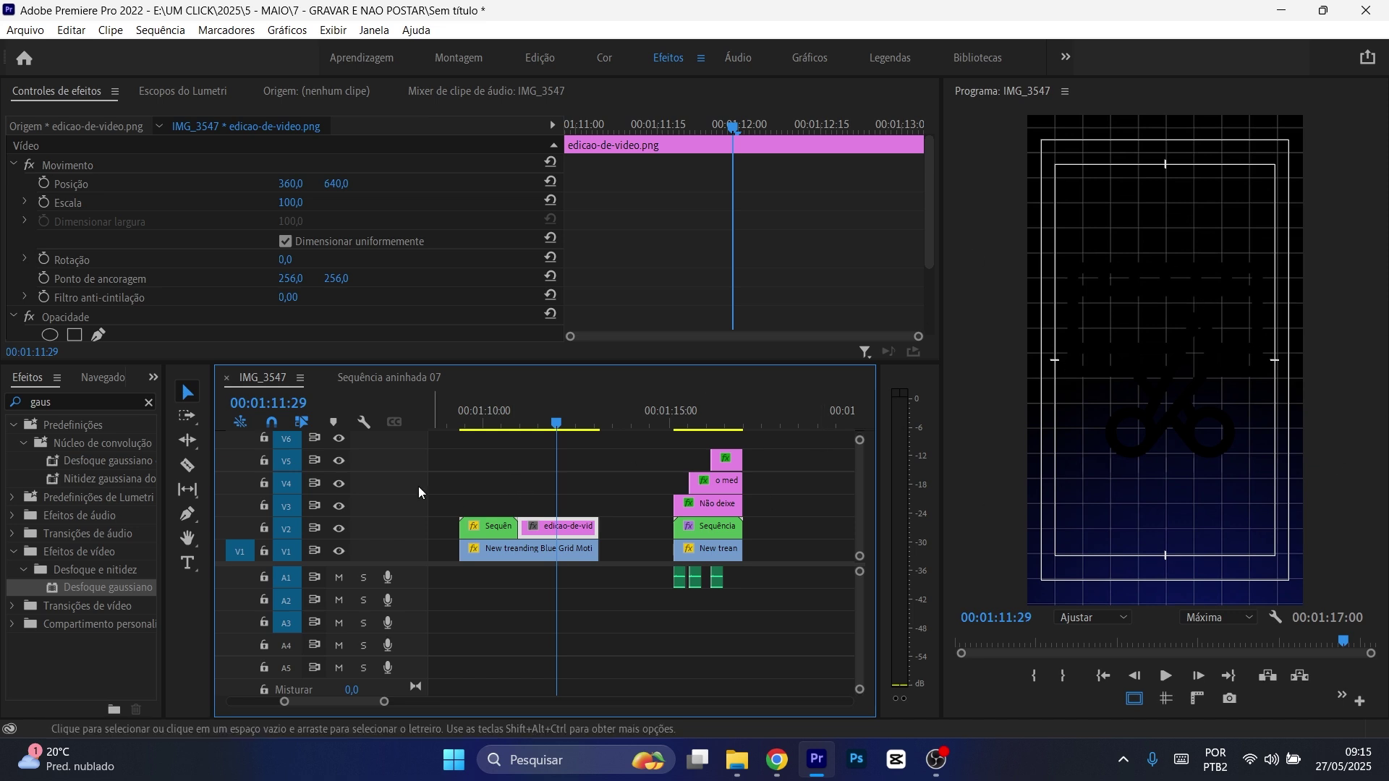
- Find the Cor de Lumetri effect and apply it to the edicao-de-video.png clip
double_click(135, 403)
type("cor lume")
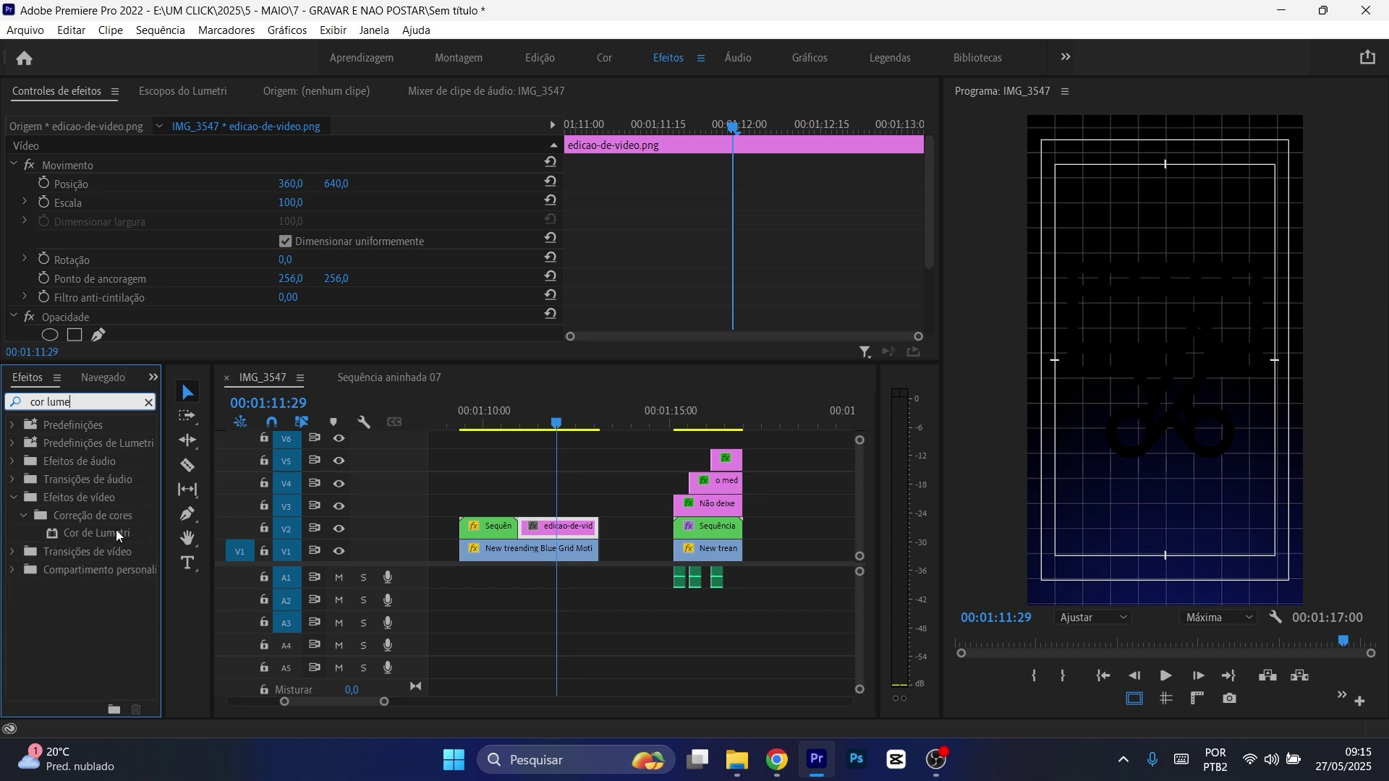
left_click_drag(118, 535, 557, 532)
- Turn the black icon white in Lumetri's basic correction with Exposição 7, Brancos 150 and Pretos 150
scroll(640, 227, "down", 5)
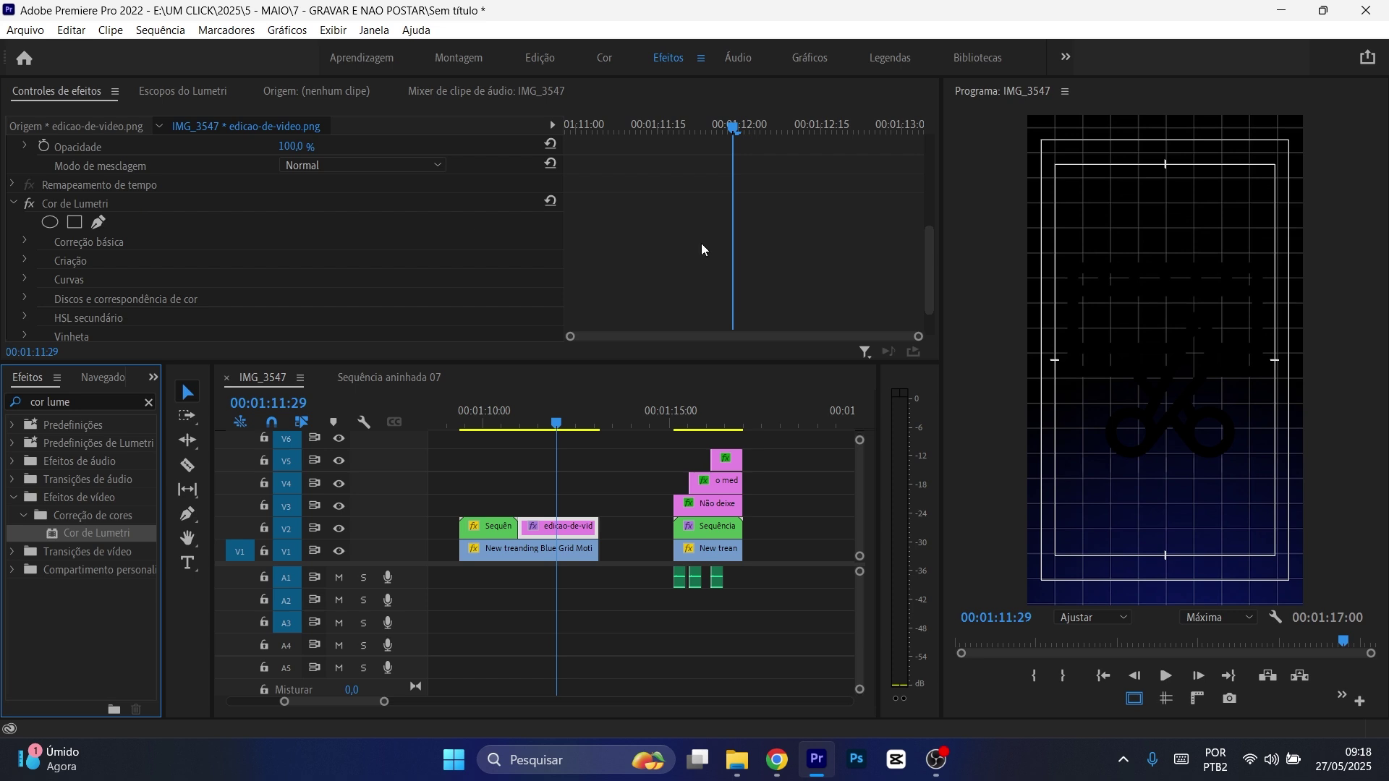
scroll(701, 250, "down", 1)
left_click(29, 220)
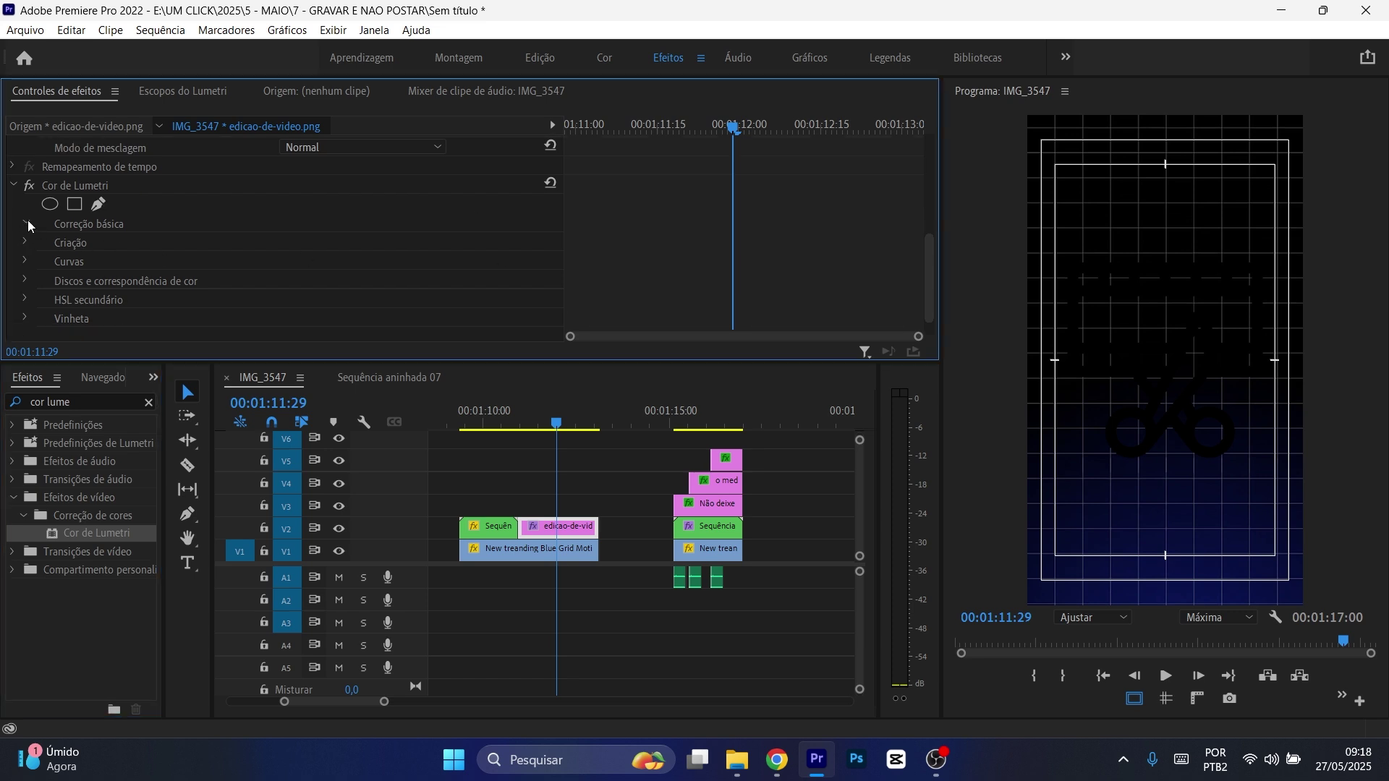
scroll(612, 218, "down", 4)
scroll(612, 219, "down", 1)
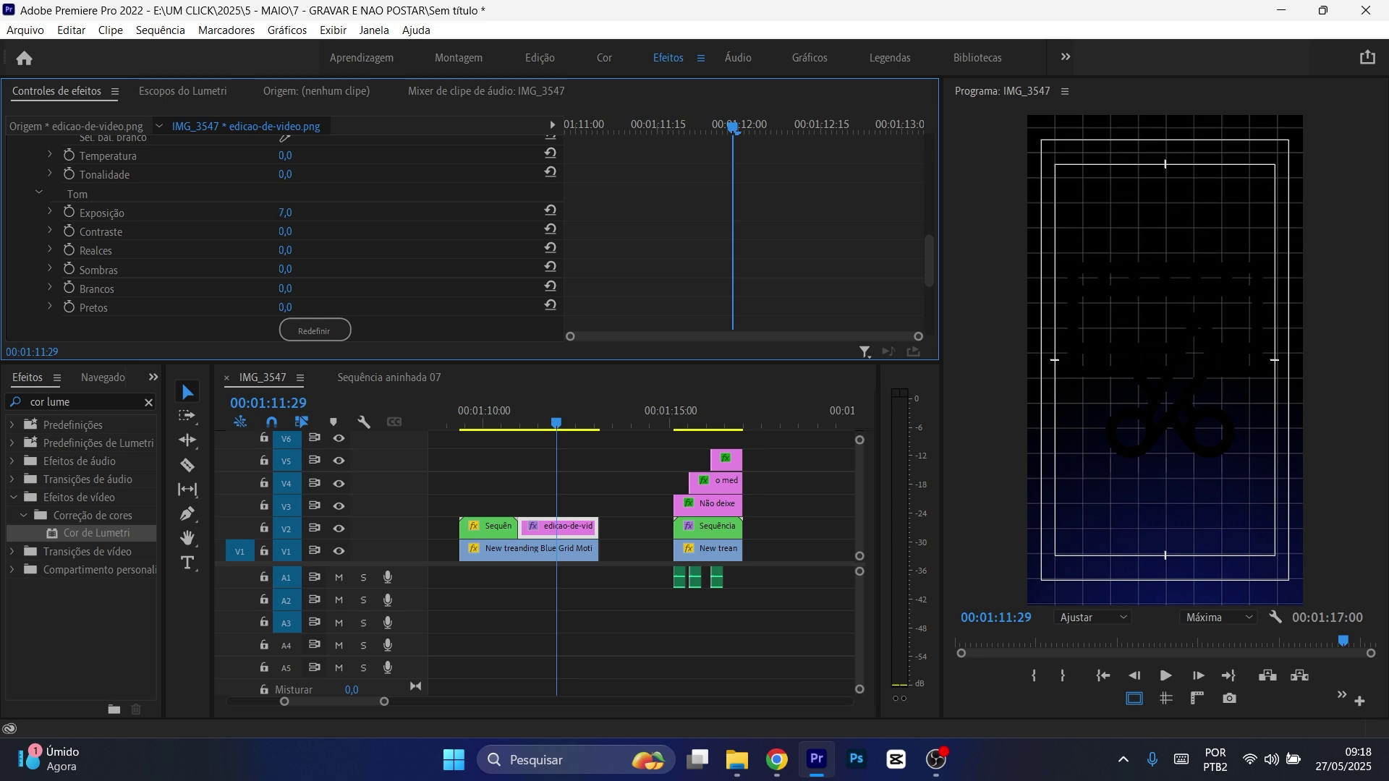
left_click(288, 214)
type("7")
key("Return")
left_click(288, 289)
type("150")
key("Return")
left_click(287, 307)
type("150")
key("Return")
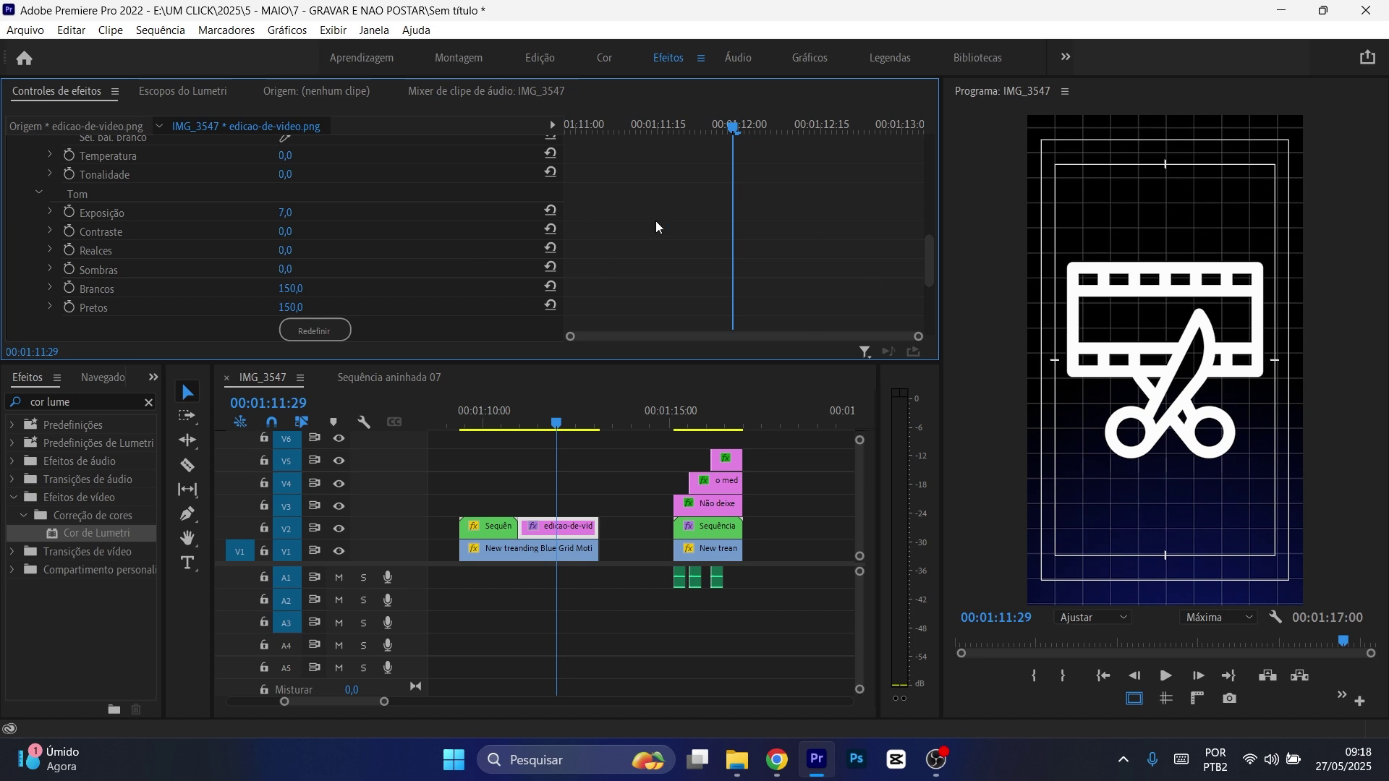
- Scale the film-and-scissors icon to 69 and duplicate its clip onto track V3
scroll(684, 239, "up", 10)
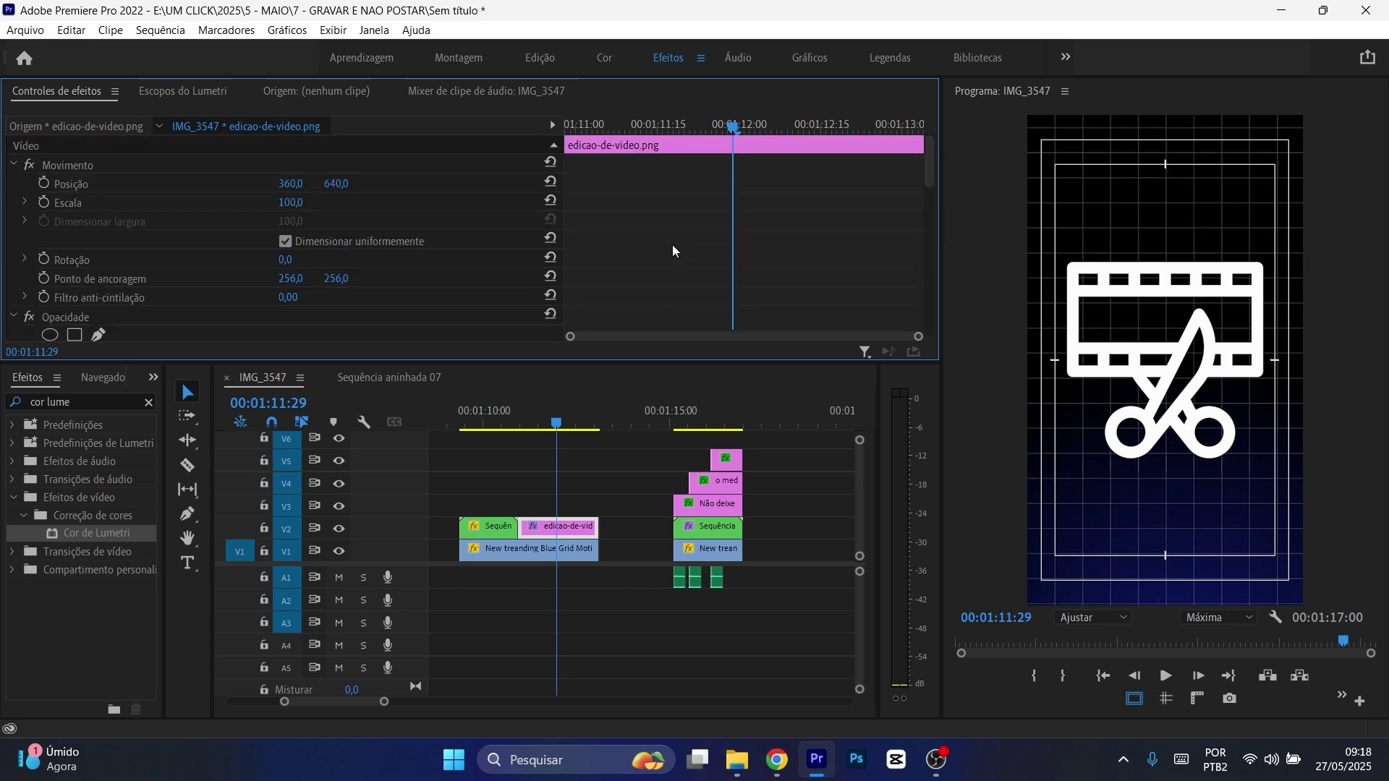
left_click_drag(290, 203, 262, 204)
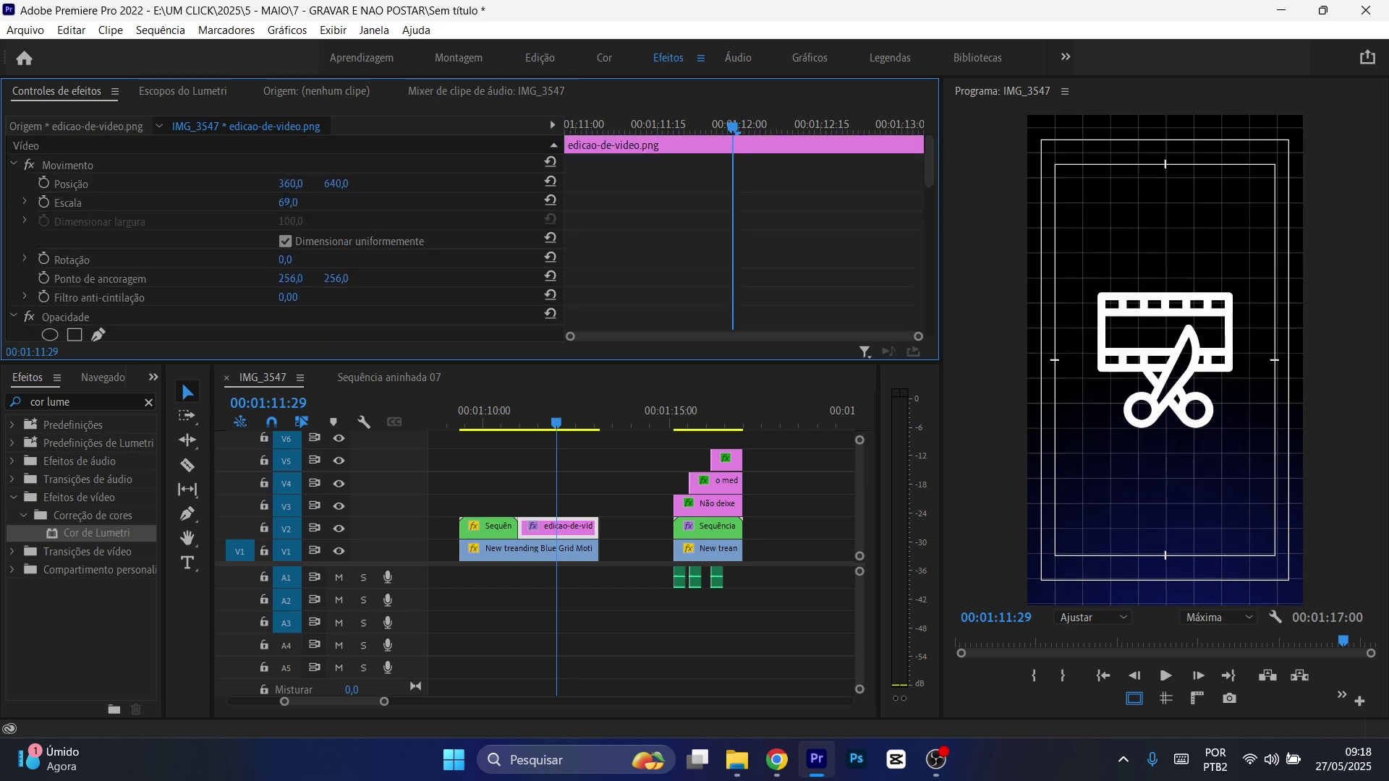
left_click(621, 498)
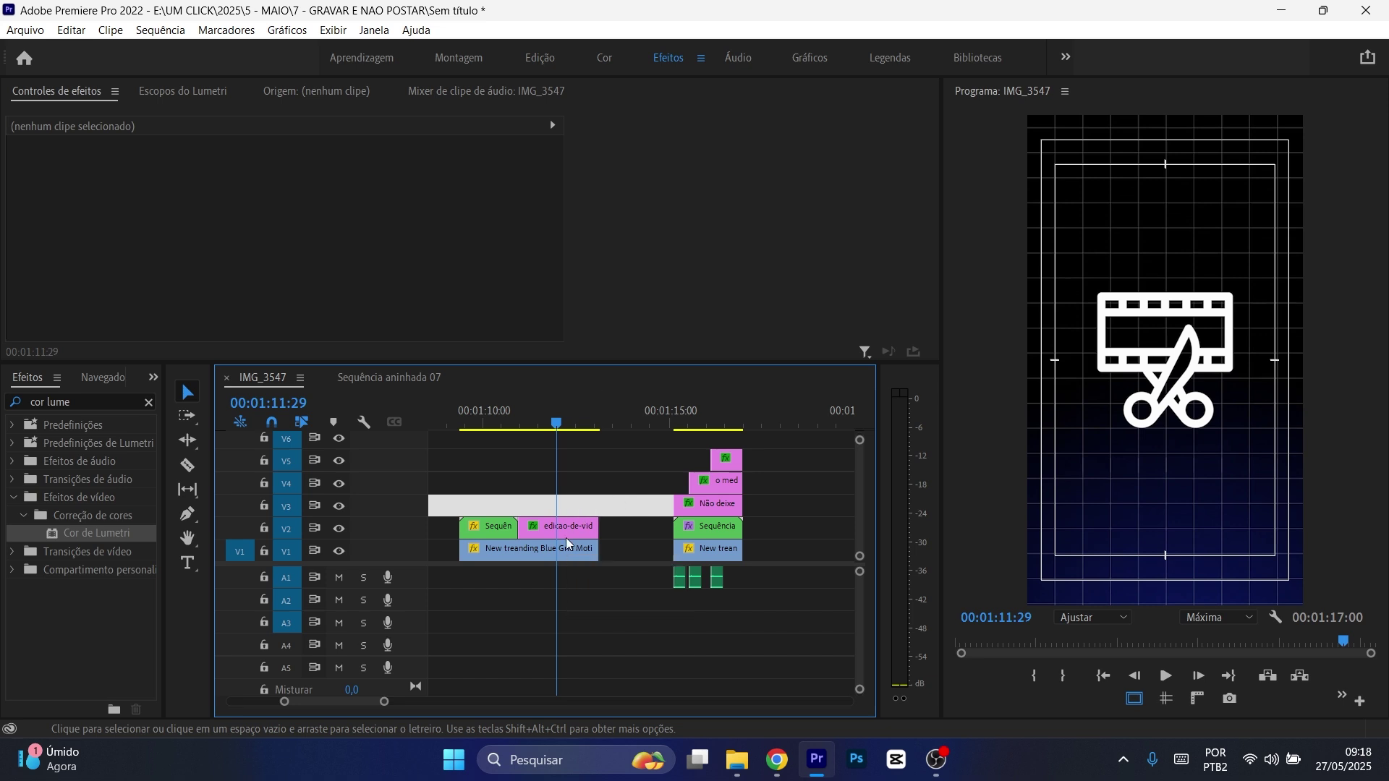
left_click_drag(565, 529, 566, 506)
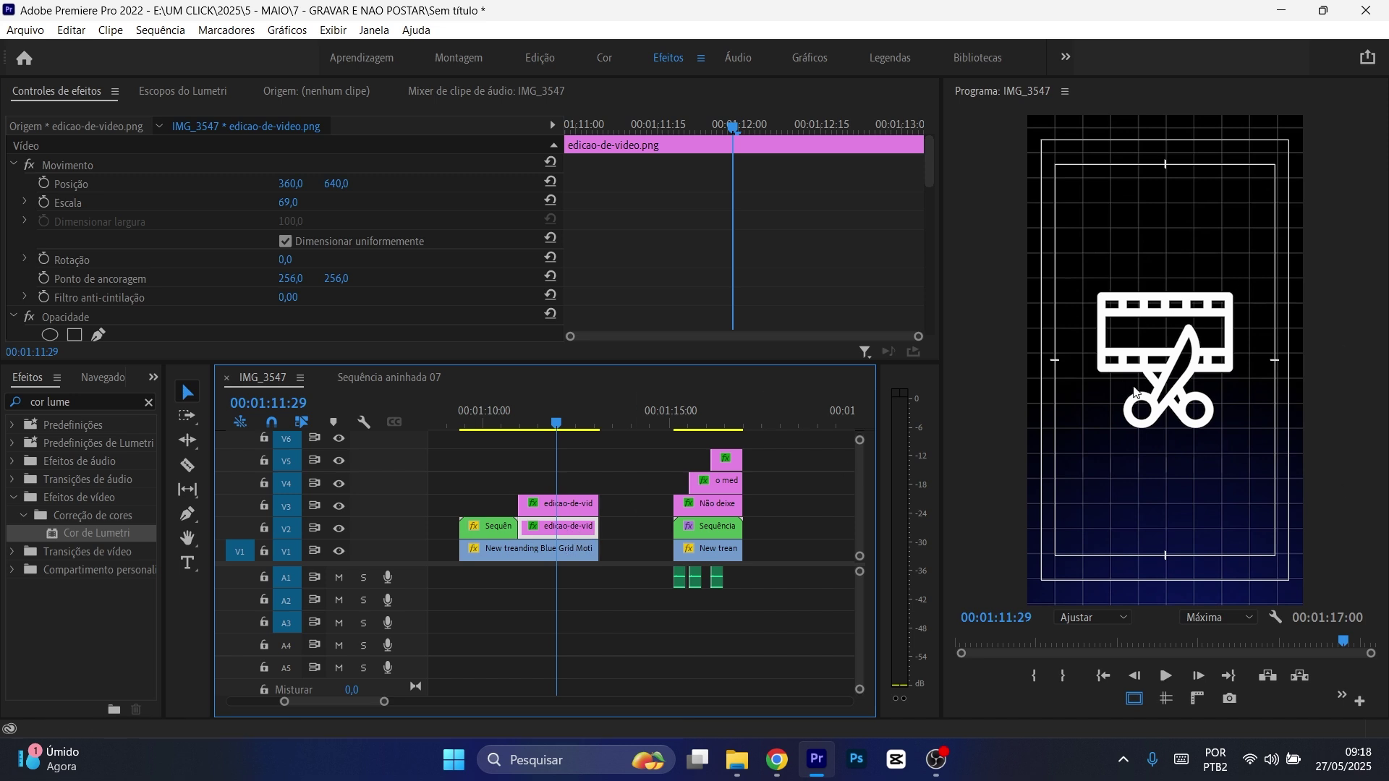
- Apply Desfoque gaussiano to the lower icon copy on V2 and set its blur level to 19
left_click(150, 409)
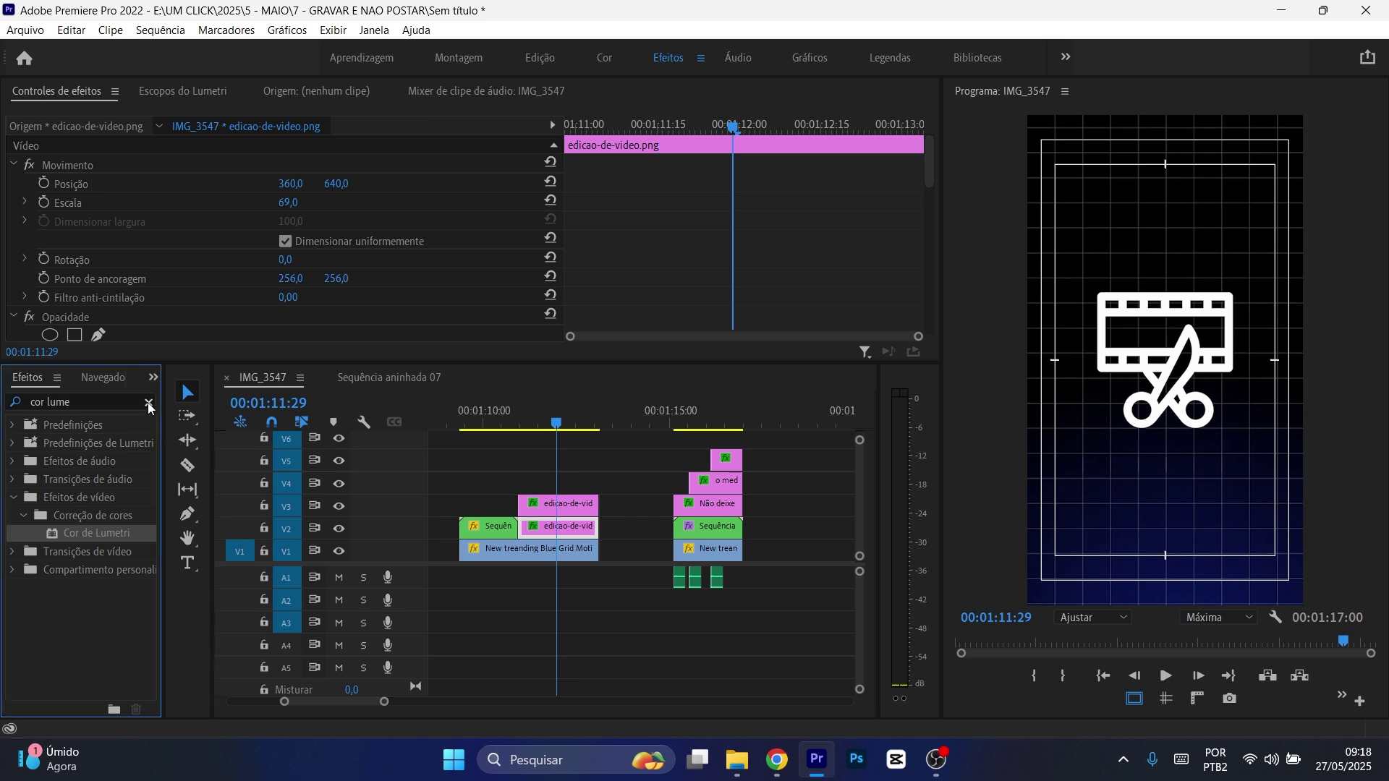
left_click(150, 408)
type("gaus")
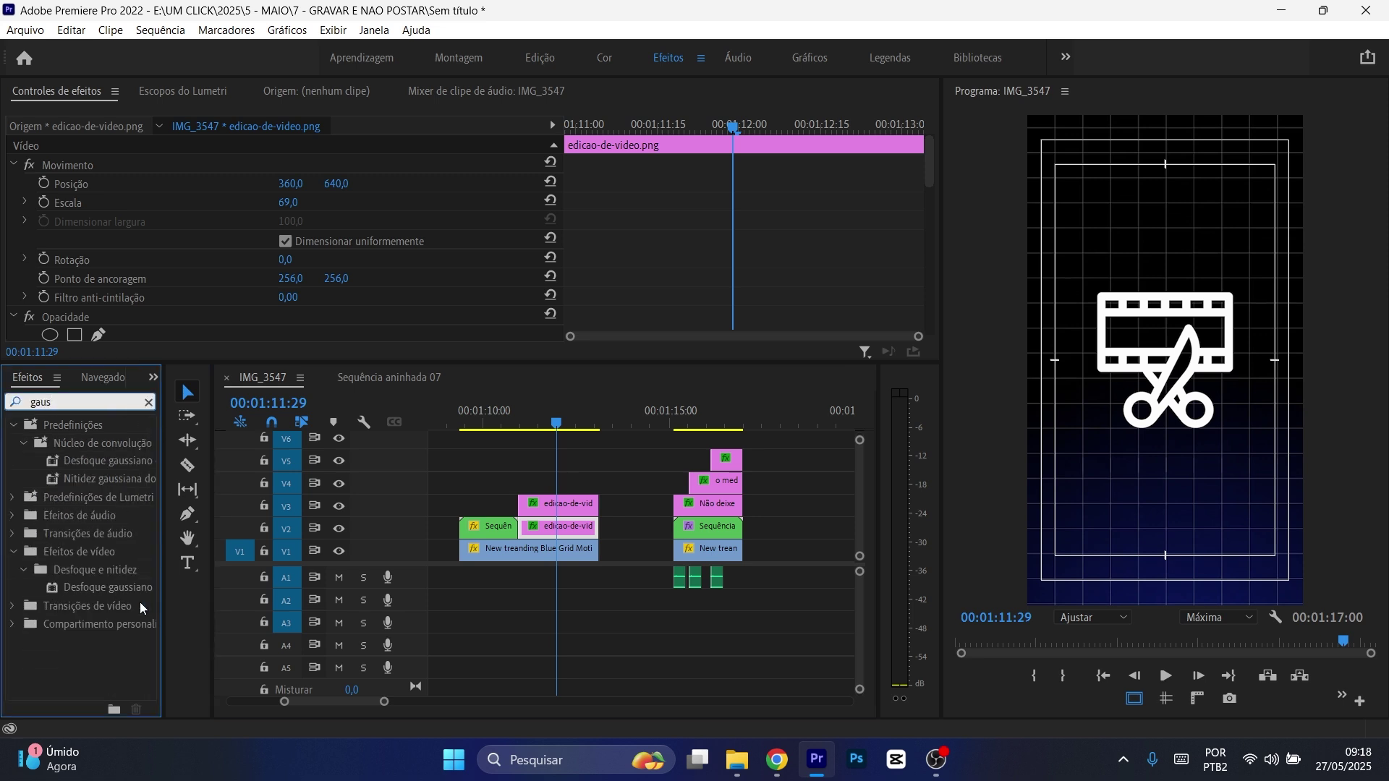
left_click_drag(137, 588, 565, 507)
scroll(654, 190, "down", 10)
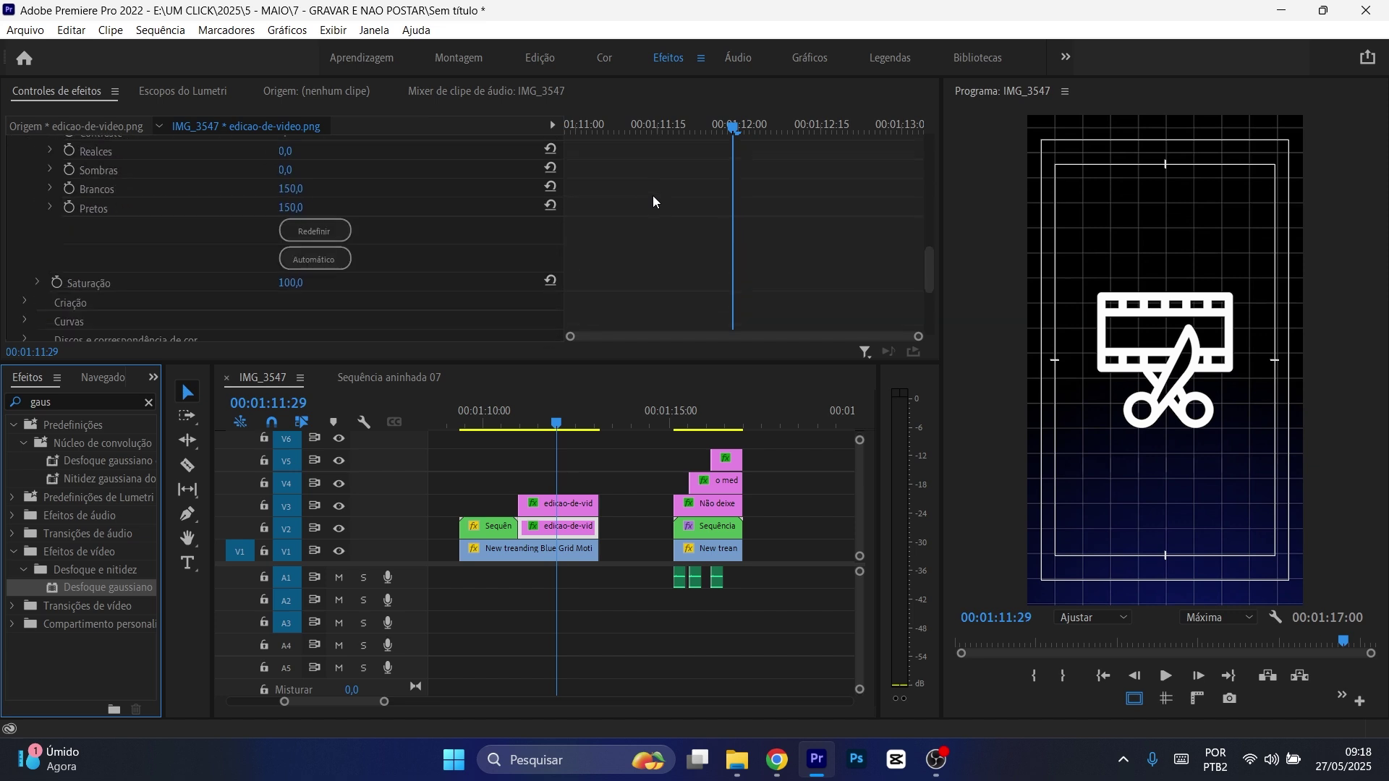
scroll(653, 198, "down", 7)
left_click_drag(288, 255, 303, 255)
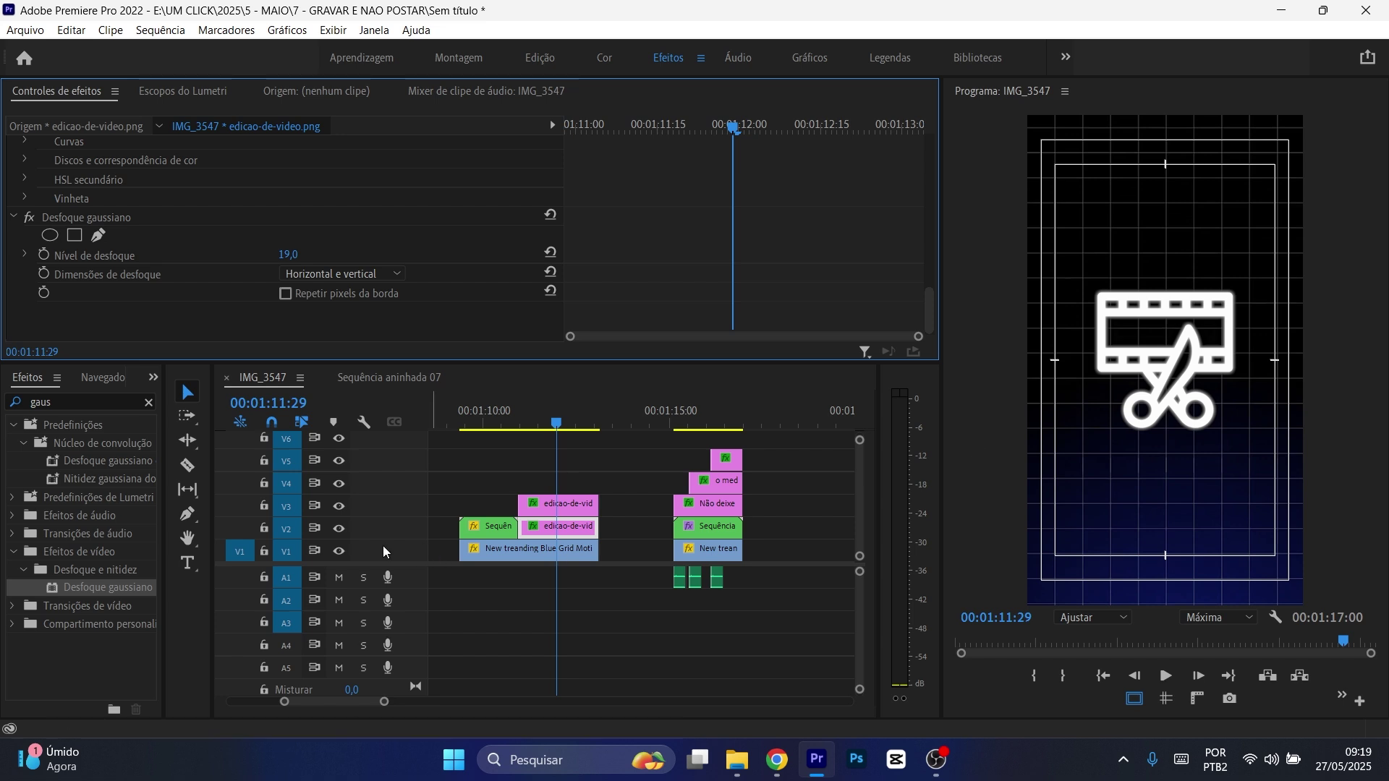
- Check the blurred icon layer on V2, and view the glowing text at 00:01:07:20 for comparison
left_click(341, 533)
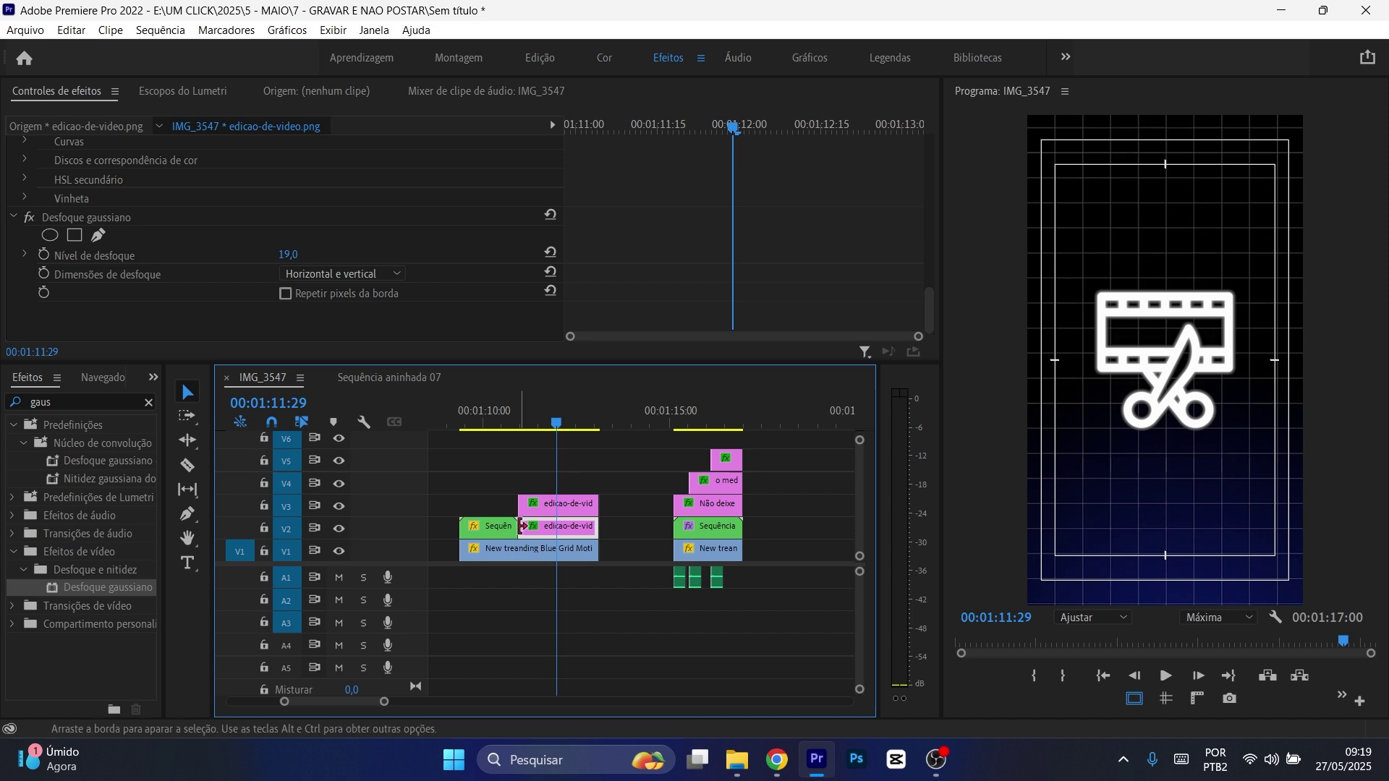
scroll(673, 417, "up", 5)
left_click(673, 418)
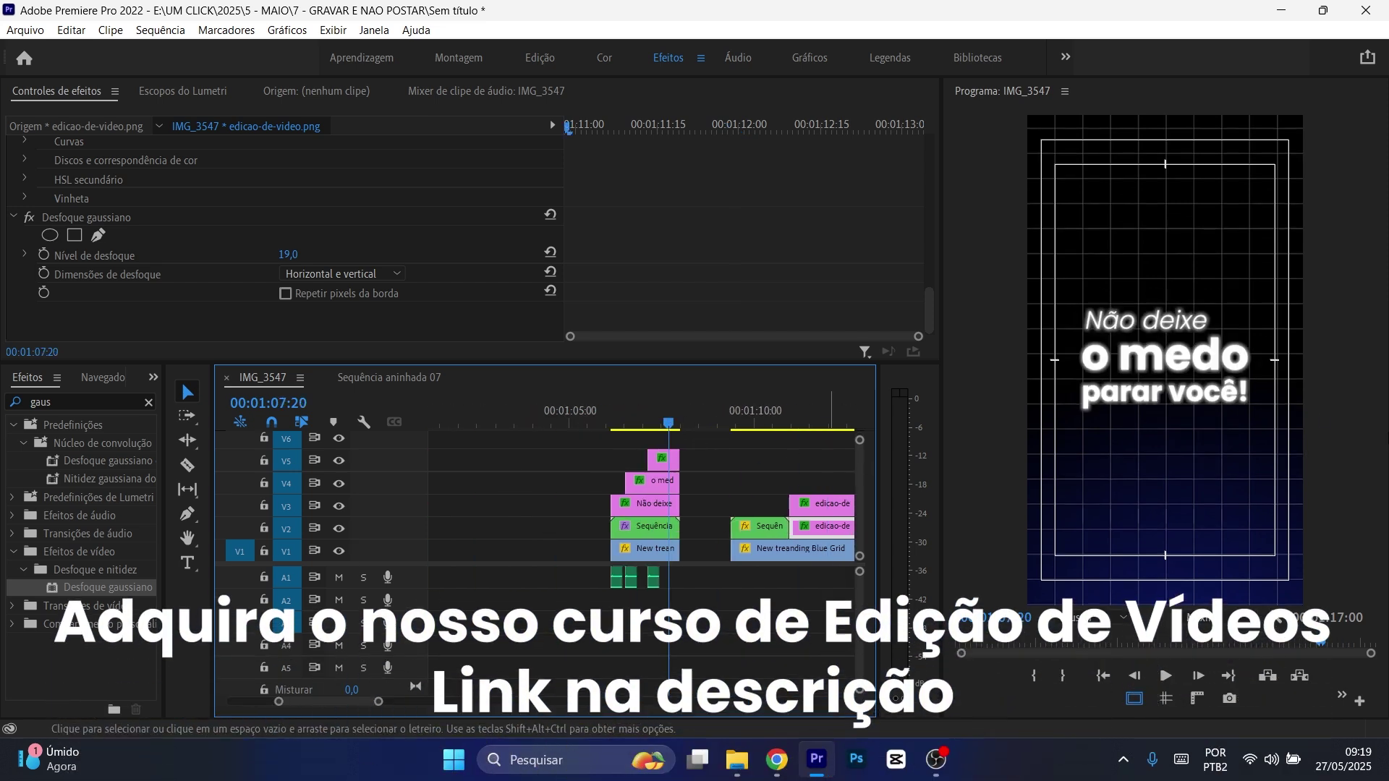